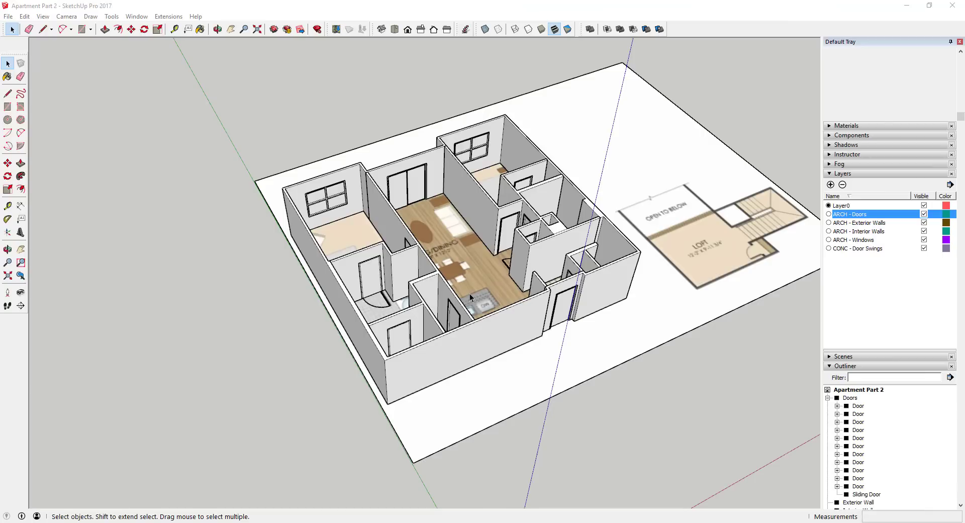
# Examine the apartment model's rooms and the furniture layout shown on the floor plan image.
pyautogui.moveTo(464, 267); pyautogui.dragTo(276, 284, button='middle')
pyautogui.scroll(5, 345, 274)
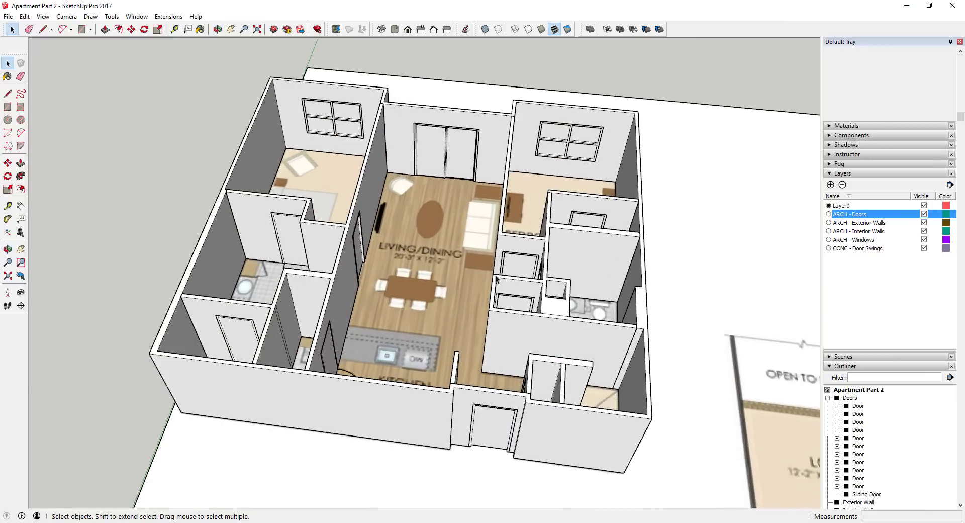
pyautogui.moveTo(345, 274); pyautogui.dragTo(300, 322, button='middle')
pyautogui.scroll(-4, 456, 260)
pyautogui.press('space')
pyautogui.scroll(3, 538, 286)
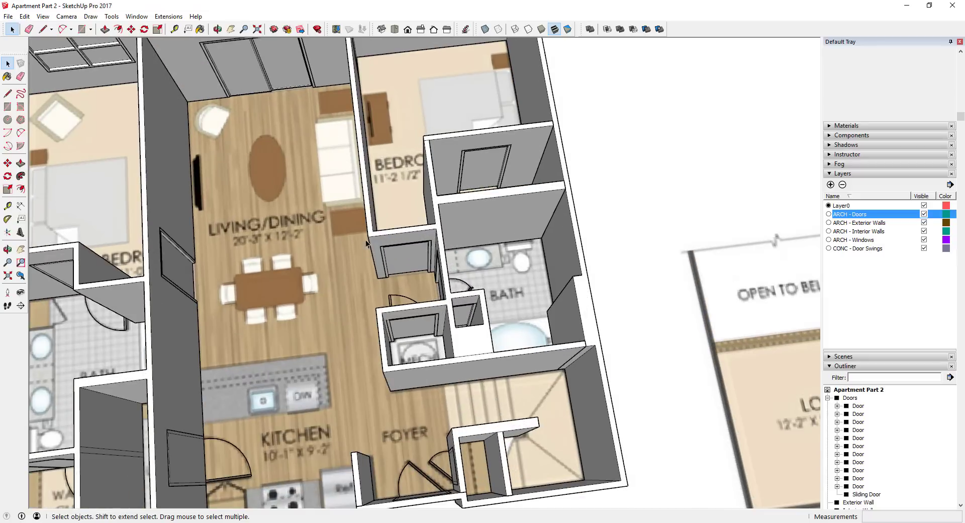
pyautogui.scroll(-6, 591, 240)
pyautogui.scroll(-2, 237, 206)
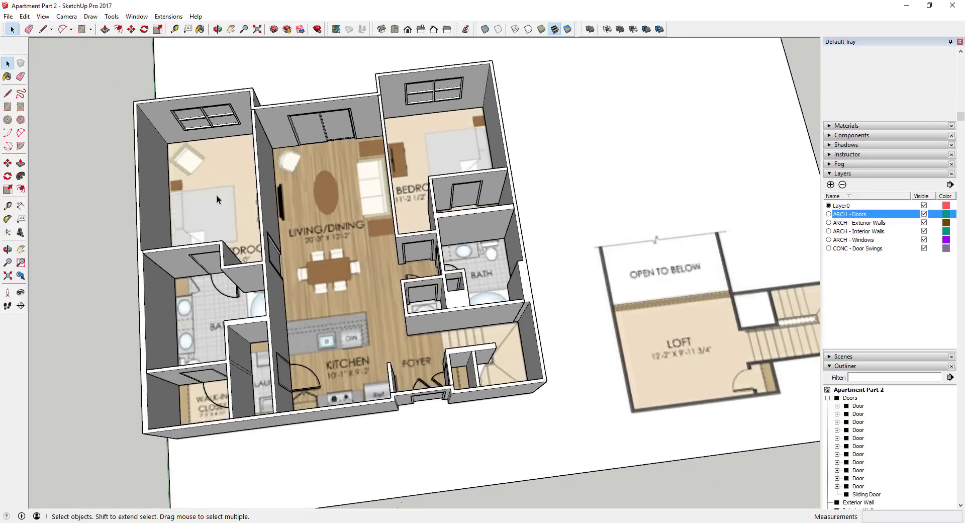
pyautogui.scroll(3, 251, 210)
pyautogui.scroll(-3, 257, 232)
pyautogui.scroll(3, 242, 231)
pyautogui.scroll(2, 243, 231)
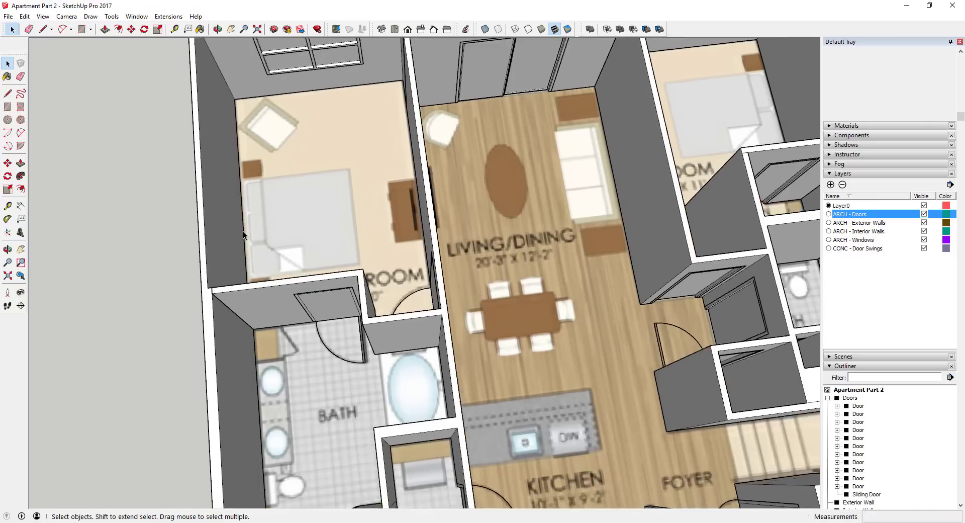
pyautogui.scroll(-3, 242, 231)
pyautogui.scroll(2, 402, 237)
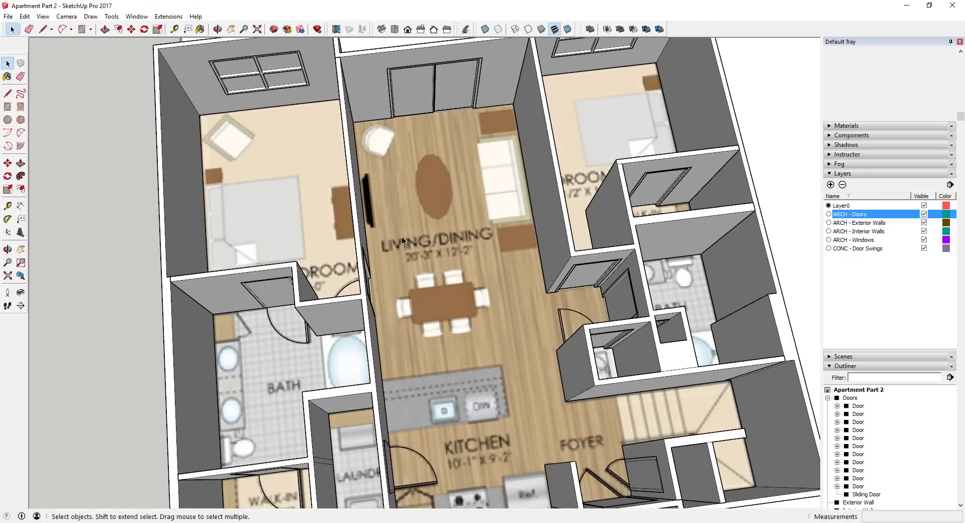
pyautogui.moveTo(457, 223); pyautogui.dragTo(461, 224, button='middle')
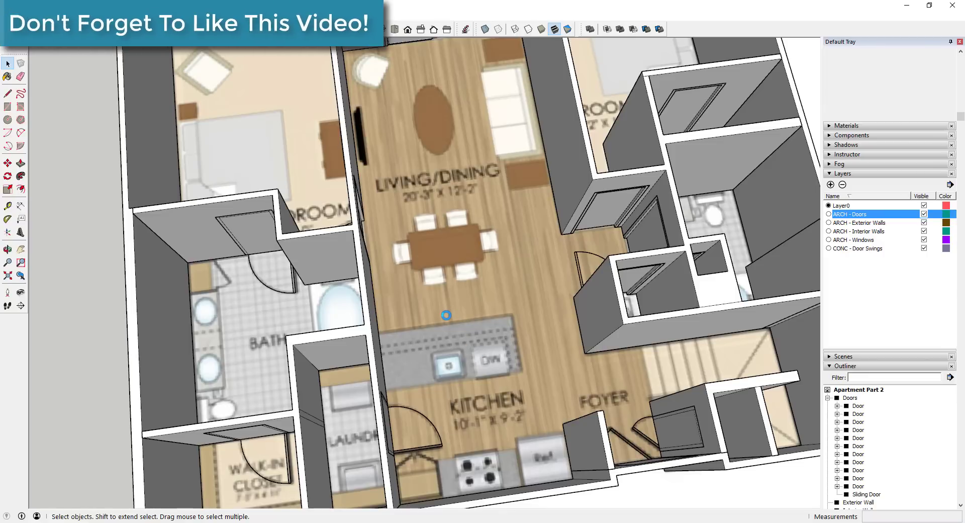
pyautogui.scroll(-2, 462, 336)
pyautogui.moveTo(463, 335); pyautogui.dragTo(494, 291, button='middle')
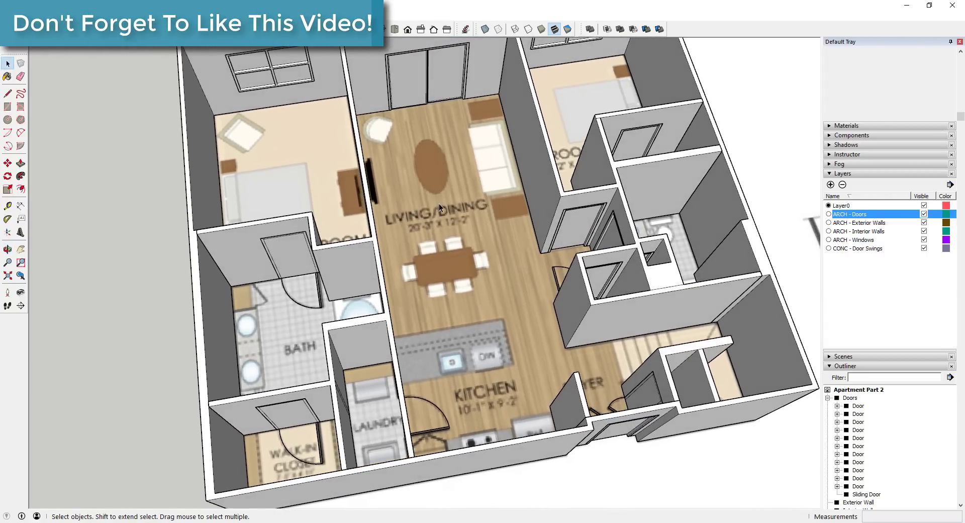
pyautogui.moveTo(439, 203); pyautogui.dragTo(452, 221, button='middle')
pyautogui.scroll(-1, 451, 219)
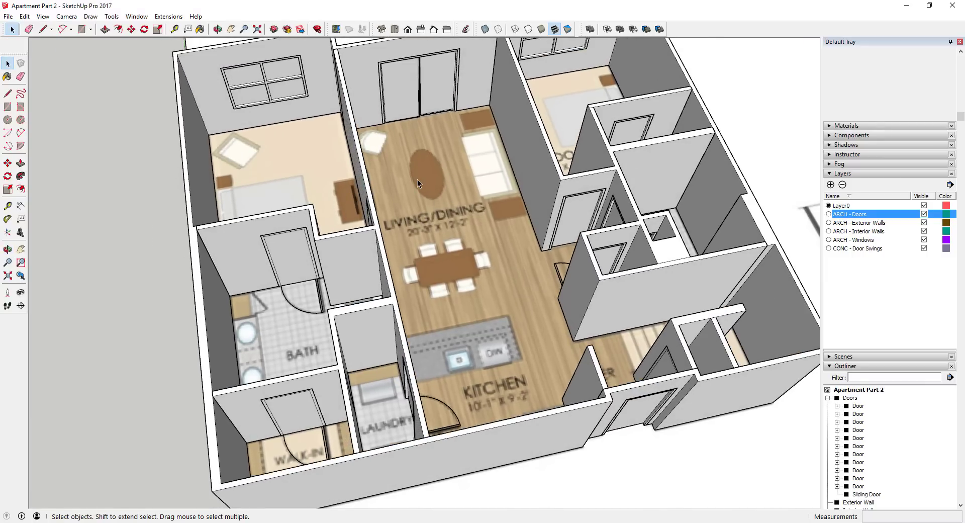
# Open the 3D Warehouse for getting models and go to its home page.
pyautogui.click(8, 16)
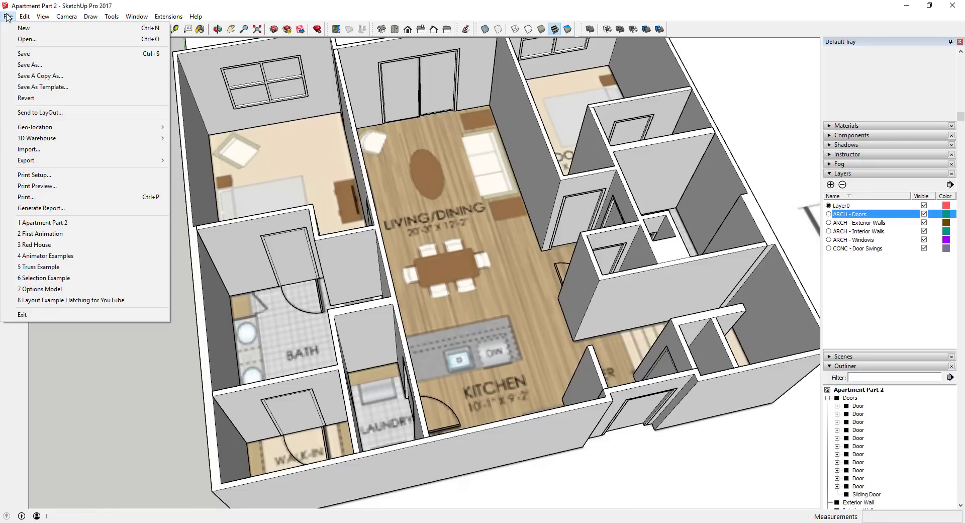
pyautogui.moveTo(62, 143)
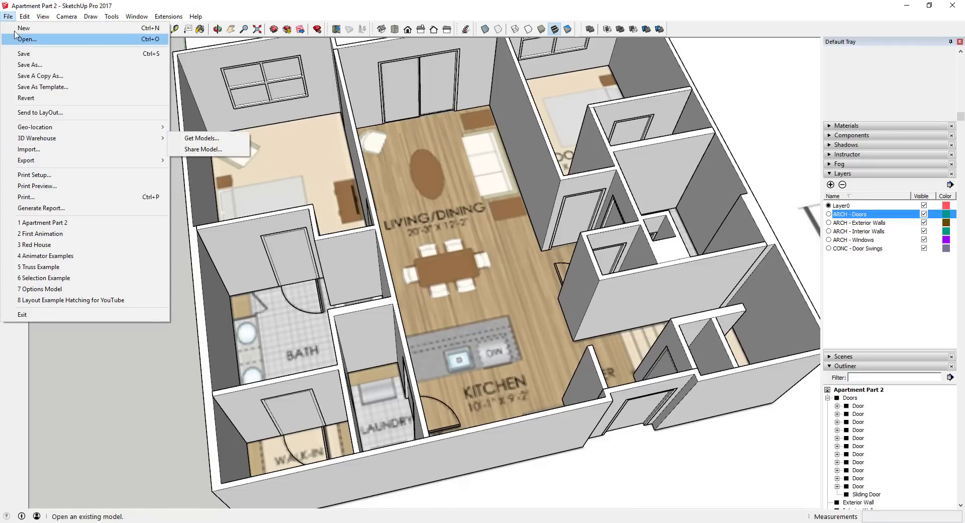
pyautogui.click(201, 138)
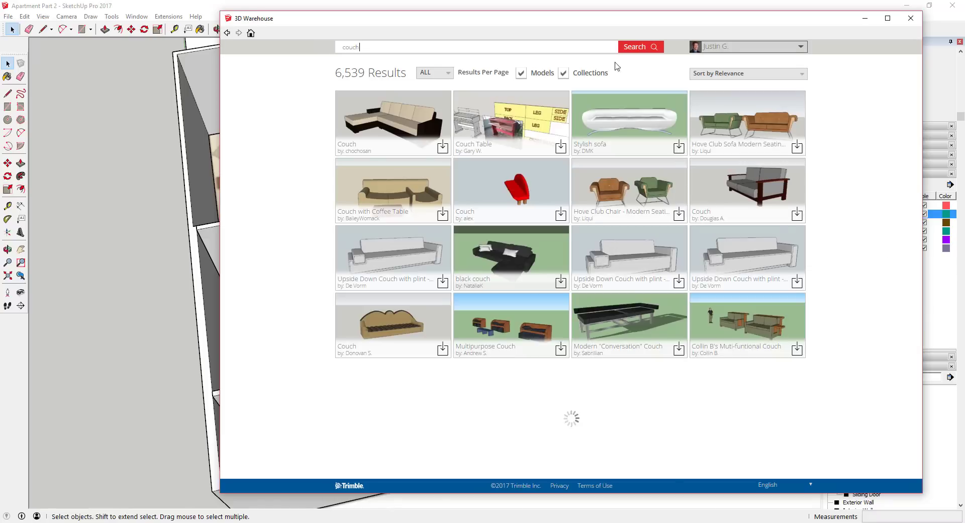
pyautogui.click(250, 33)
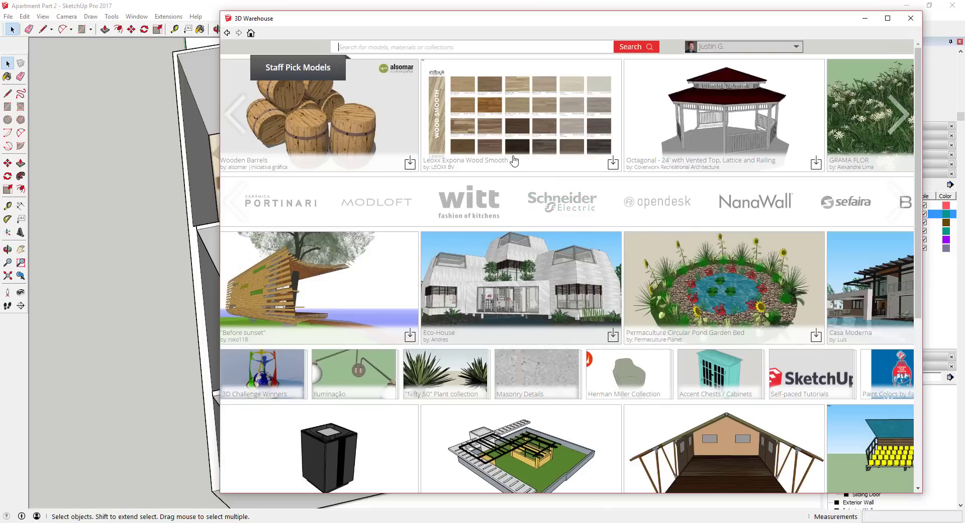
# Browse through the featured collections on the 3D Warehouse home page.
pyautogui.scroll(-2, 866, 265)
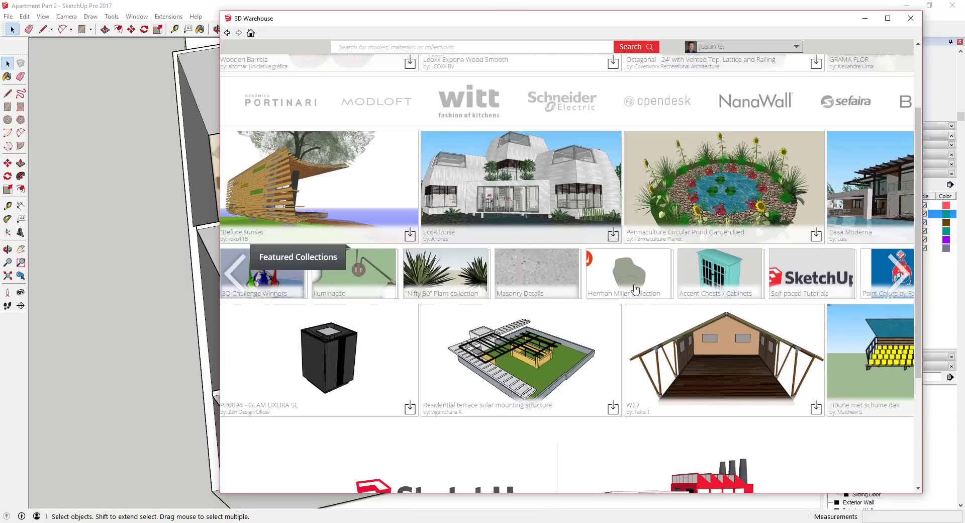
pyautogui.click(903, 274)
pyautogui.click(903, 274)
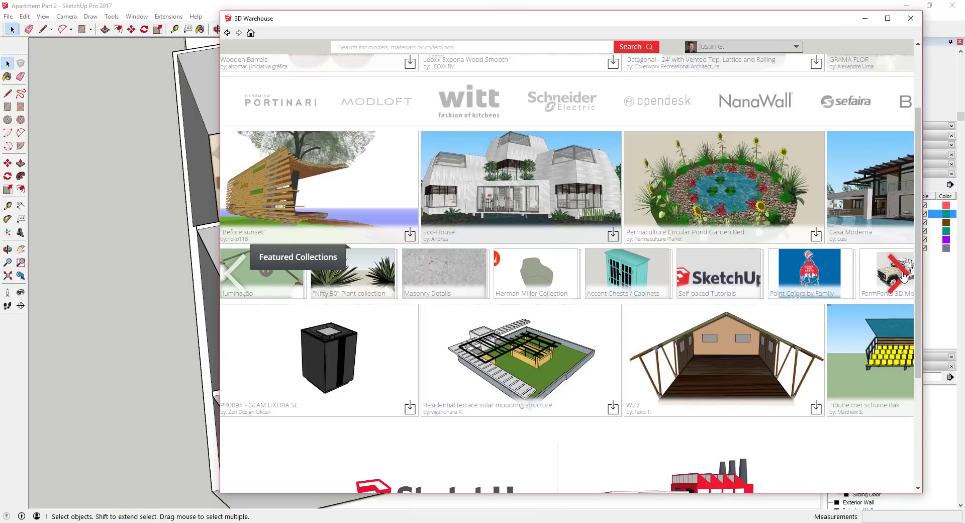
pyautogui.click(904, 274)
pyautogui.click(904, 274)
pyautogui.click(903, 274)
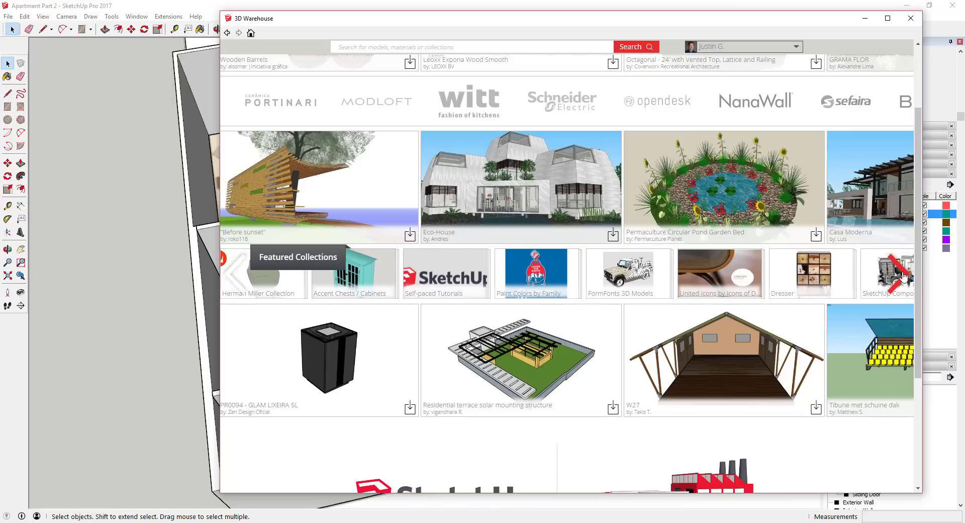
pyautogui.click(903, 274)
pyautogui.click(904, 274)
pyautogui.click(904, 274)
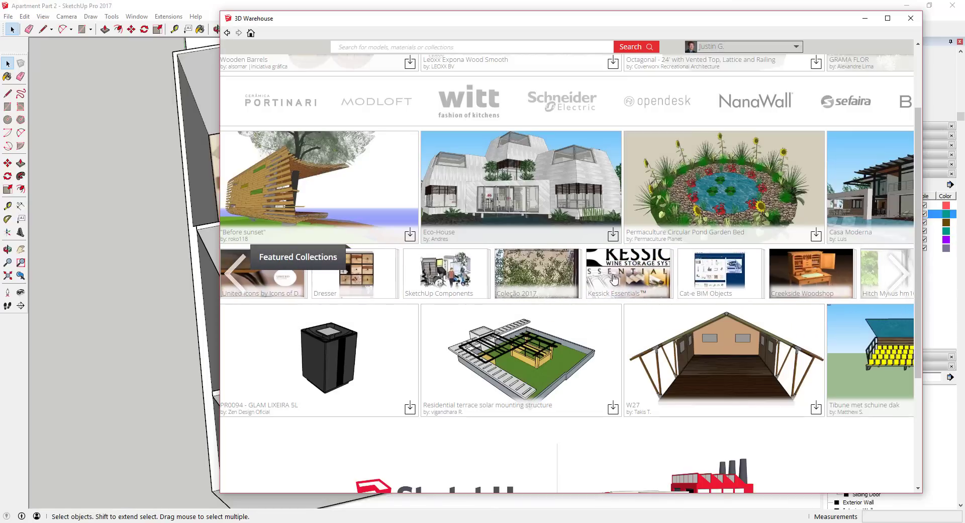
pyautogui.click(903, 274)
pyautogui.click(904, 274)
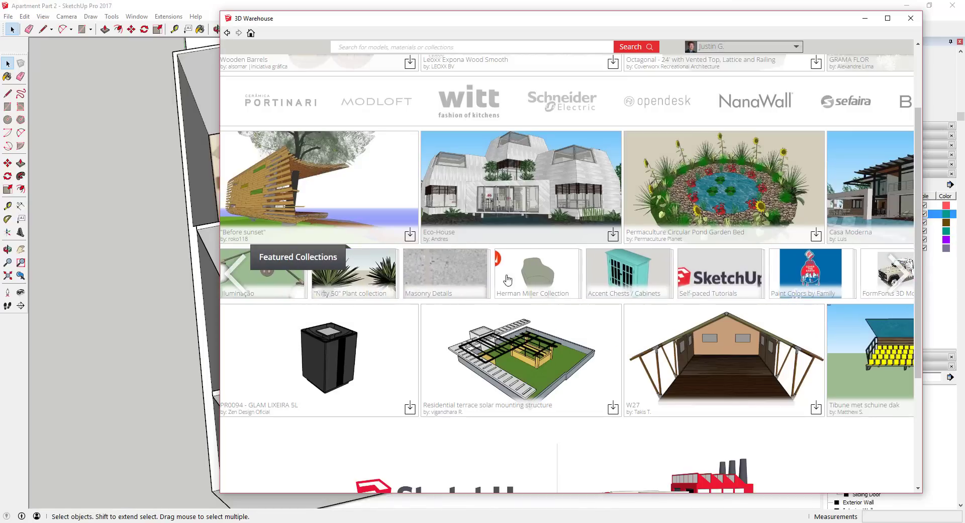
# Open the Herman Miller Collection and look through its furniture models.
pyautogui.click(550, 274)
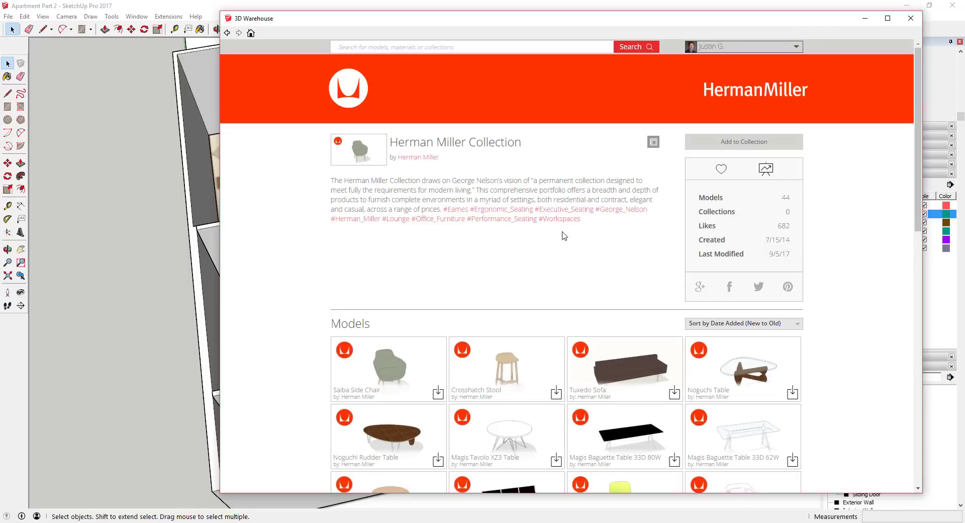
pyautogui.scroll(-4, 566, 233)
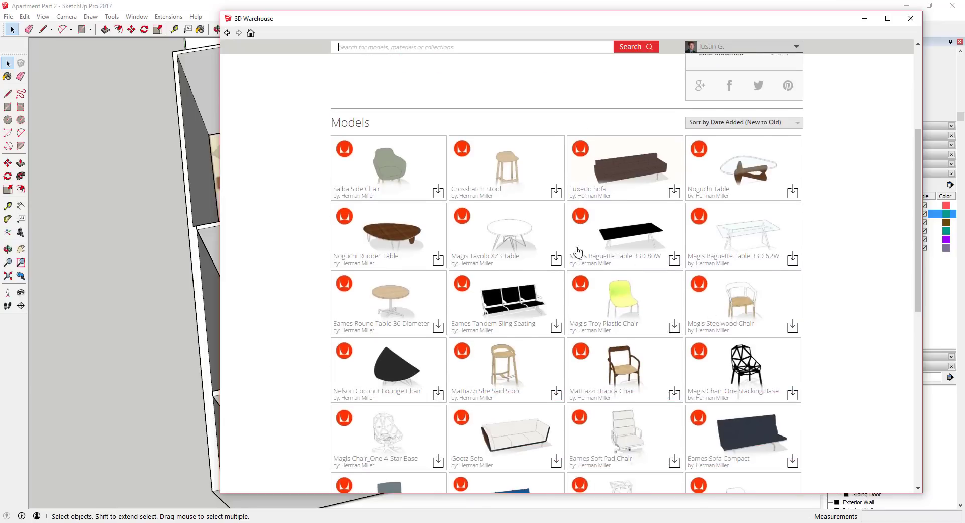
pyautogui.scroll(-8, 533, 280)
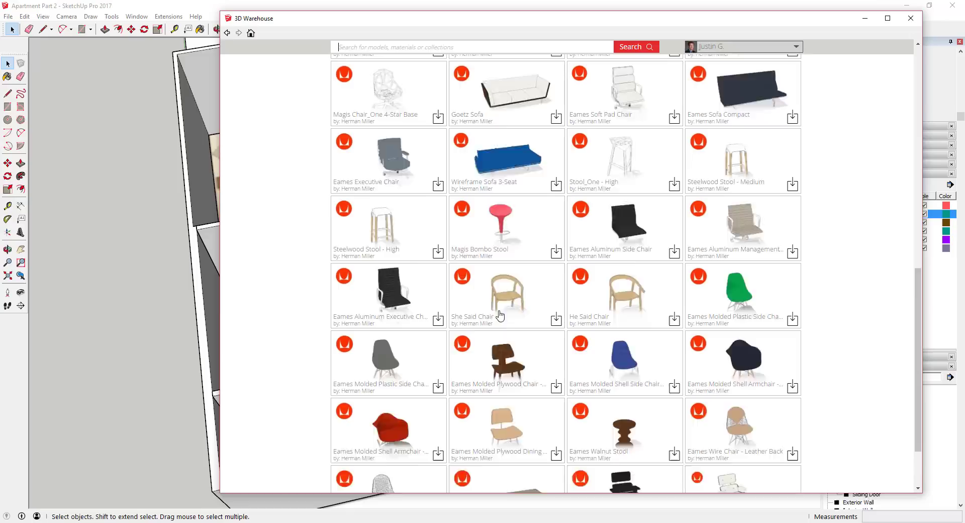
pyautogui.scroll(10, 699, 324)
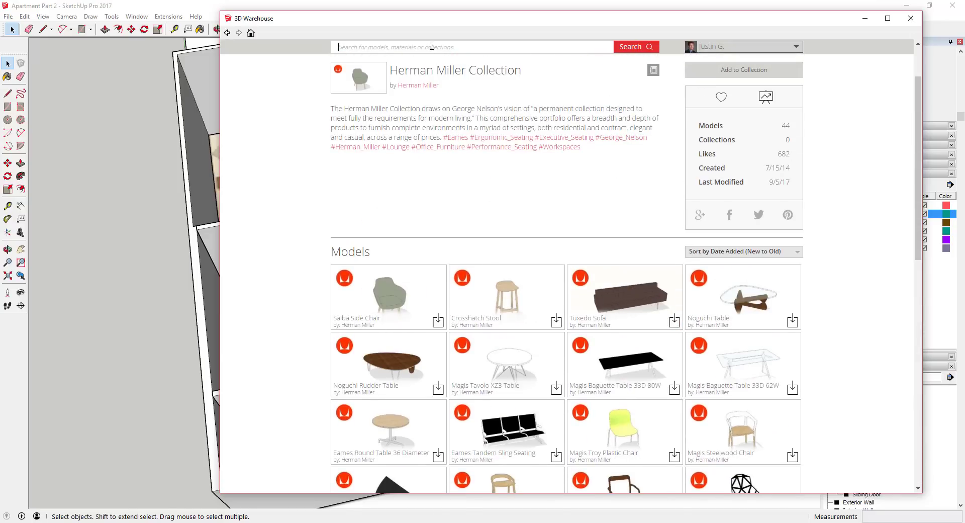
# Search the 3D Warehouse for "couch" and browse through the resulting models.
pyautogui.write('couch')
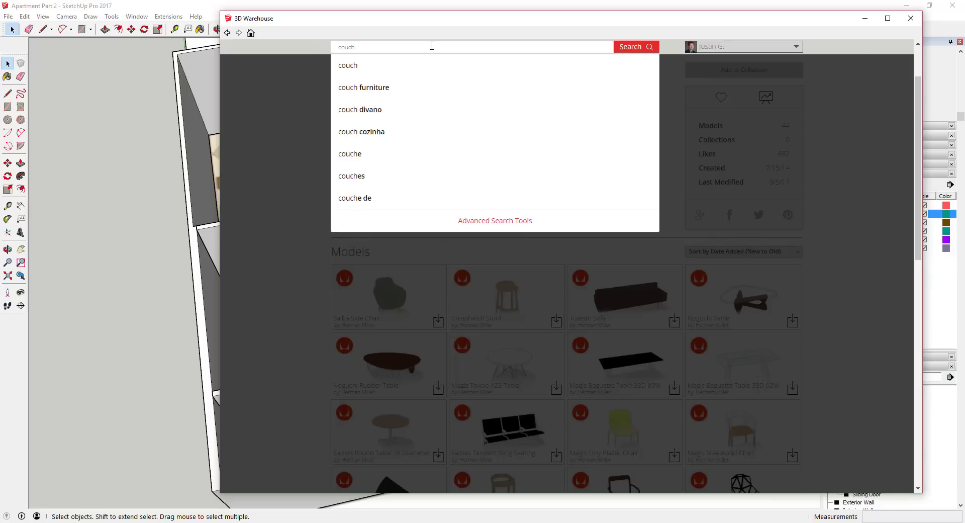
pyautogui.press('Return')
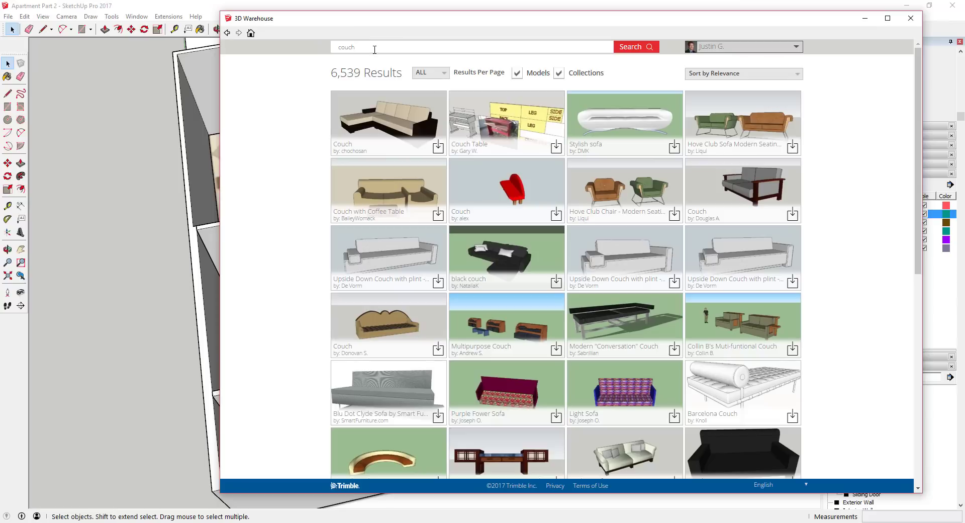
pyautogui.scroll(-5, 457, 136)
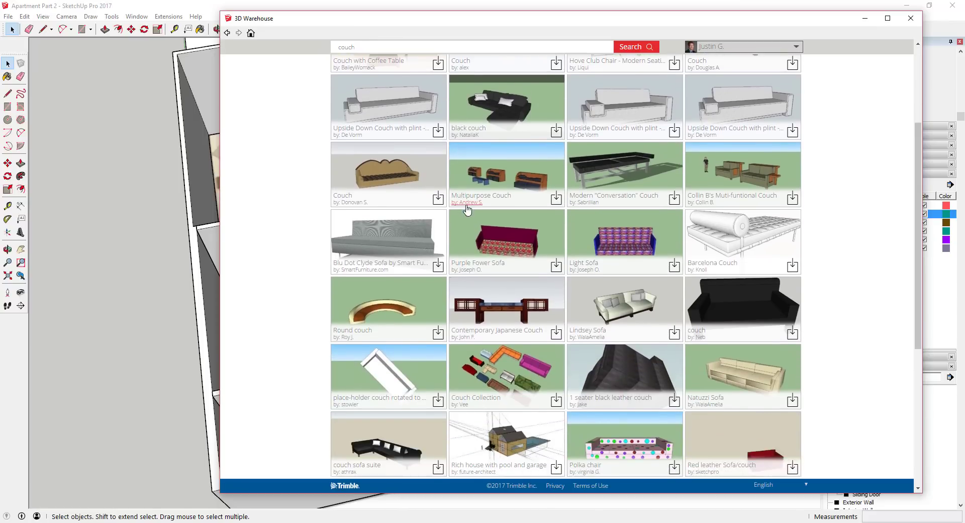
pyautogui.scroll(-2, 628, 275)
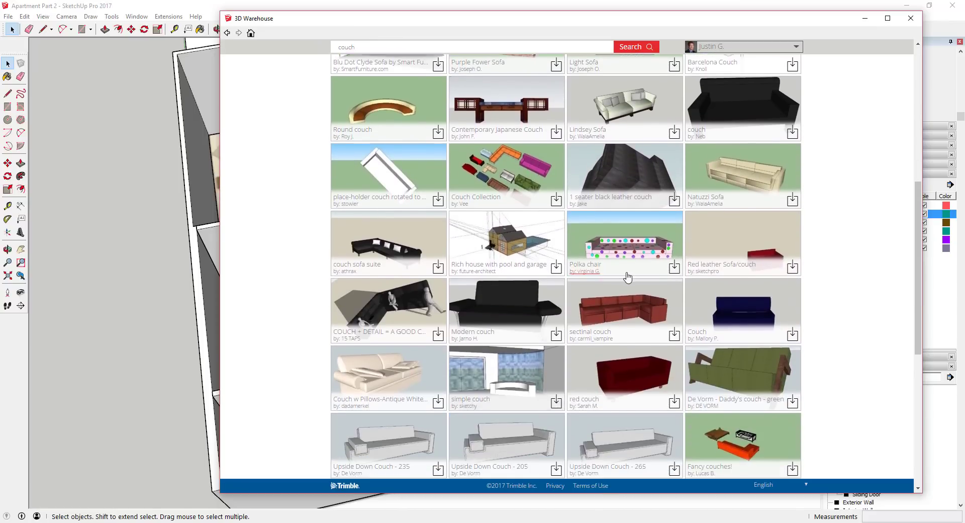
pyautogui.scroll(-4, 624, 275)
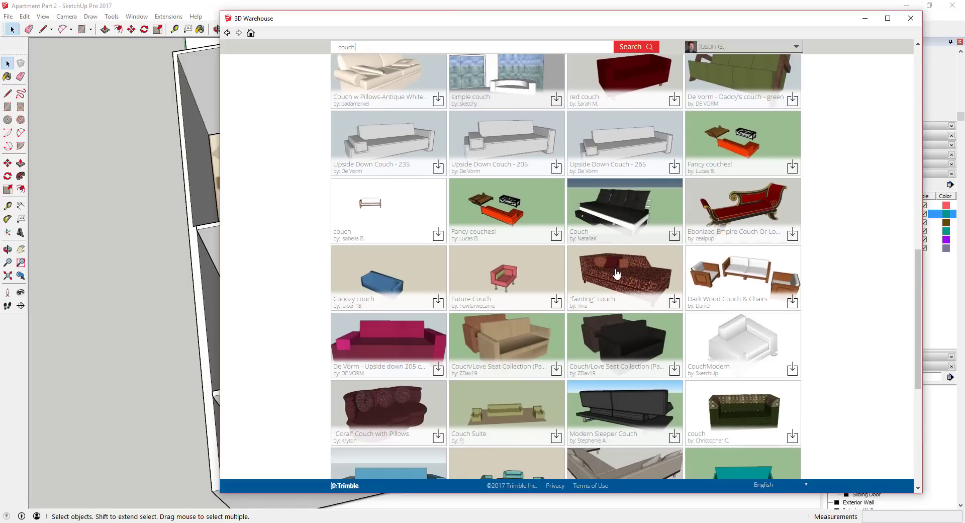
pyautogui.scroll(-3, 618, 273)
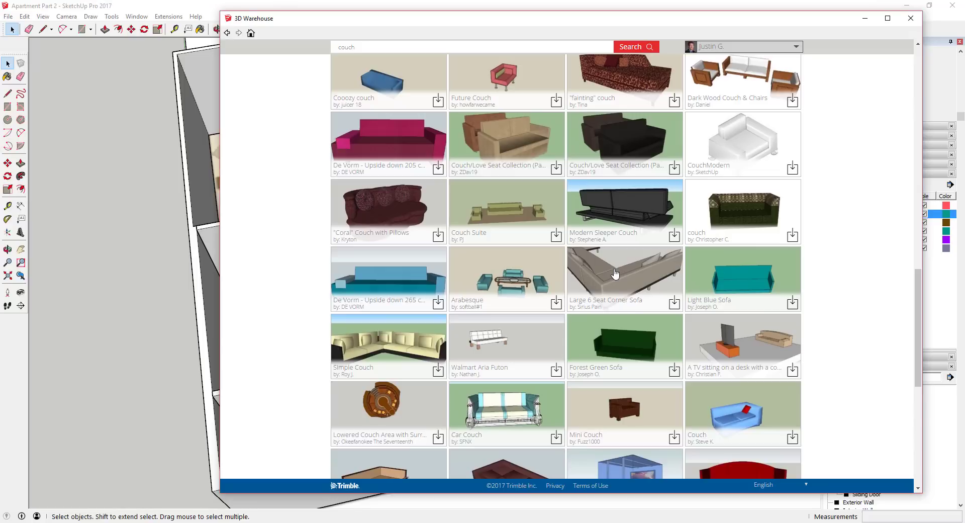
pyautogui.scroll(-5, 616, 273)
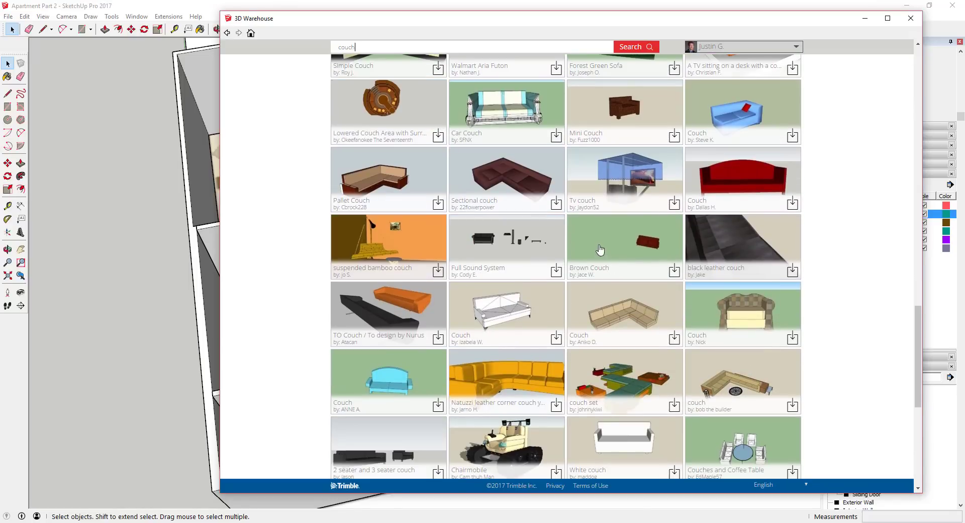
pyautogui.scroll(-3, 616, 239)
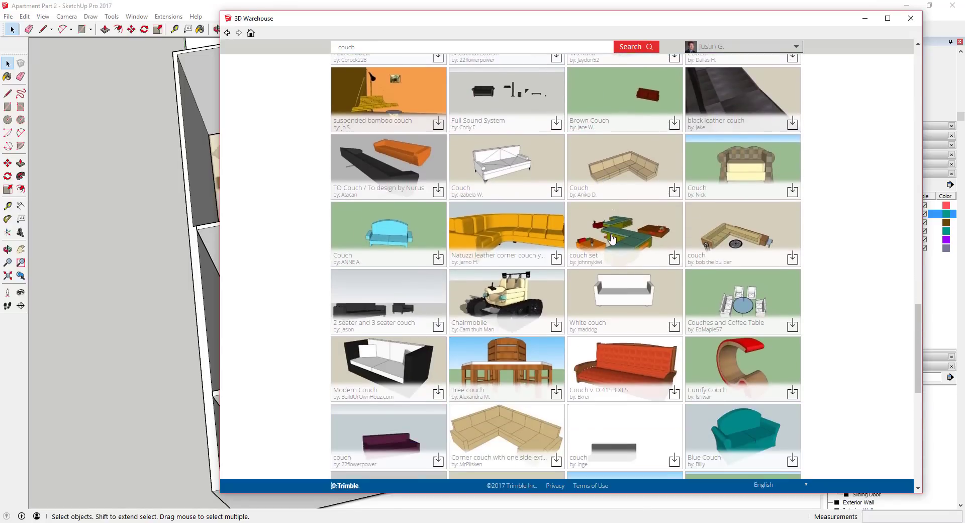
pyautogui.scroll(-1, 611, 238)
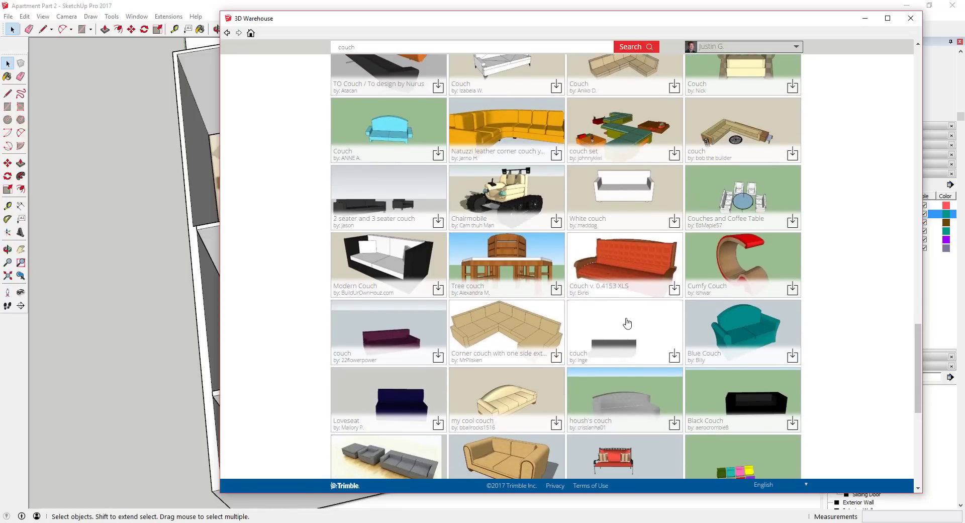
pyautogui.scroll(-3, 627, 323)
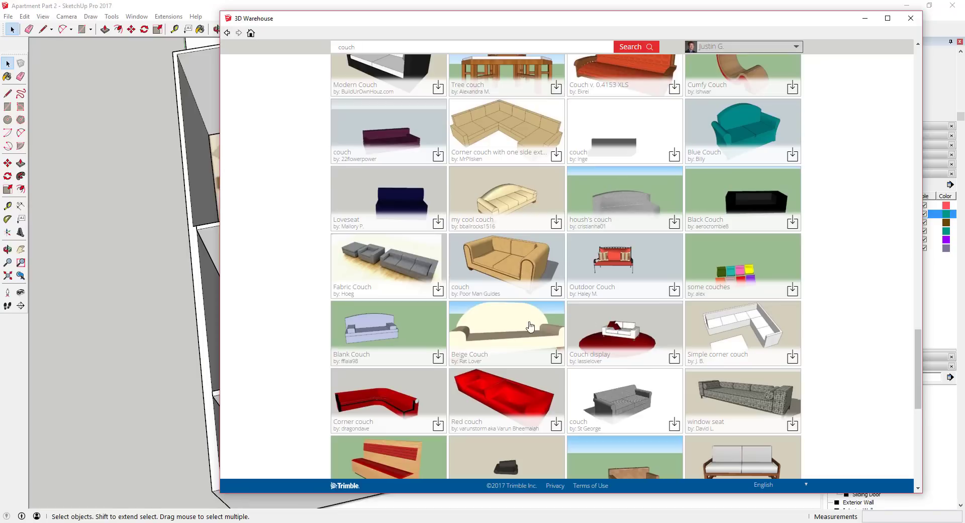
pyautogui.scroll(-3, 578, 342)
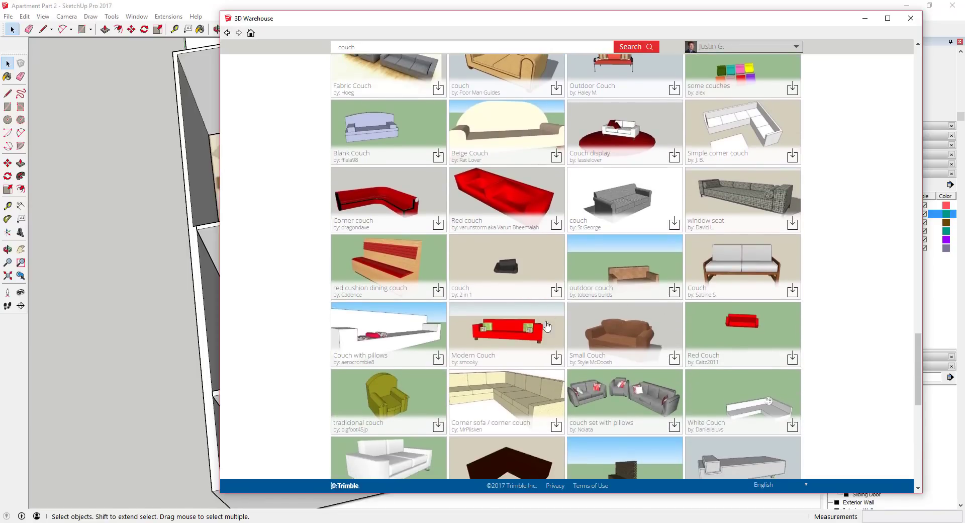
pyautogui.scroll(-2, 630, 349)
pyautogui.scroll(-3, 630, 349)
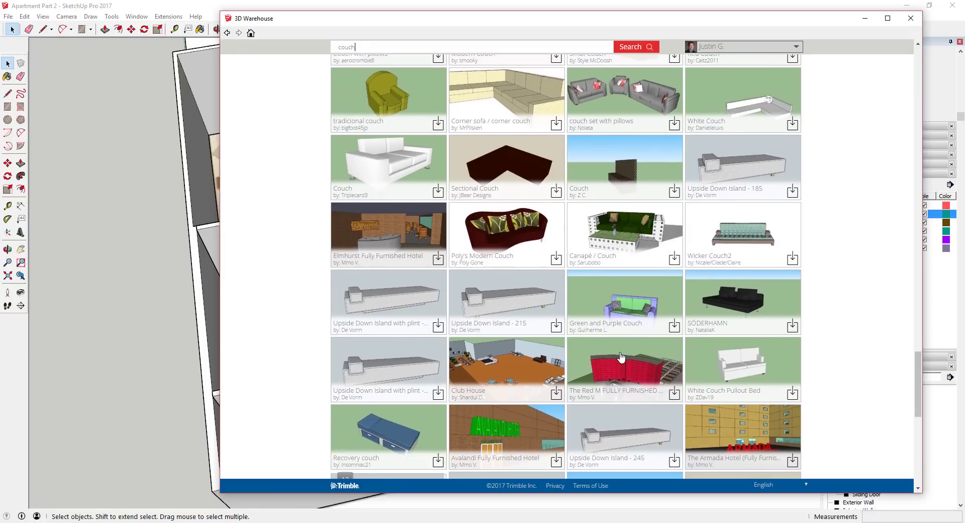
pyautogui.scroll(-2, 621, 357)
pyautogui.scroll(6, 628, 367)
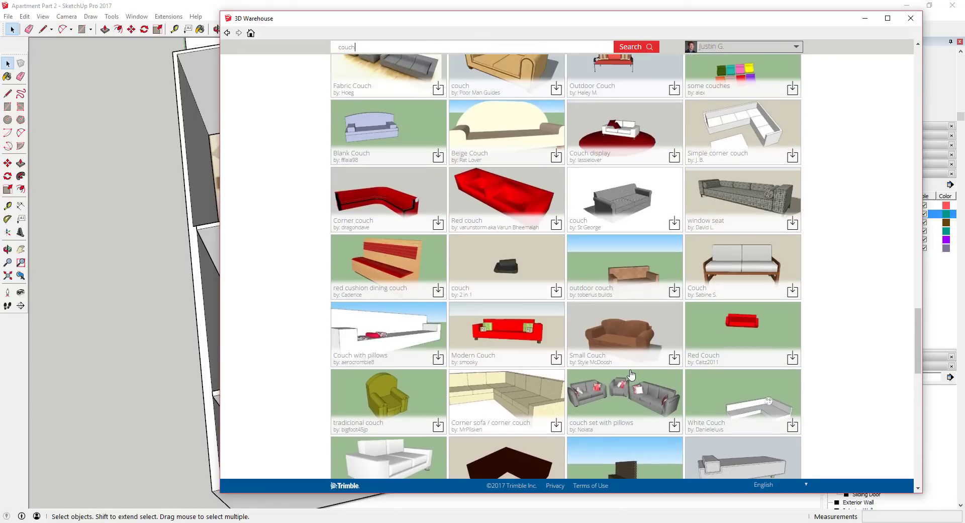
pyautogui.scroll(3, 627, 378)
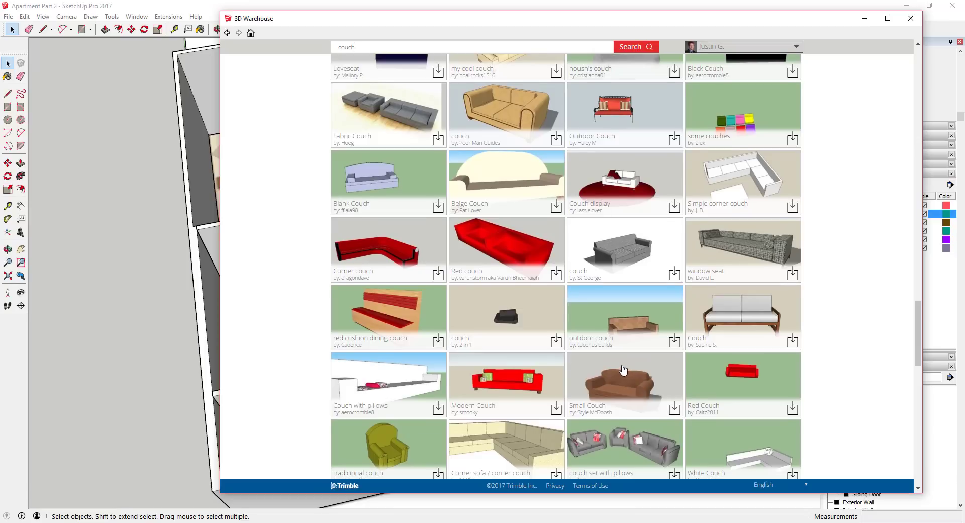
pyautogui.scroll(1, 621, 327)
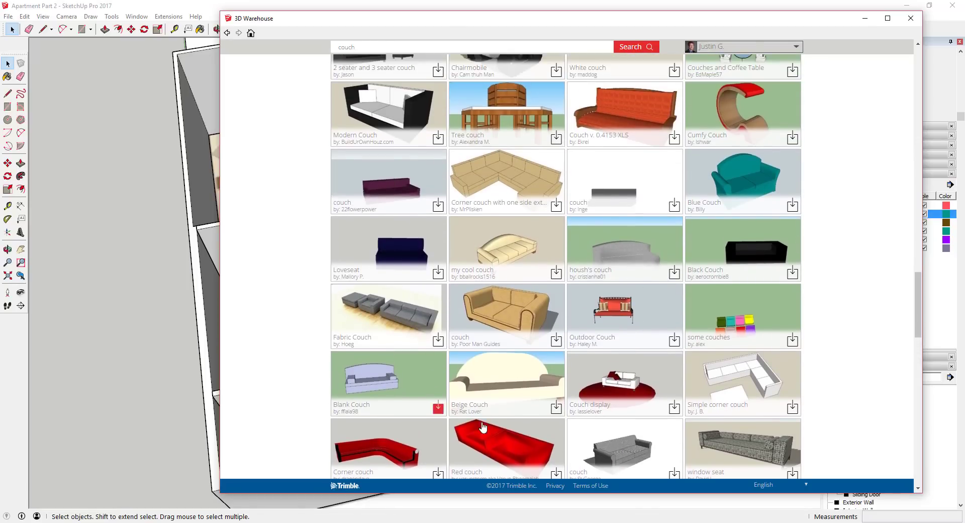
# Open the Fabric Couch model, check its file size and details, and return to the couch search results.
pyautogui.click(386, 308)
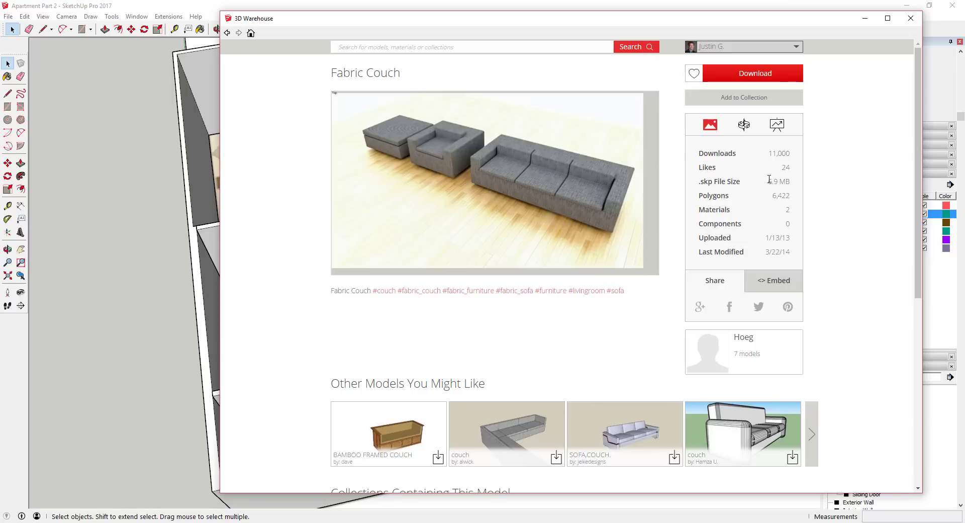
pyautogui.moveTo(769, 179); pyautogui.dragTo(790, 181)
pyautogui.scroll(-2, 813, 270)
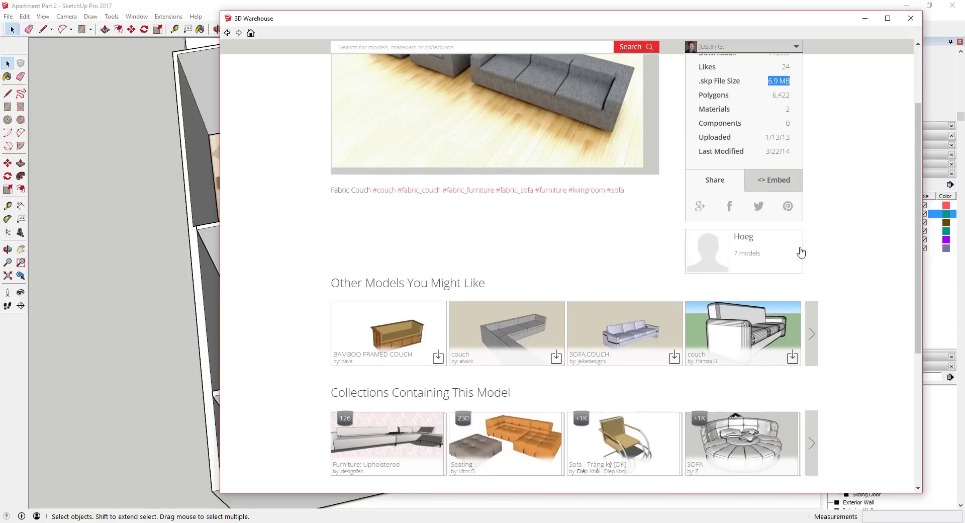
pyautogui.scroll(-1, 853, 246)
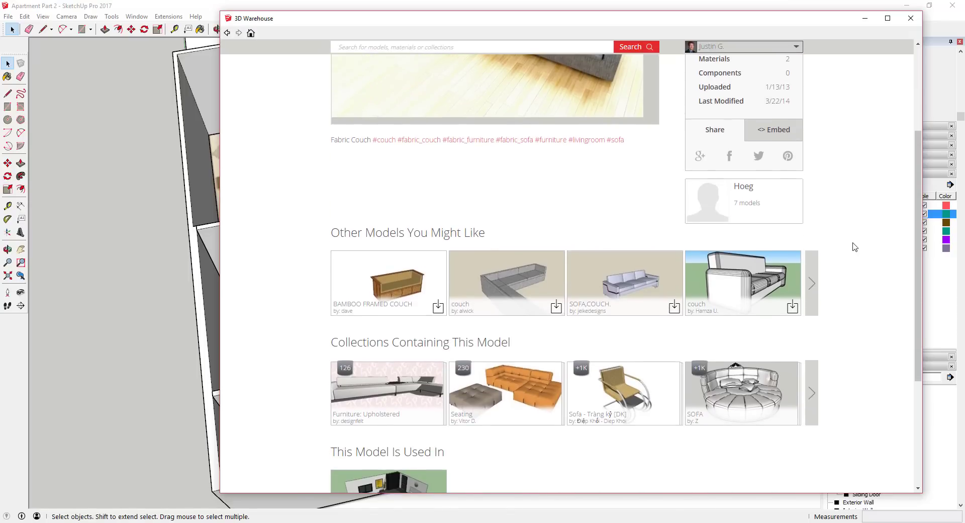
pyautogui.scroll(3, 815, 242)
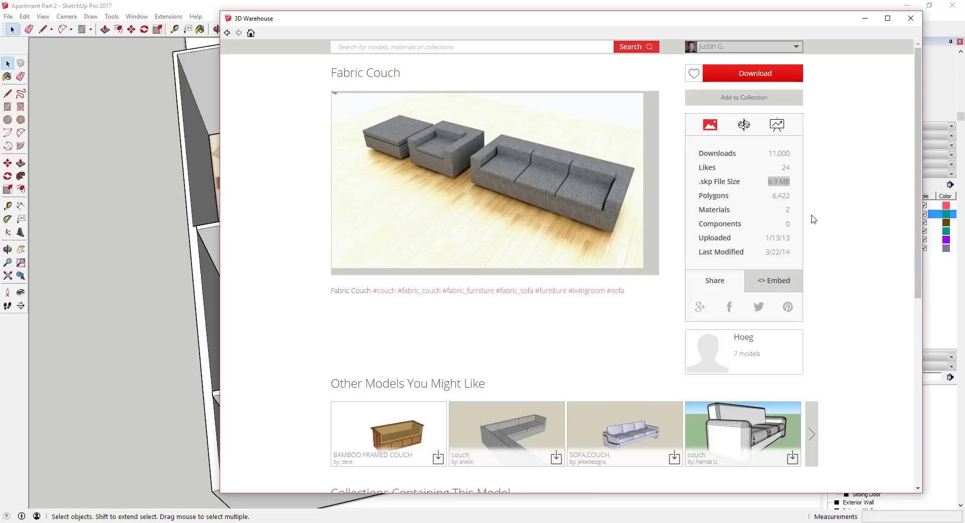
pyautogui.hotkey('alt', 'Left')
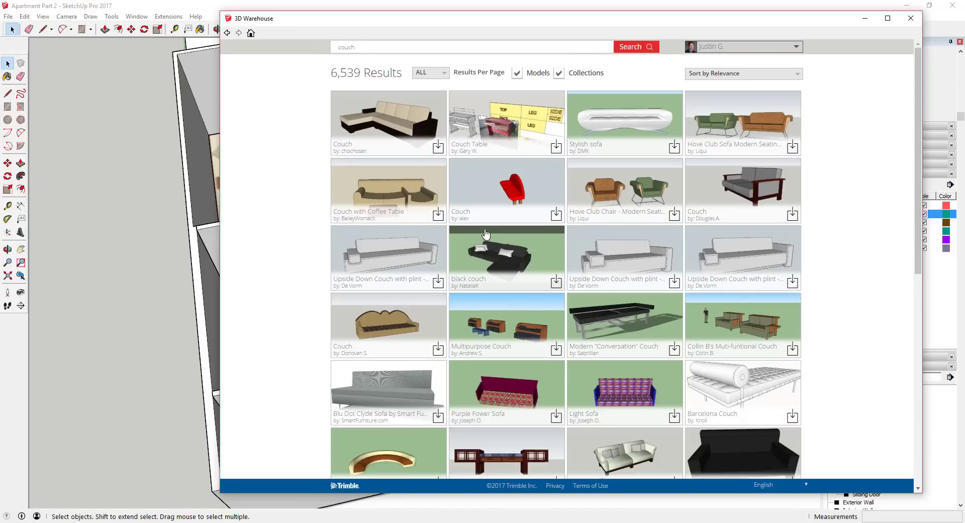
# Load the brown and beige L-shaped Couch directly into the model and place it in the living room.
pyautogui.click(402, 121)
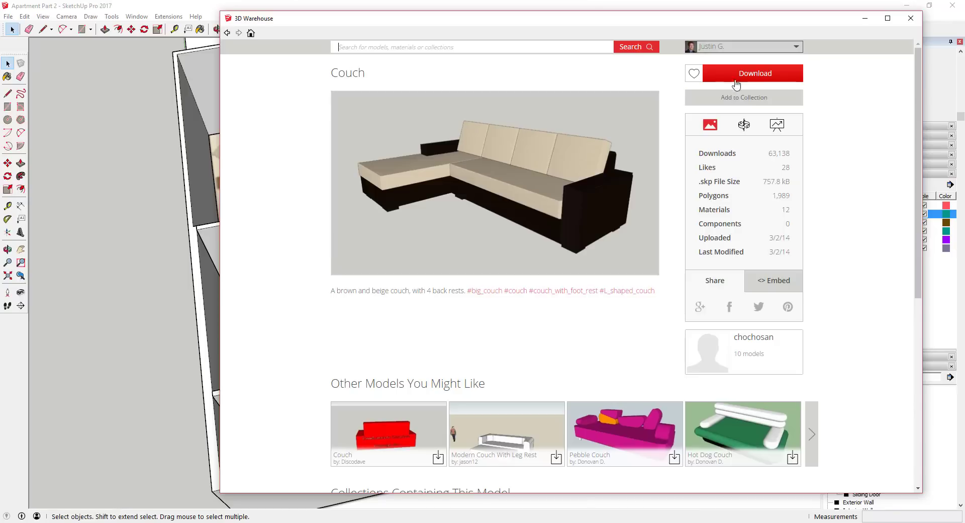
pyautogui.click(753, 74)
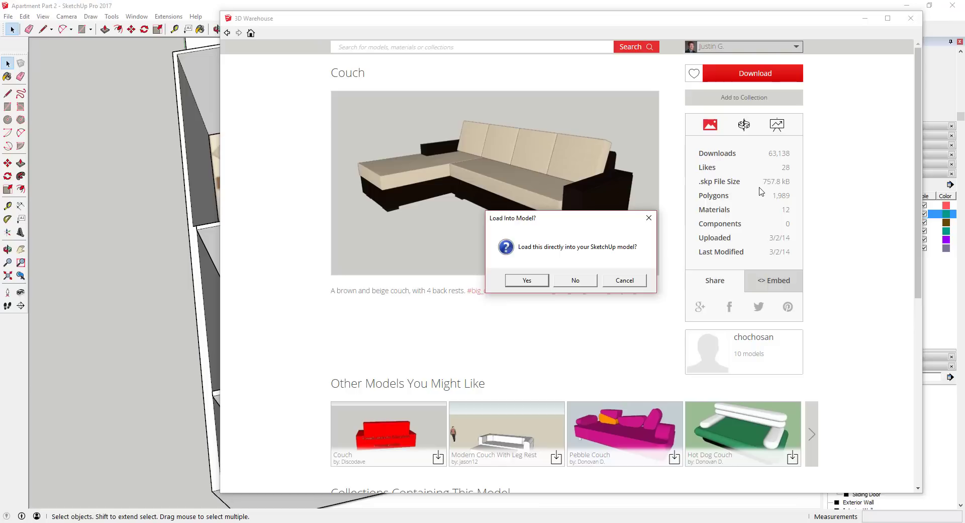
pyautogui.click(517, 286)
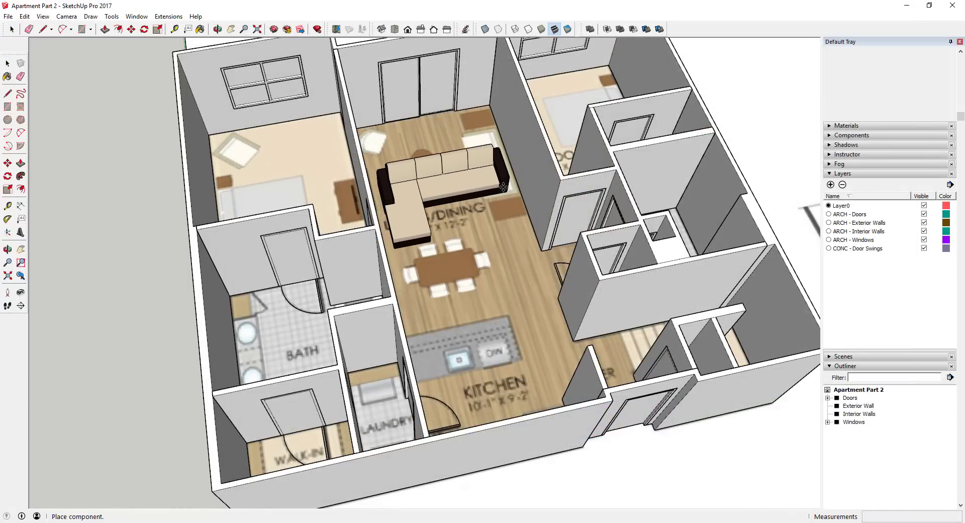
pyautogui.click(507, 193)
# Open the couch component for editing and delete the chaise's seat cushion and the back cushion behind it.
pyautogui.press('m')
pyautogui.scroll(5, 453, 173)
pyautogui.moveTo(446, 176); pyautogui.dragTo(505, 153, button='middle')
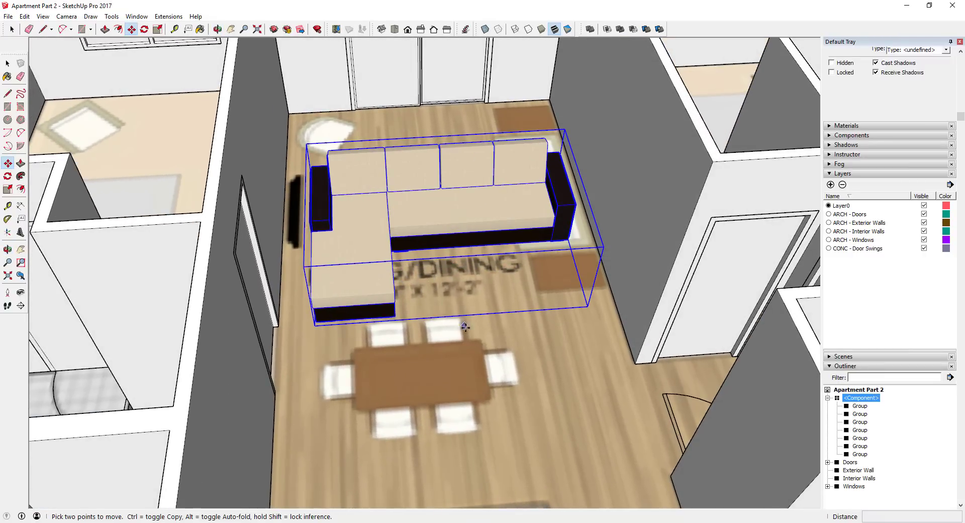
pyautogui.press('space')
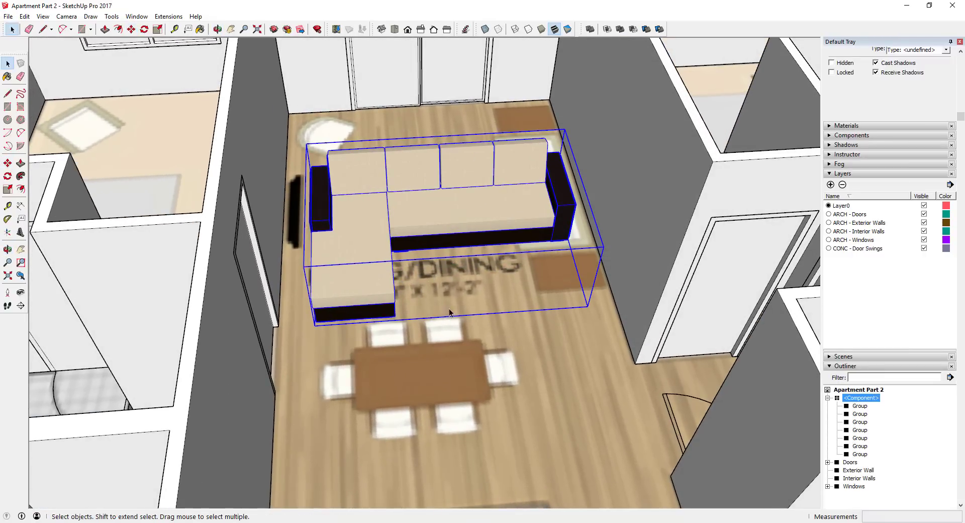
pyautogui.doubleClick(459, 217)
pyautogui.click(356, 243)
pyautogui.press('Delete')
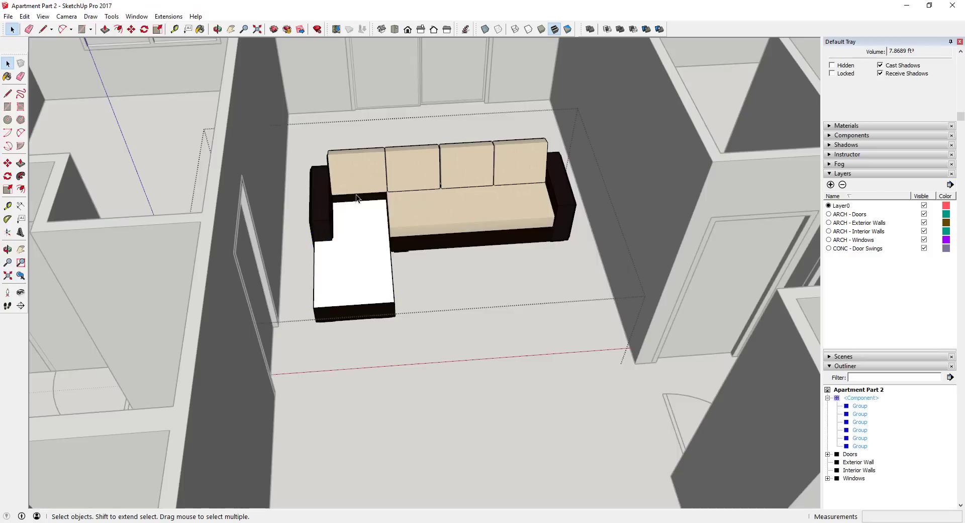
pyautogui.click(356, 176)
pyautogui.press('Delete')
# Open the couch's dark frame group, delete the chaise base and erase its leftover edges.
pyautogui.moveTo(354, 249); pyautogui.dragTo(343, 272, button='middle')
pyautogui.scroll(3, 282, 264)
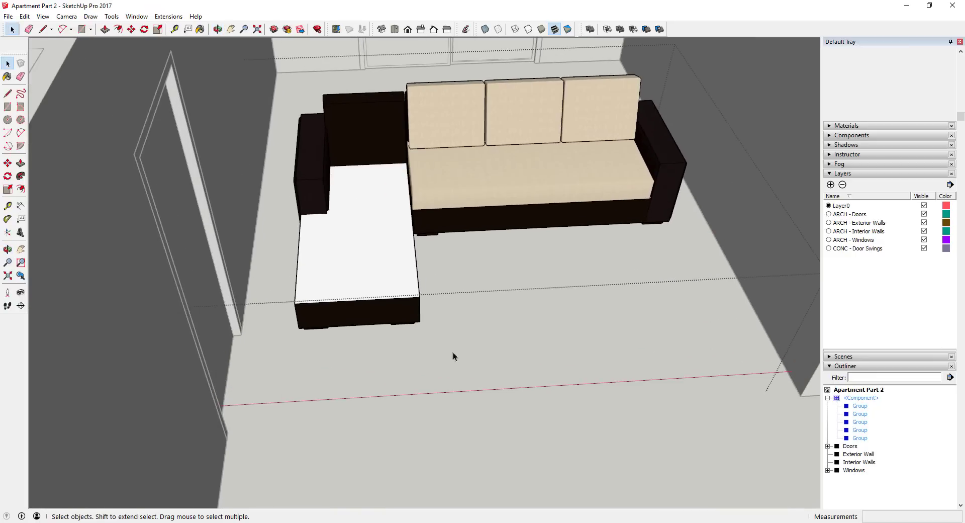
pyautogui.doubleClick(344, 295)
pyautogui.scroll(2, 347, 296)
pyautogui.moveTo(252, 288); pyautogui.dragTo(465, 352)
pyautogui.press('Delete')
pyautogui.moveTo(462, 319); pyautogui.dragTo(488, 325, button='middle')
pyautogui.press('e')
pyautogui.moveTo(460, 291); pyautogui.dragTo(284, 277)
pyautogui.press('p')
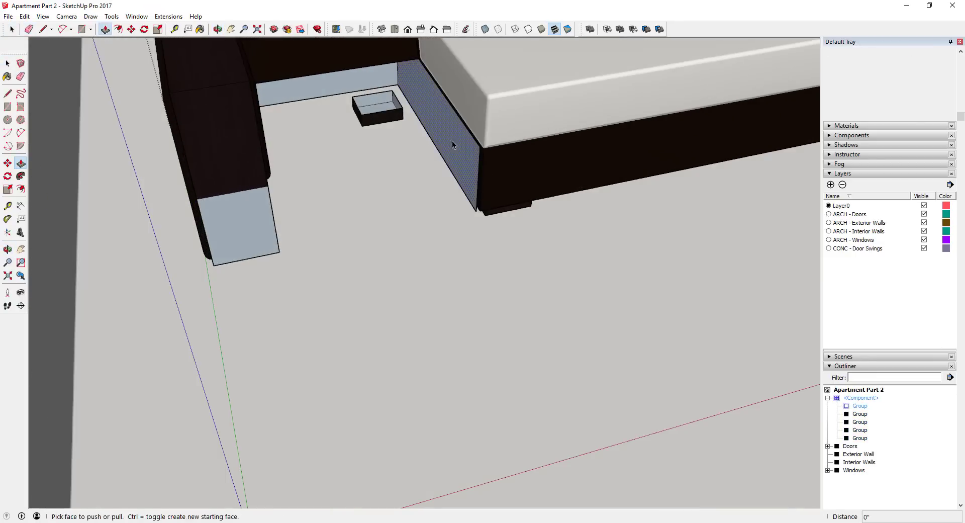
pyautogui.press('space')
# Delete the armrest, the back panel section and the leftover foot at the couch's former chaise end.
pyautogui.scroll(-6, 337, 203)
pyautogui.moveTo(337, 204); pyautogui.dragTo(315, 157, button='middle')
pyautogui.scroll(2, 313, 154)
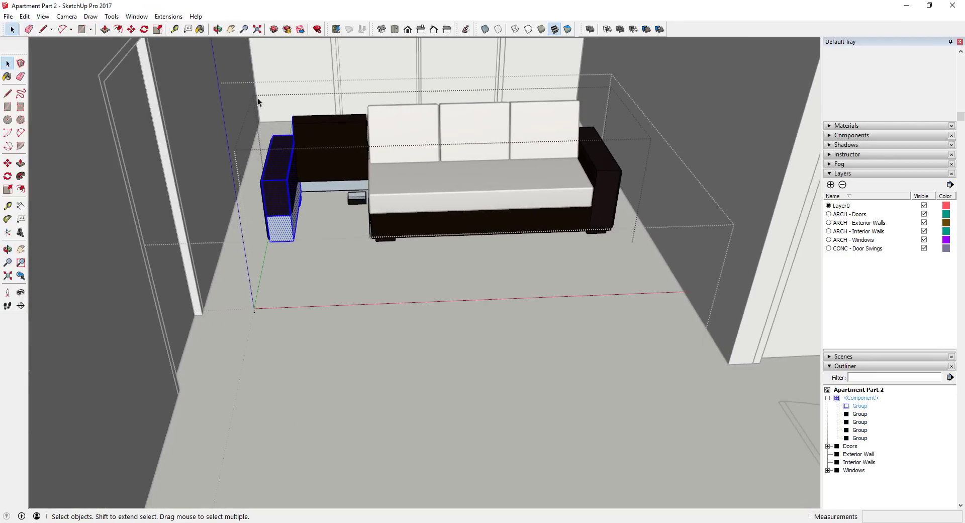
pyautogui.moveTo(249, 115); pyautogui.dragTo(286, 158, button='middle')
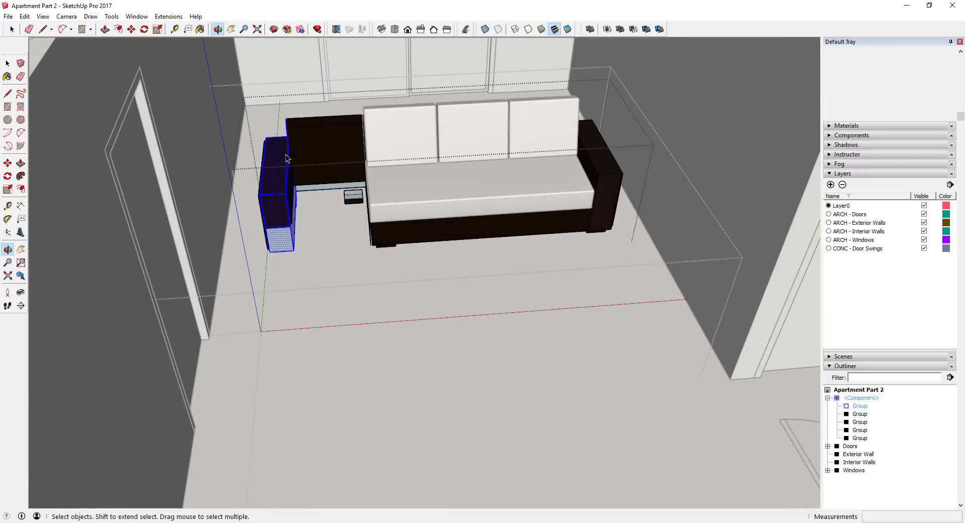
pyautogui.click(339, 132)
pyautogui.scroll(5, 360, 132)
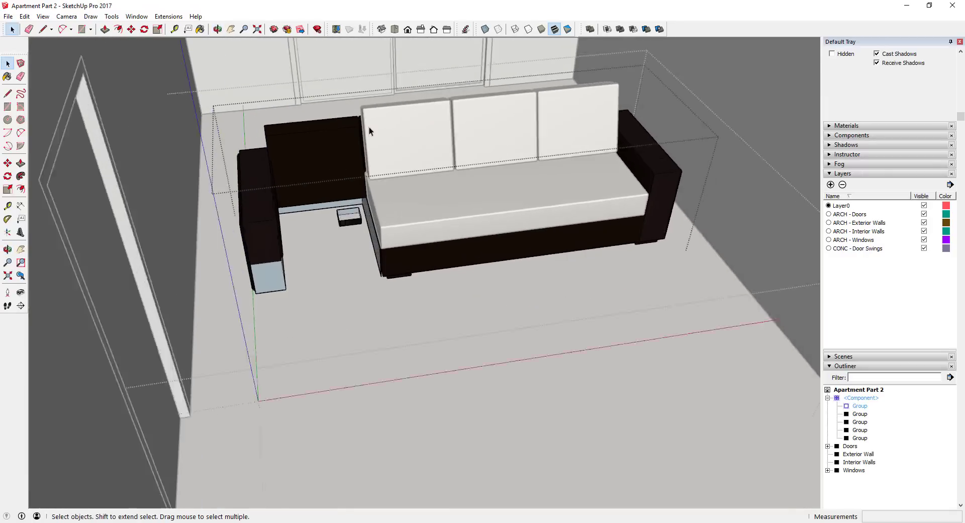
pyautogui.scroll(-1, 332, 188)
pyautogui.scroll(-4, 310, 349)
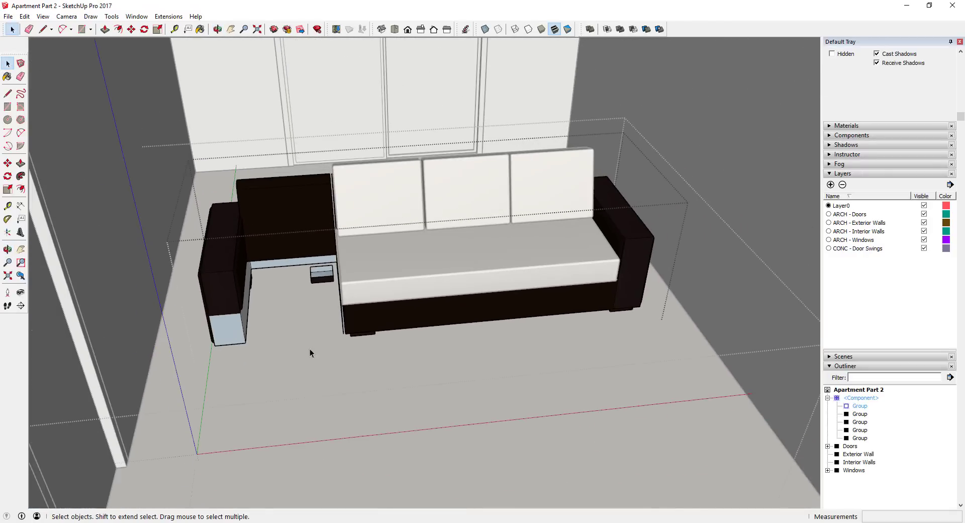
pyautogui.moveTo(185, 145); pyautogui.dragTo(192, 151)
pyautogui.press('Delete')
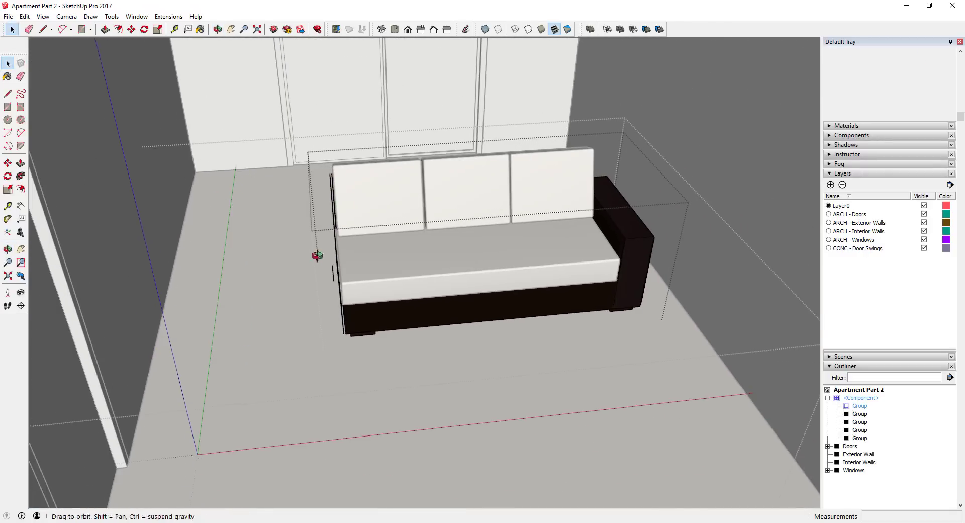
# Copy the couch's remaining armrest group along the red axis to just beyond the opposite, open end of the couch.
pyautogui.scroll(4, 345, 270)
pyautogui.scroll(-3, 301, 256)
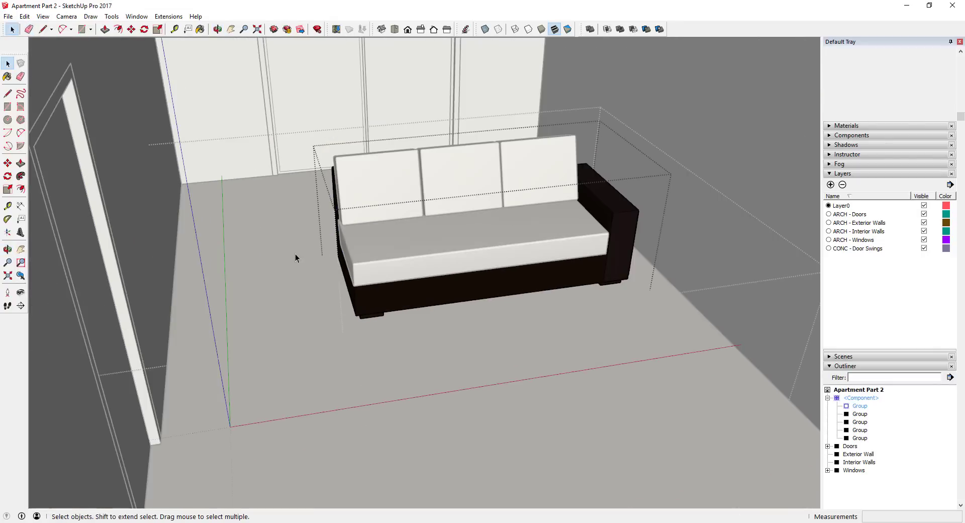
pyautogui.click(632, 220)
pyautogui.moveTo(632, 235); pyautogui.dragTo(539, 159, button='middle')
pyautogui.scroll(2, 531, 159)
pyautogui.moveTo(516, 157); pyautogui.dragTo(657, 386)
pyautogui.scroll(-3, 632, 333)
pyautogui.scroll(5, 584, 305)
pyautogui.press('m')
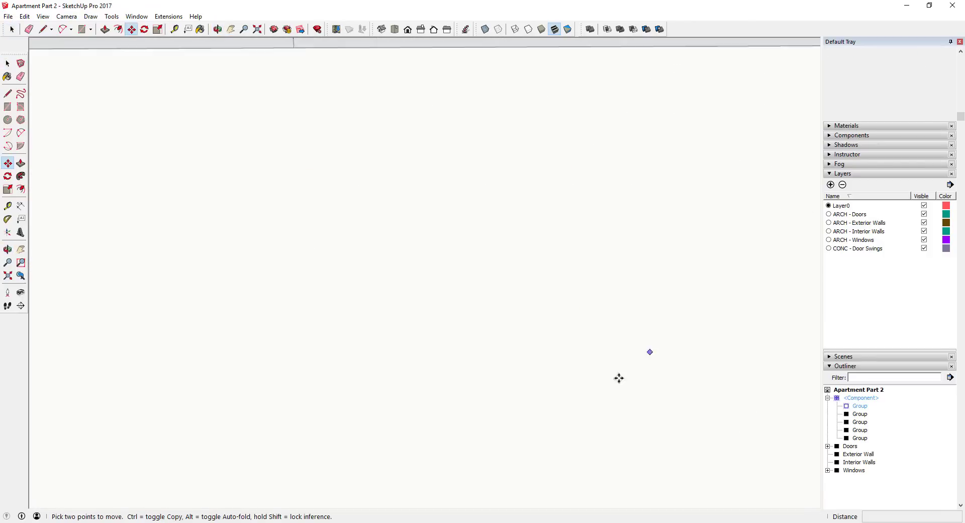
pyautogui.scroll(-2, 584, 334)
pyautogui.scroll(-3, 583, 312)
pyautogui.scroll(5, 584, 312)
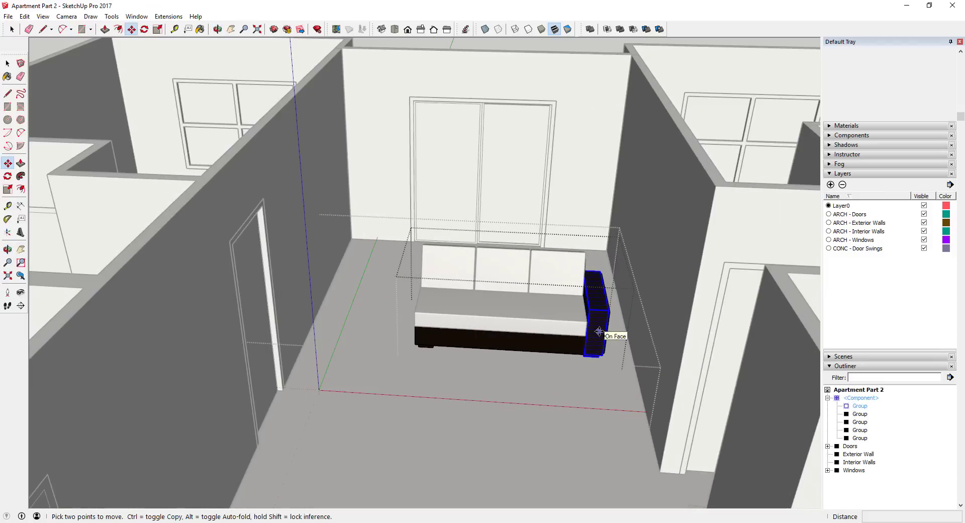
pyautogui.click(598, 330)
pyautogui.press('ctrl')
pyautogui.click(378, 310)
# Mirror the copied armrest along the red axis with a scale factor of -1.
pyautogui.press('s')
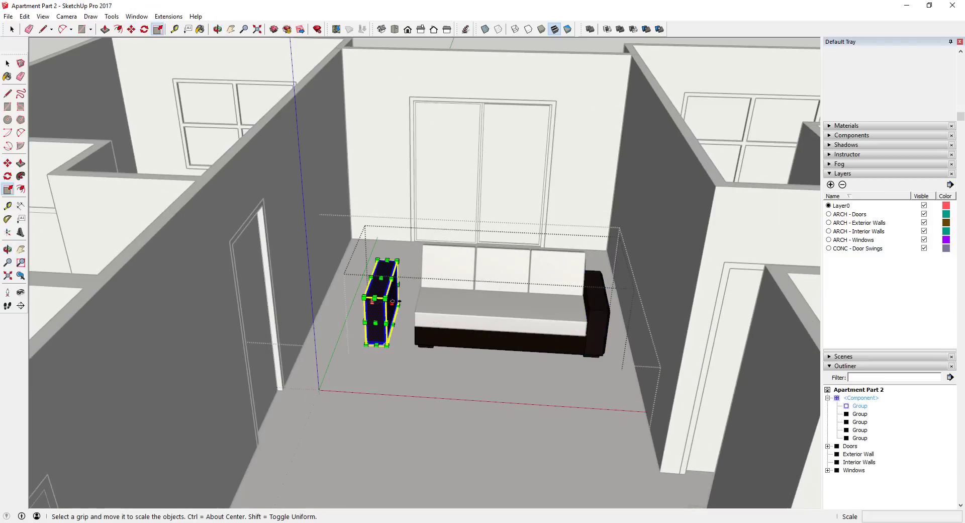
pyautogui.keyDown('ctrl'); pyautogui.click(392, 302); pyautogui.keyUp('ctrl')
pyautogui.moveTo(383, 300); pyautogui.dragTo(375, 301)
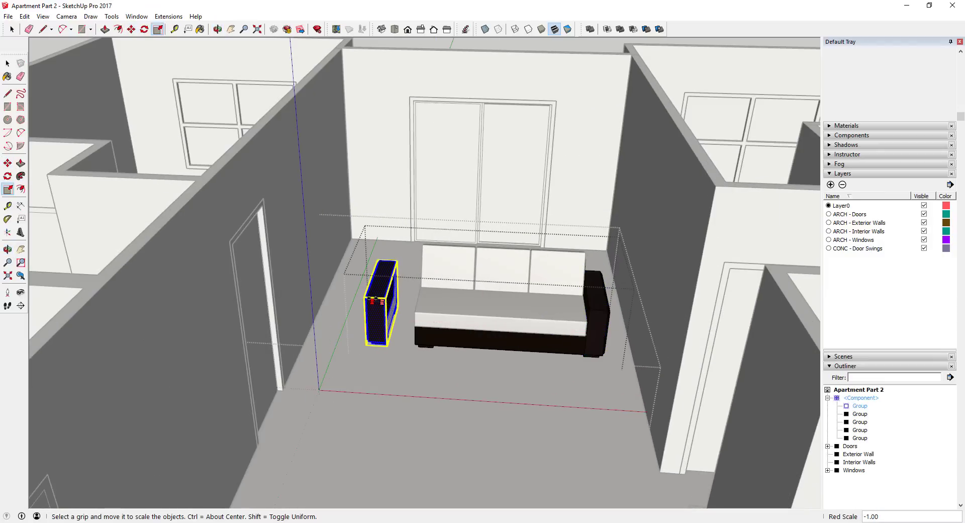
# Move the mirrored armrest against the couch's open end and leave the component's editing mode.
pyautogui.press('m')
pyautogui.scroll(6, 393, 311)
pyautogui.moveTo(525, 342); pyautogui.dragTo(484, 369, button='middle')
pyautogui.scroll(-8, 424, 325)
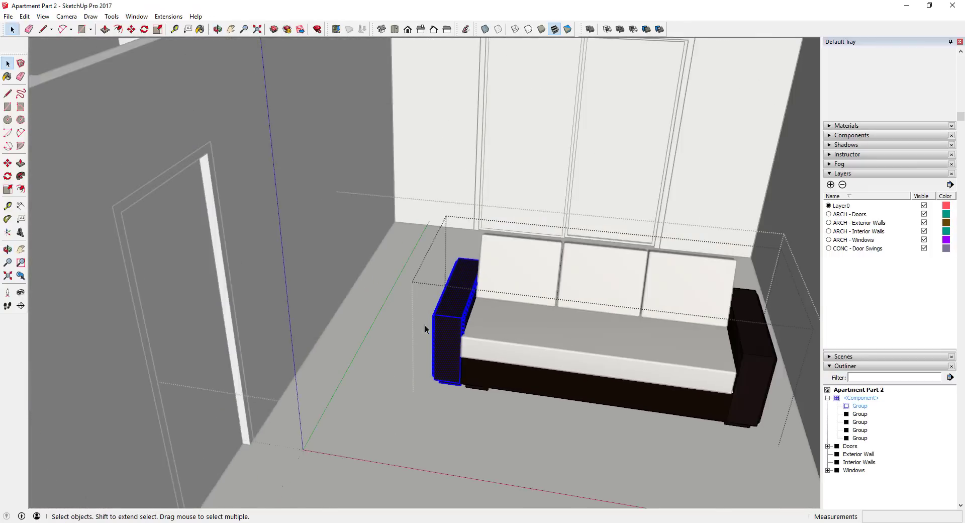
pyautogui.click(538, 383)
pyautogui.scroll(3, 540, 374)
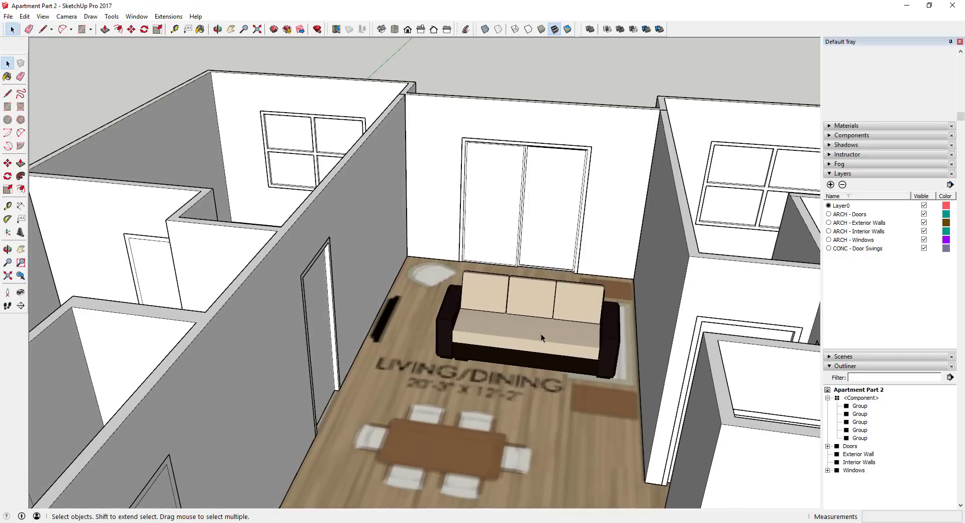
# Rotate the whole couch component -90 degrees so that its back faces the wall beside the plan's couch symbol.
pyautogui.click(541, 334)
pyautogui.press('m')
pyautogui.scroll(3, 587, 294)
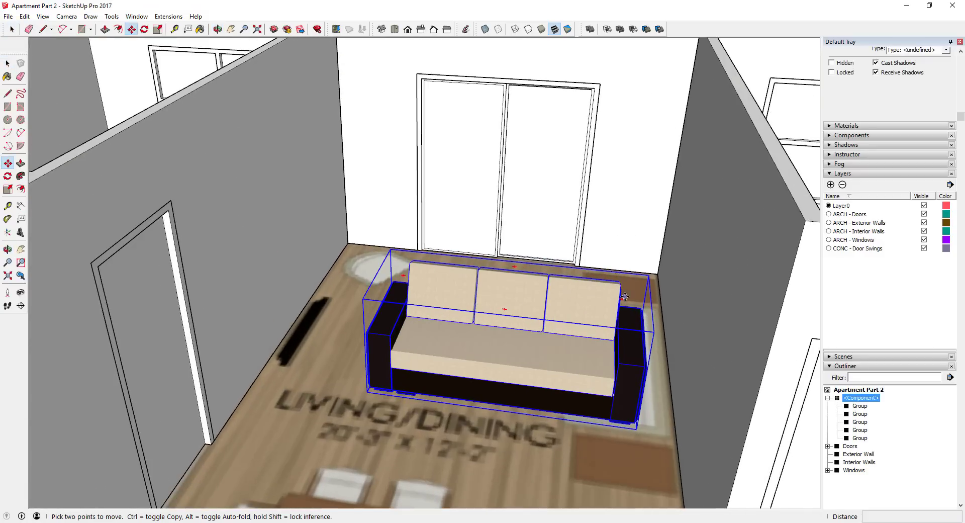
pyautogui.moveTo(625, 296); pyautogui.dragTo(470, 439)
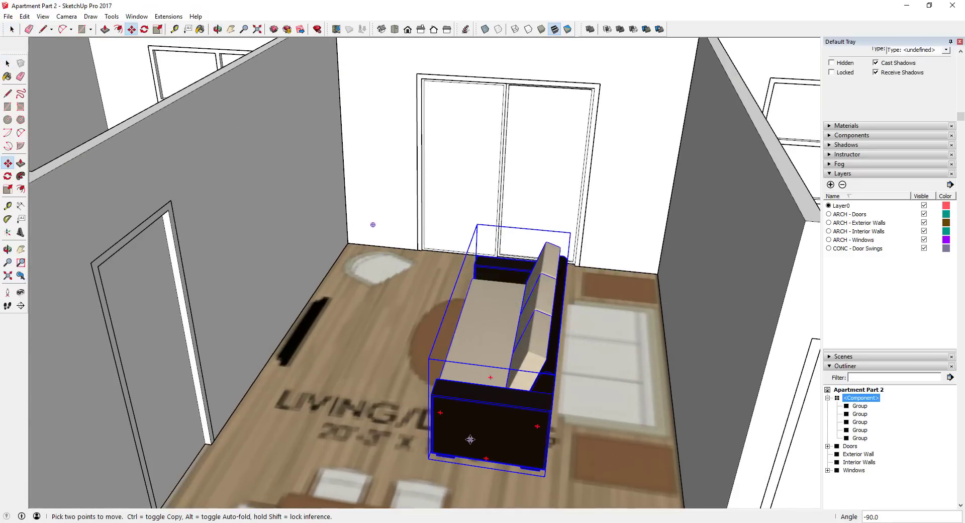
# Move the couch back against the living room wall, then about 2' 5" along it onto the plan's couch symbol.
pyautogui.moveTo(471, 439); pyautogui.dragTo(601, 162, button='middle')
pyautogui.scroll(3, 607, 342)
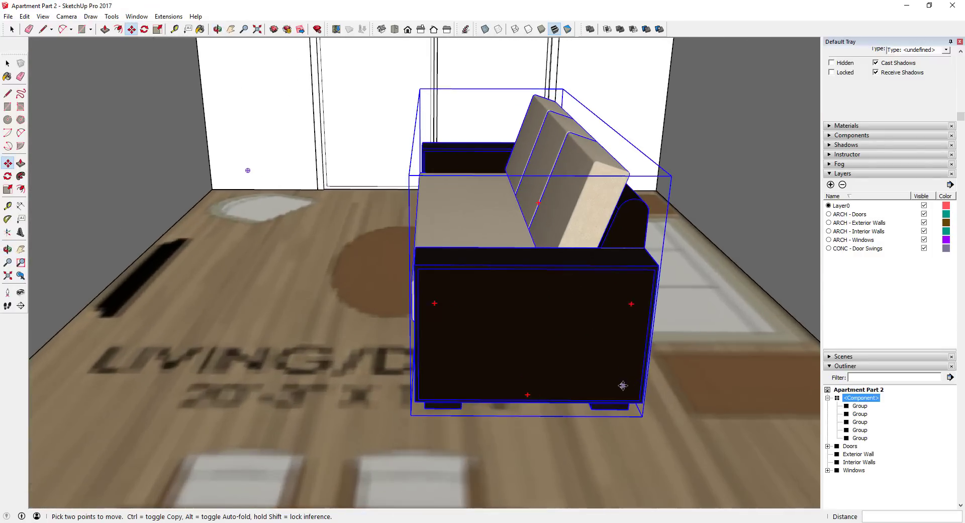
pyautogui.click(628, 415)
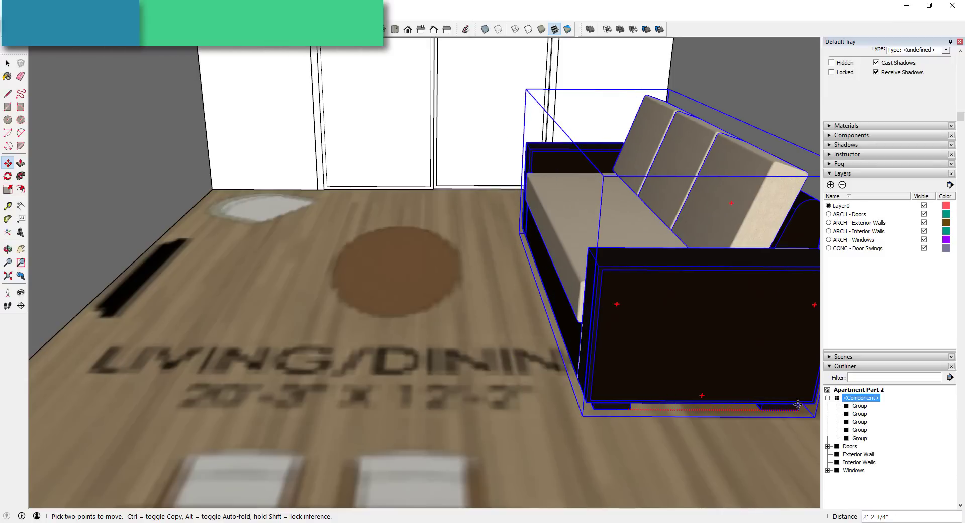
pyautogui.scroll(-5, 755, 401)
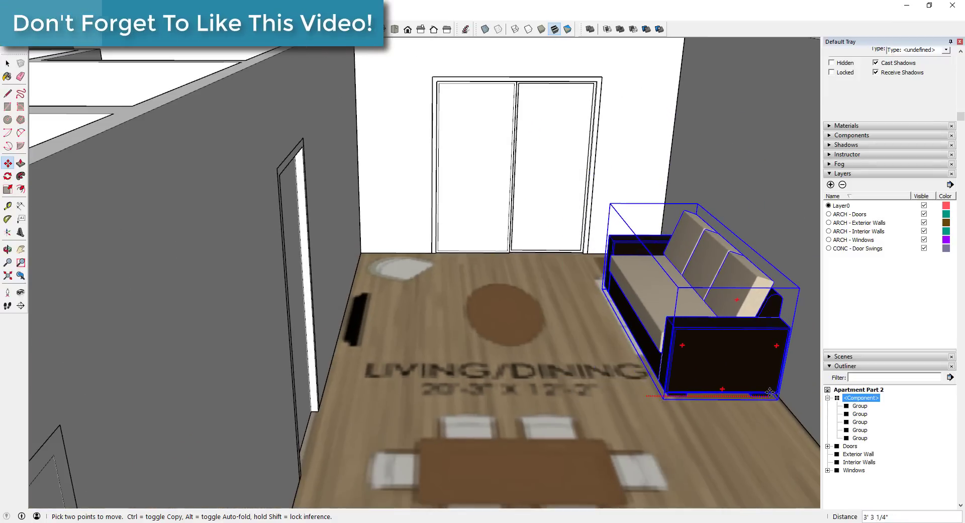
pyautogui.click(769, 396)
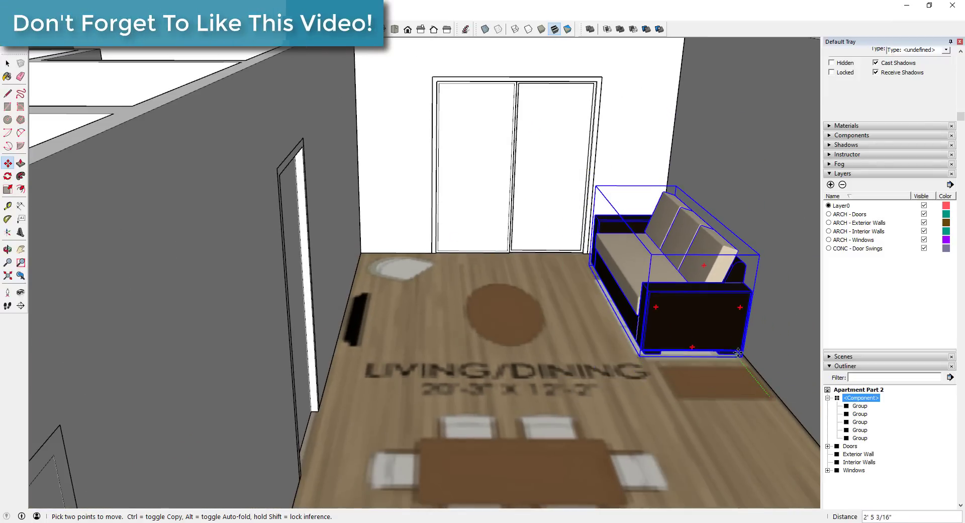
pyautogui.click(741, 362)
pyautogui.moveTo(673, 297); pyautogui.dragTo(671, 339, button='middle')
pyautogui.scroll(-3, 673, 339)
pyautogui.press('space')
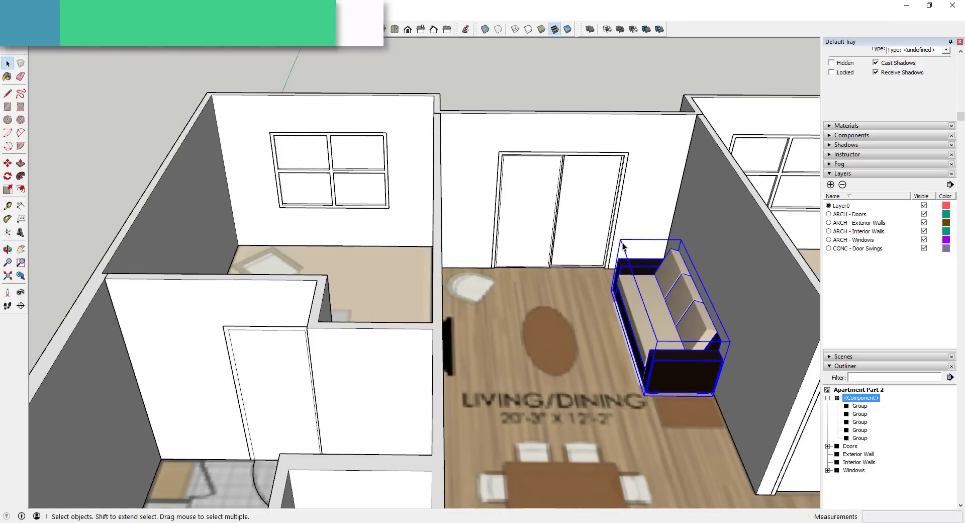
# Scale the couch down from its front corner towards the size of the couch drawn on the floor plan.
pyautogui.press('s')
pyautogui.moveTo(620, 239); pyautogui.dragTo(612, 262)
pyautogui.scroll(4, 631, 256)
pyautogui.scroll(2, 621, 257)
pyautogui.scroll(-10, 618, 276)
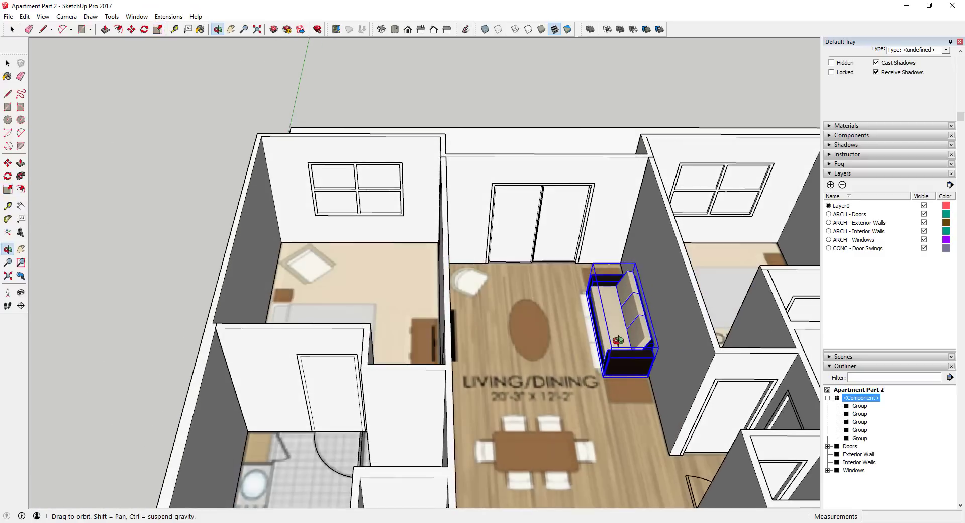
pyautogui.press('space')
# Switch the view to the standard top view with parallel projection, focused on the couch.
pyautogui.scroll(-2, 632, 333)
pyautogui.scroll(3, 666, 295)
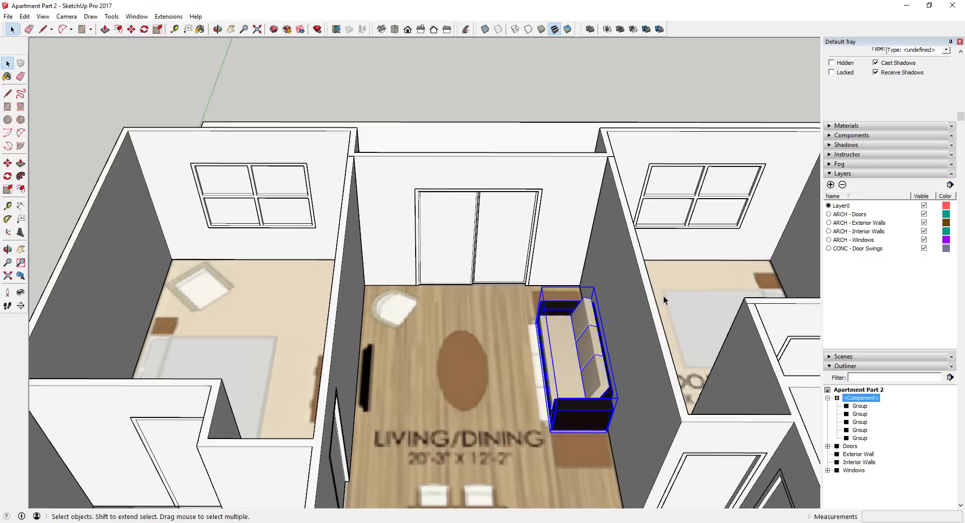
pyautogui.moveTo(595, 313); pyautogui.dragTo(511, 203, button='middle')
pyautogui.scroll(1, 581, 388)
pyautogui.scroll(-3, 572, 327)
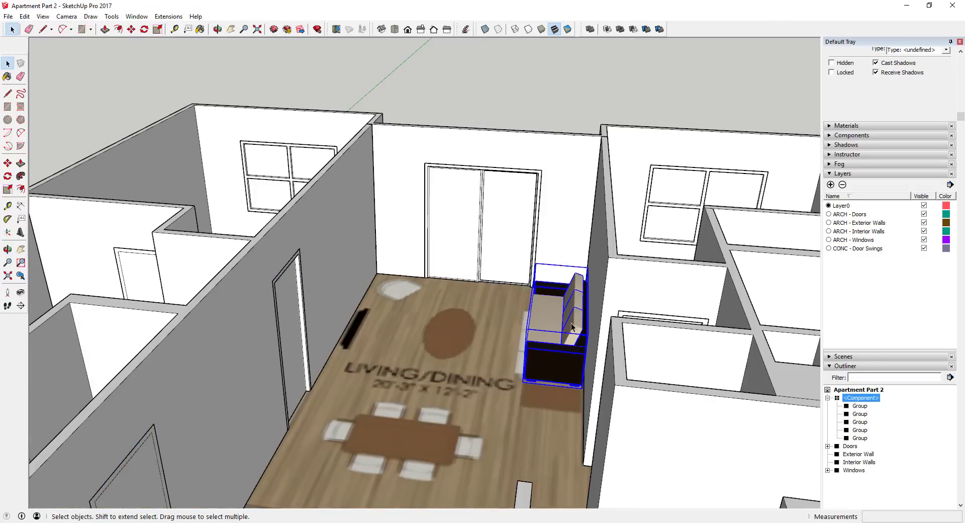
pyautogui.click(396, 29)
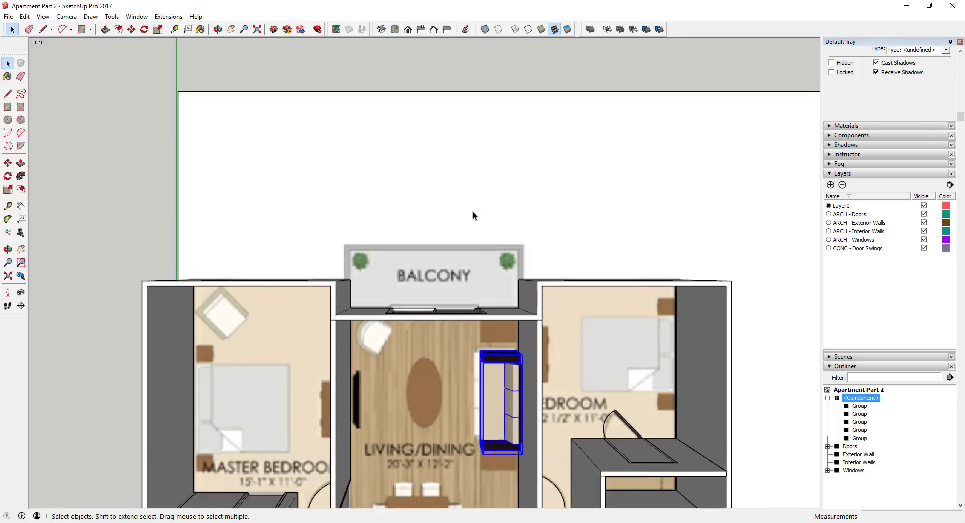
pyautogui.scroll(3, 502, 322)
pyautogui.scroll(3, 481, 289)
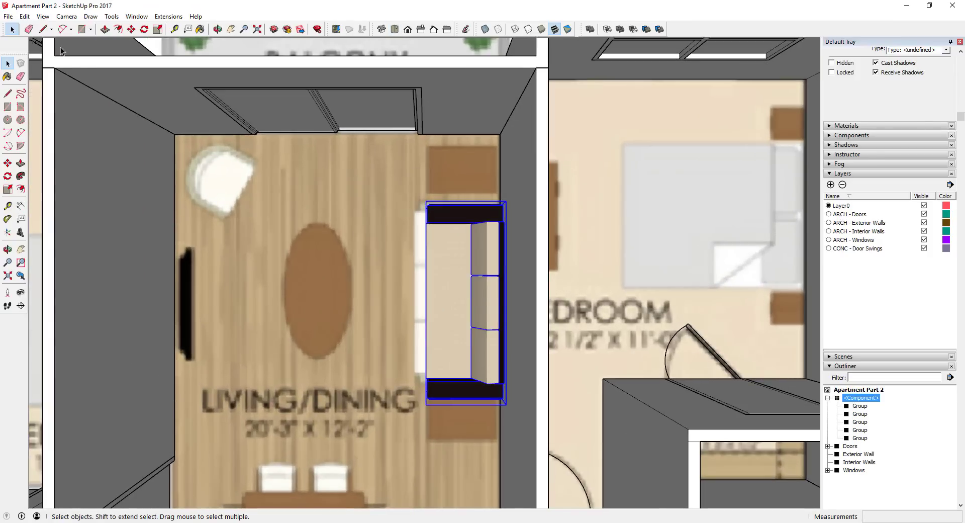
pyautogui.click(44, 16)
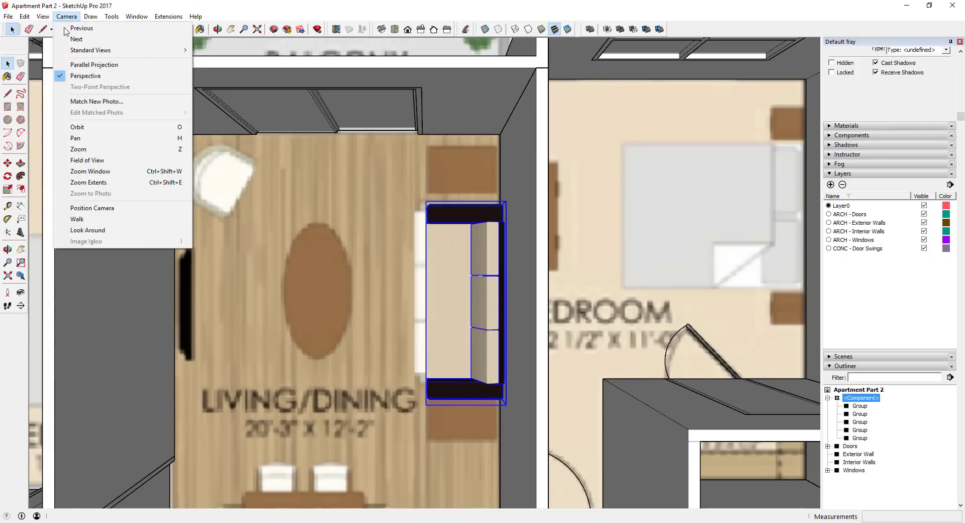
pyautogui.click(80, 64)
pyautogui.scroll(-3, 577, 281)
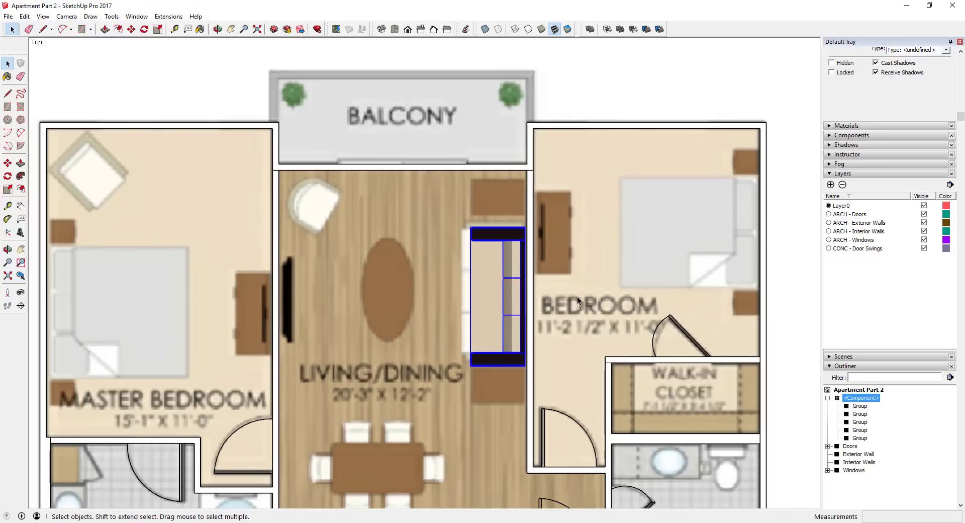
pyautogui.scroll(3, 472, 317)
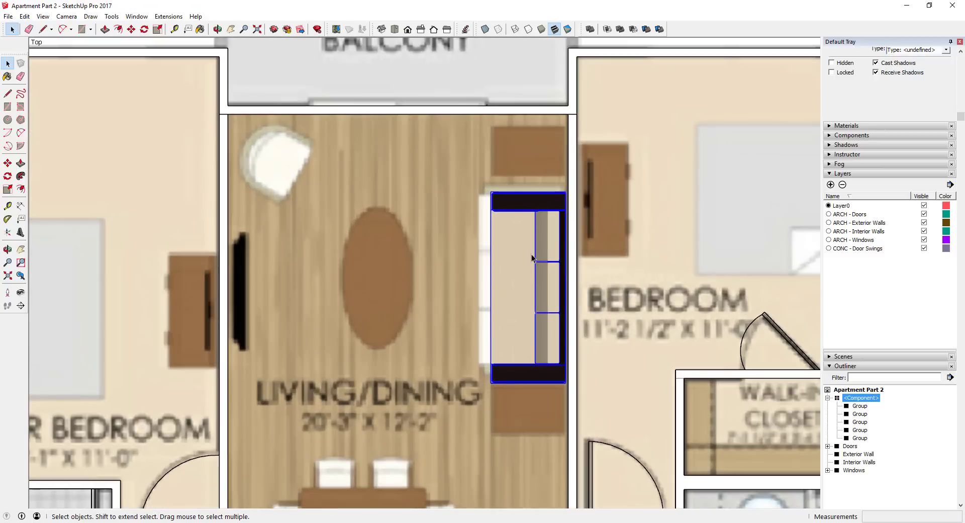
# Scale the couch uniformly by 1.05 from its front corner to better match the plan's couch symbol.
pyautogui.press('s')
pyautogui.scroll(2, 495, 194)
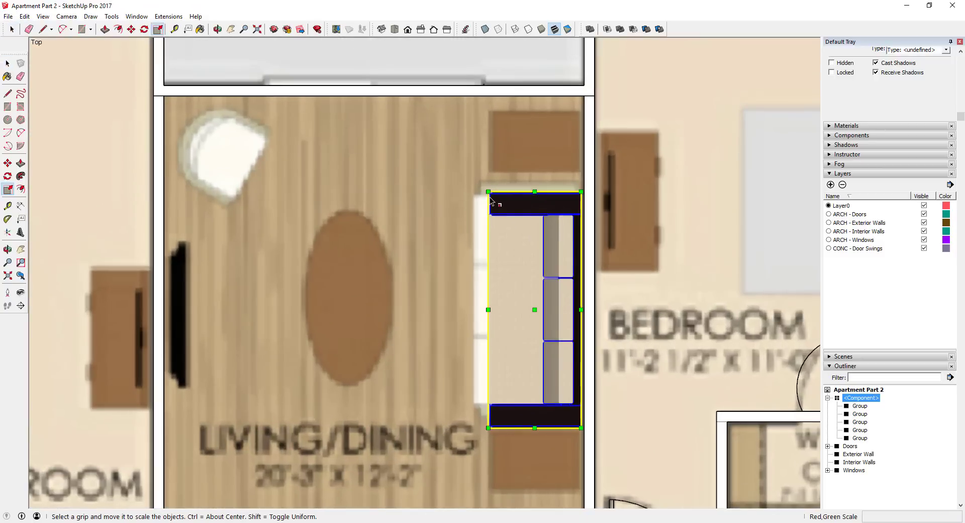
pyautogui.moveTo(488, 193); pyautogui.dragTo(478, 184)
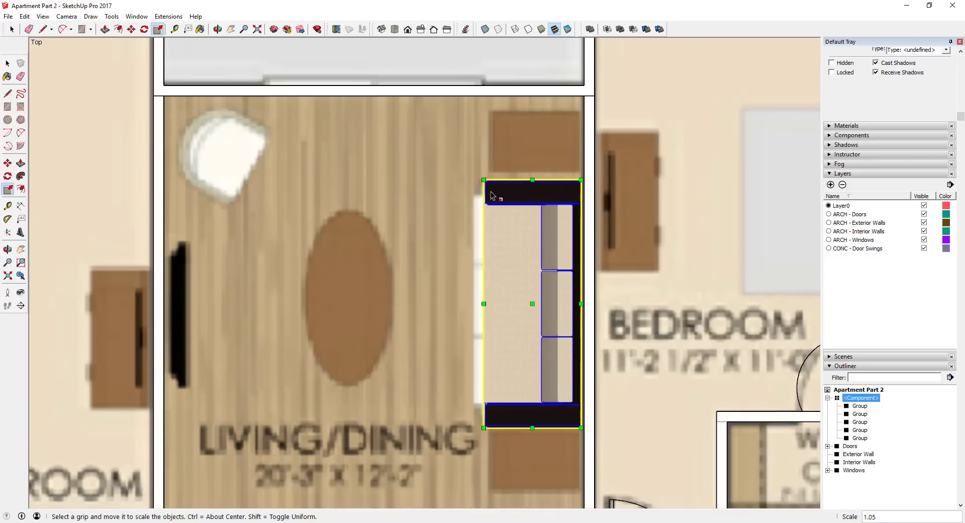
pyautogui.press('space')
# Move the couch about 1/4" along the red axis towards the wall behind it.
pyautogui.scroll(-2, 556, 258)
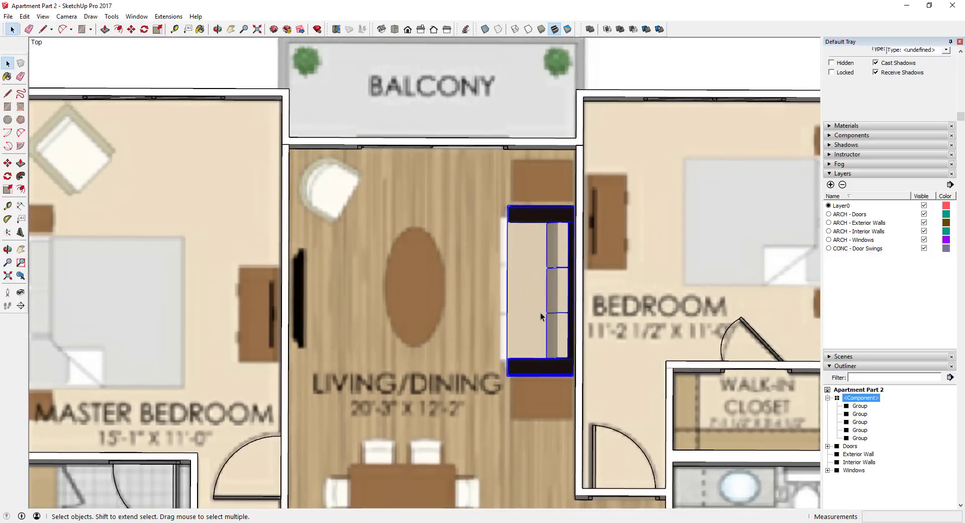
pyautogui.press('m')
pyautogui.click(538, 322)
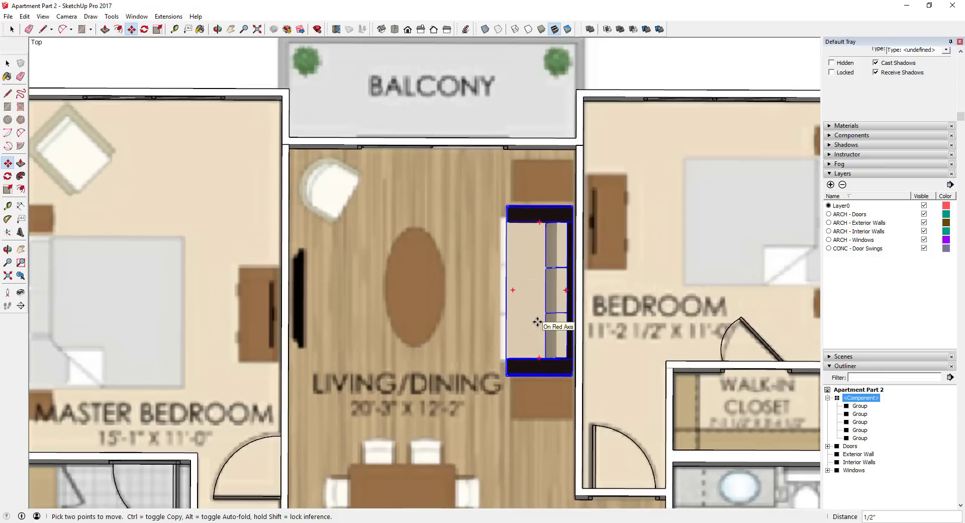
pyautogui.click(539, 319)
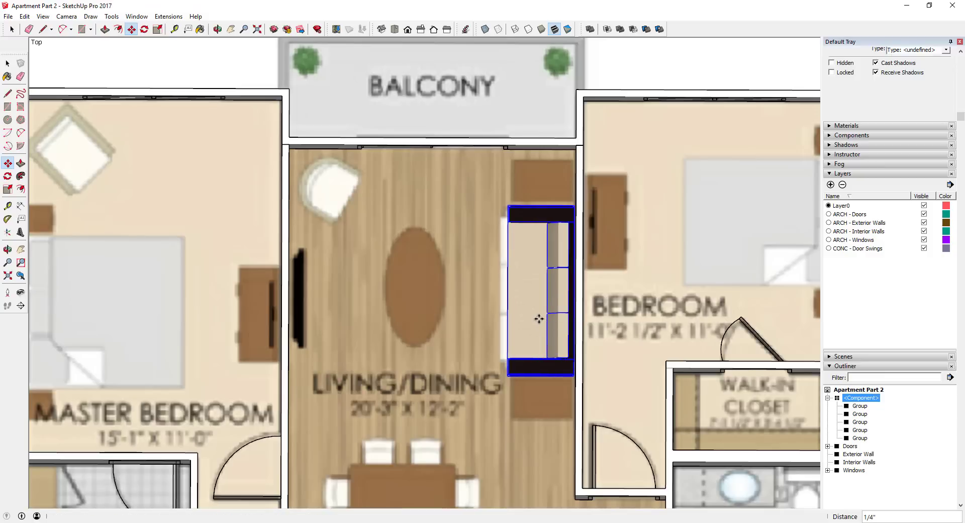
pyautogui.press('space')
# Examine the couch's placement and the surrounding furniture symbols on the floor plan from an angled overhead view.
pyautogui.scroll(-3, 533, 297)
pyautogui.moveTo(533, 298); pyautogui.dragTo(526, 359, button='middle')
pyautogui.scroll(-5, 548, 307)
pyautogui.scroll(6, 513, 348)
pyautogui.scroll(-5, 466, 298)
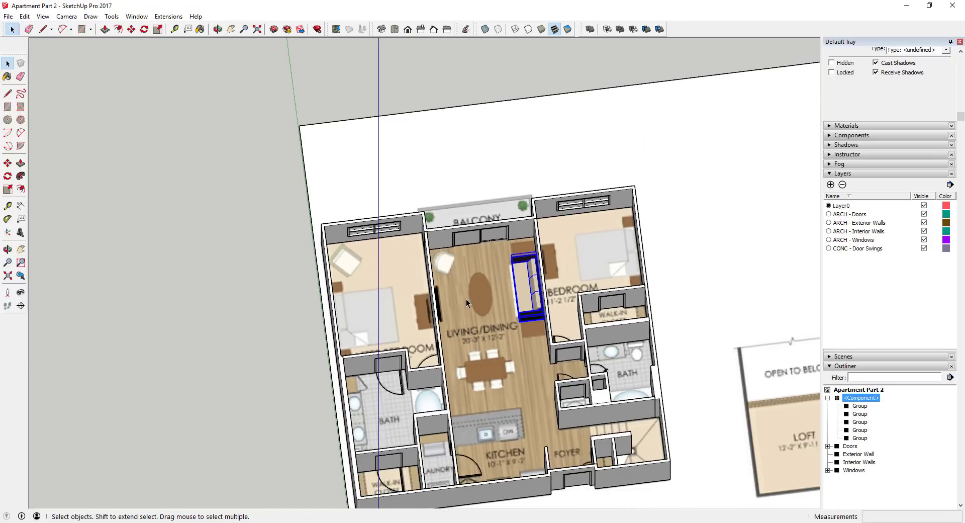
pyautogui.scroll(5, 454, 301)
pyautogui.scroll(-5, 527, 272)
pyautogui.scroll(4, 526, 267)
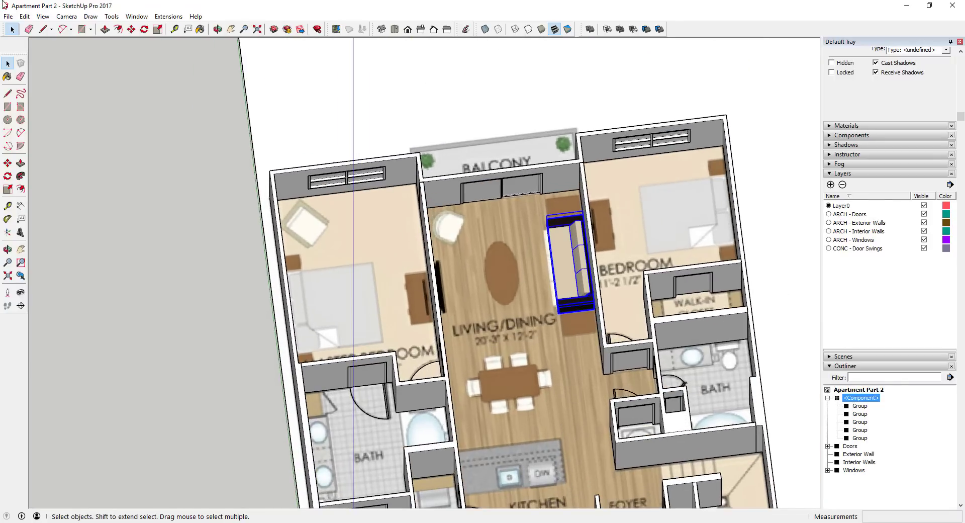
# Open the 3D Warehouse model browser and search for "bed".
pyautogui.click(8, 17)
pyautogui.moveTo(126, 137)
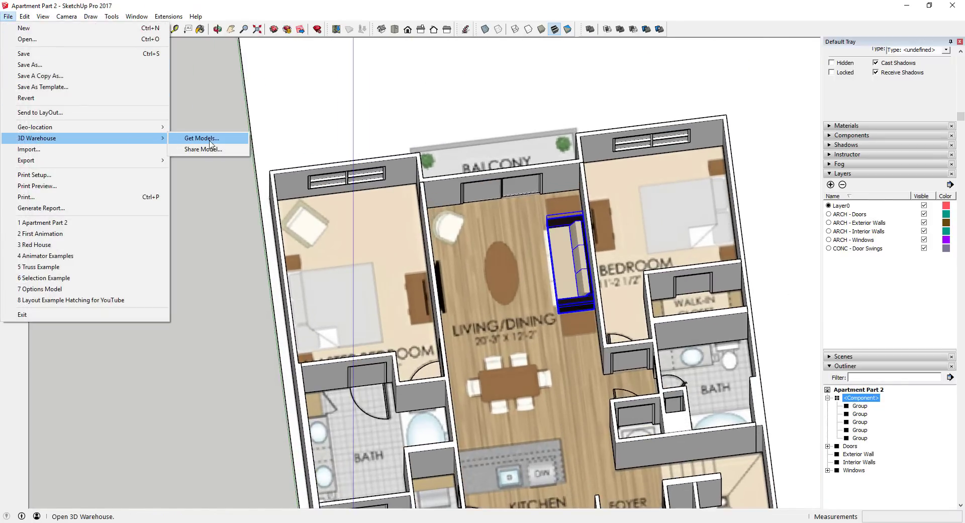
pyautogui.click(201, 138)
pyautogui.click(455, 47)
pyautogui.write('bed')
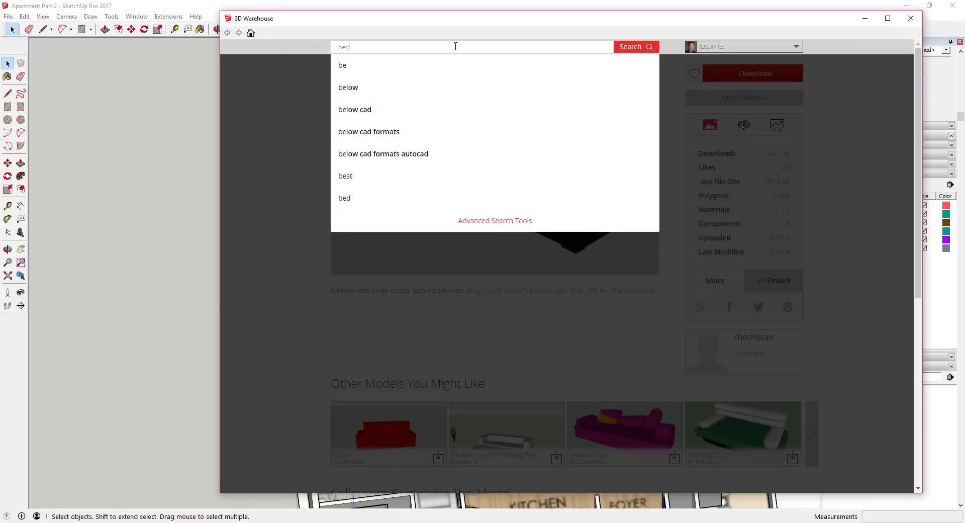
pyautogui.press('Return')
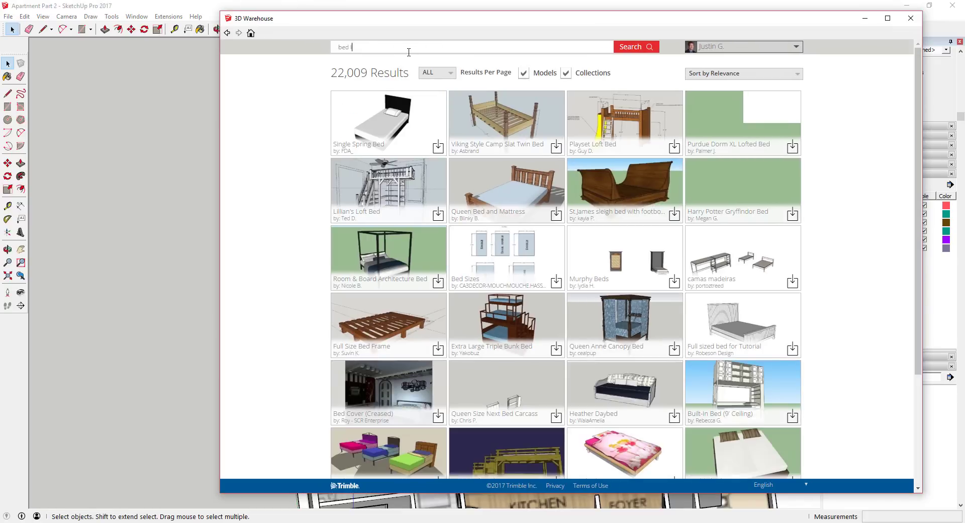
# Refine the model search to "bed low poly" and open the KING SIZE DOUBLE BED (200X200)cm model's page.
pyautogui.write('low poly')
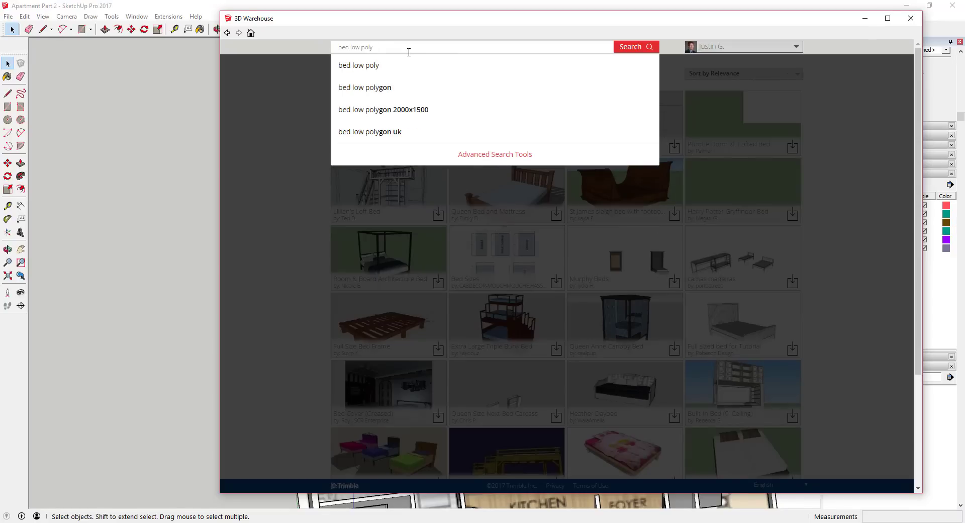
pyautogui.press('Return')
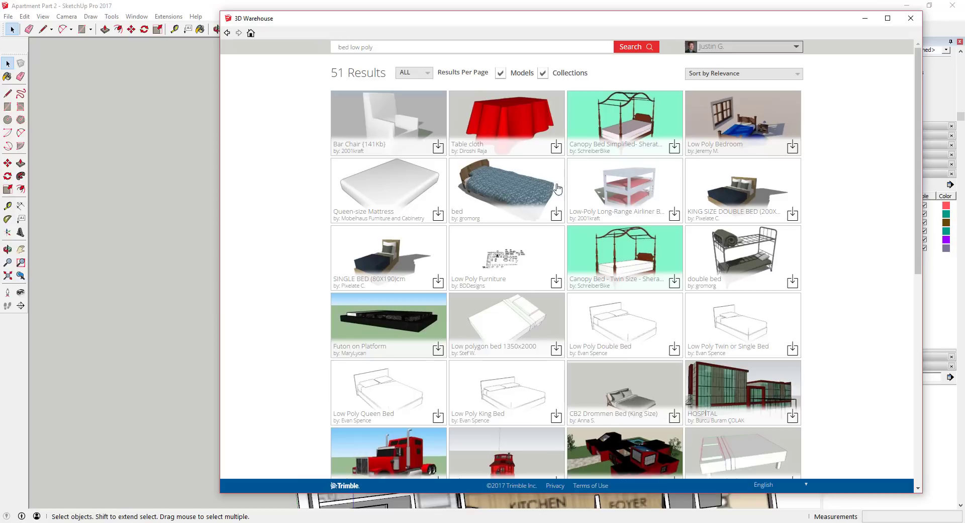
pyautogui.click(738, 199)
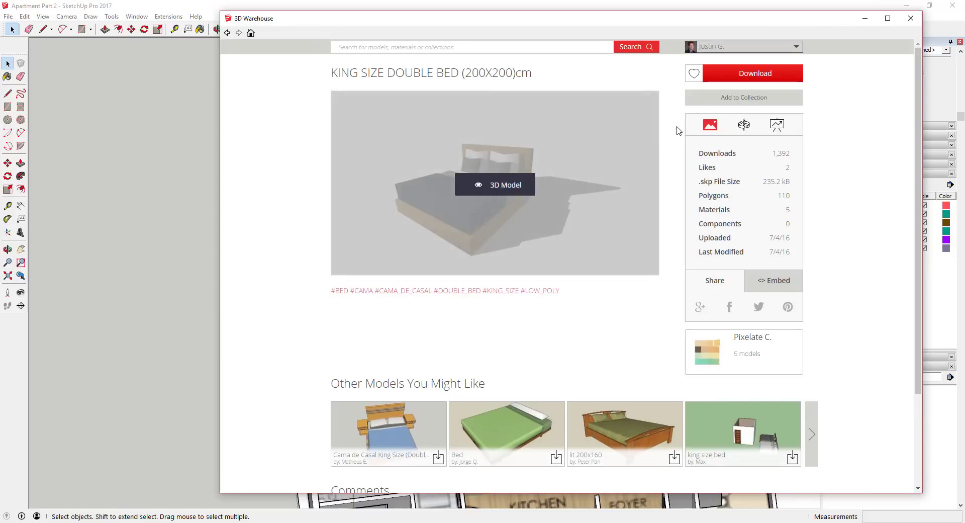
# Load the KING SIZE DOUBLE BED (200X200)cm model into the bedroom beside the walk-in closet and rotate it 90° clockwise.
pyautogui.click(746, 73)
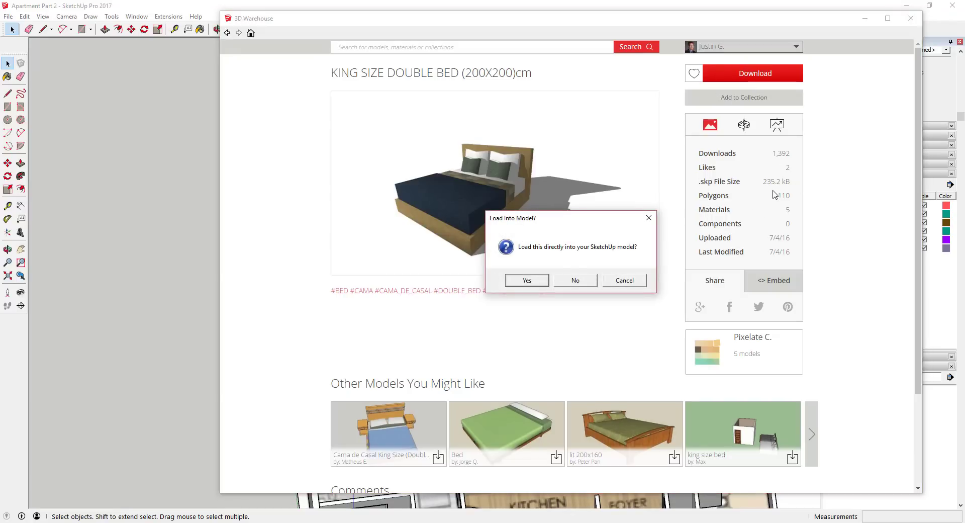
pyautogui.click(526, 280)
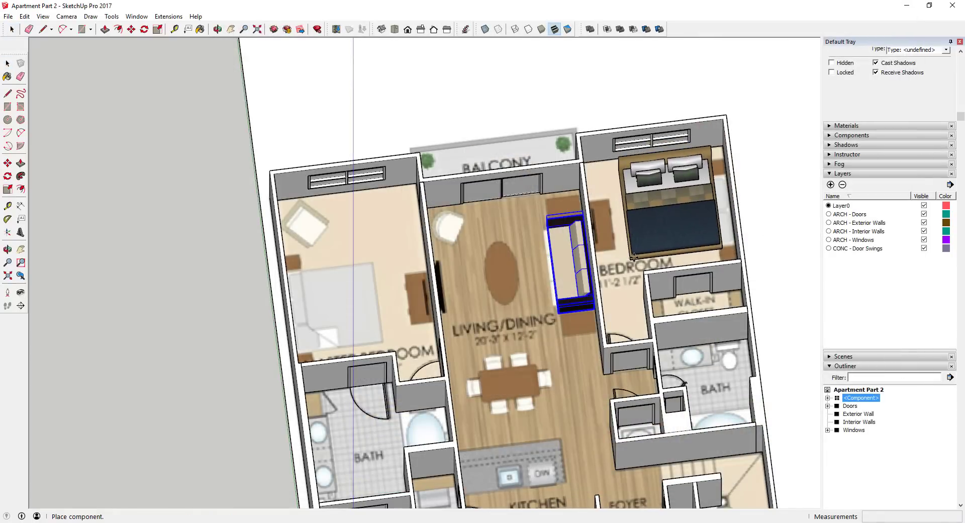
pyautogui.click(632, 257)
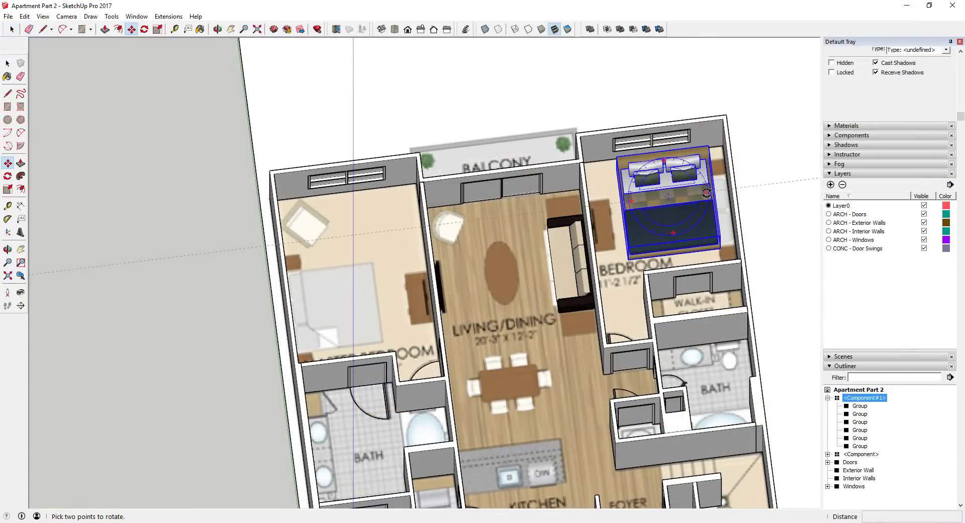
pyautogui.click(704, 192)
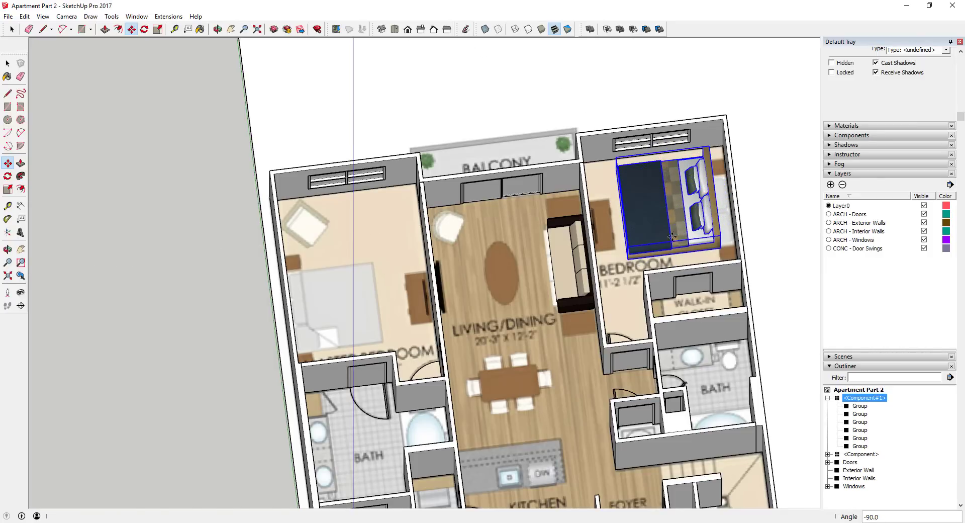
pyautogui.click(672, 236)
# Scale the bed down from its foot corner nearest the window so it fits between the nightstand symbols on the plan.
pyautogui.scroll(2, 621, 162)
pyautogui.press('s')
pyautogui.moveTo(616, 160); pyautogui.dragTo(645, 187)
pyautogui.moveTo(645, 187); pyautogui.dragTo(656, 200, button='middle')
pyautogui.scroll(-3, 624, 231)
pyautogui.moveTo(626, 233); pyautogui.dragTo(803, 278, button='middle')
pyautogui.scroll(3, 640, 212)
pyautogui.scroll(2, 598, 223)
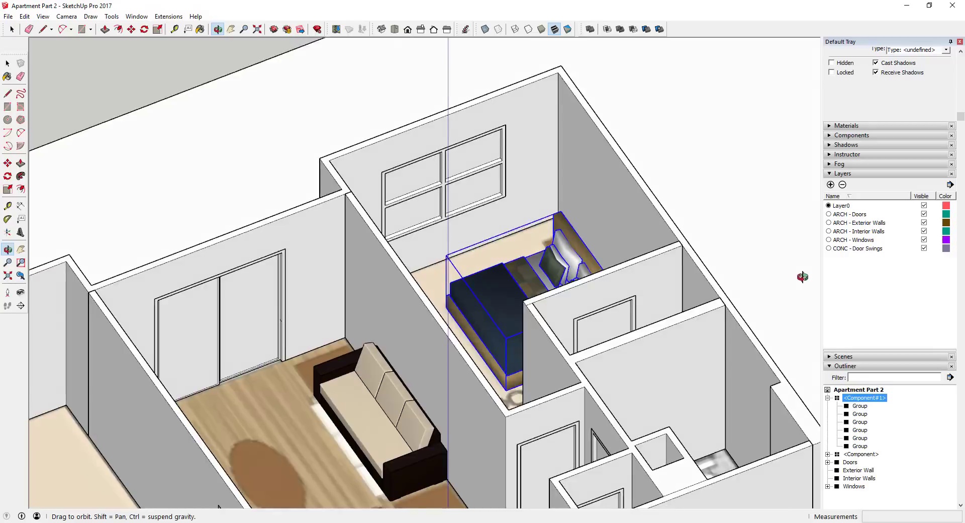
pyautogui.scroll(2, 535, 277)
pyautogui.moveTo(523, 326); pyautogui.dragTo(544, 309, button='middle')
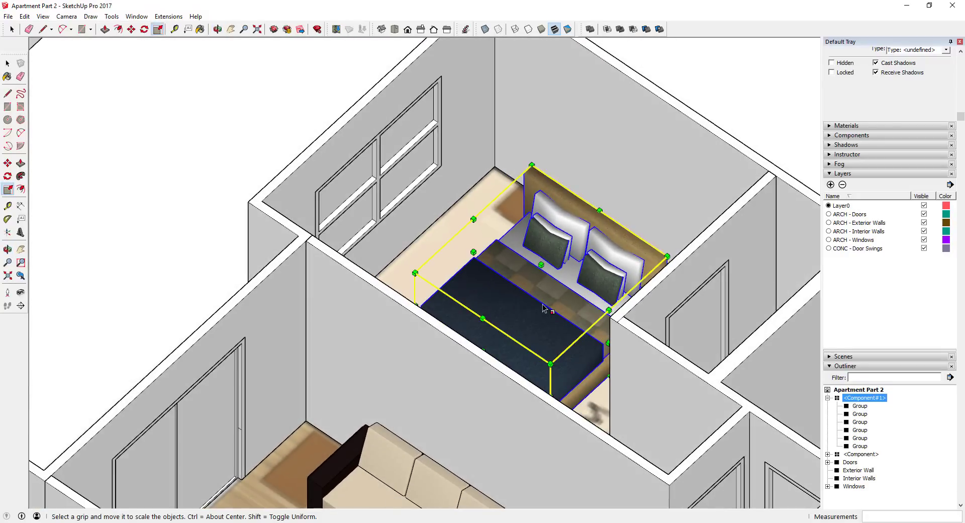
pyautogui.scroll(-1, 520, 249)
pyautogui.moveTo(521, 250); pyautogui.dragTo(555, 286, button='middle')
pyautogui.press('space')
# Move the bed about 4" towards the wall behind its headboard.
pyautogui.press('m')
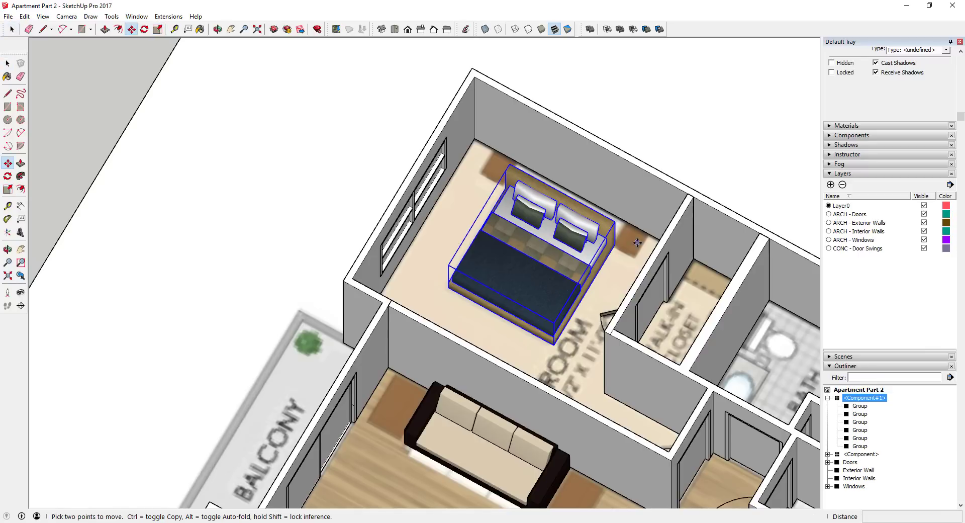
pyautogui.moveTo(615, 244); pyautogui.dragTo(621, 224)
pyautogui.scroll(6, 620, 223)
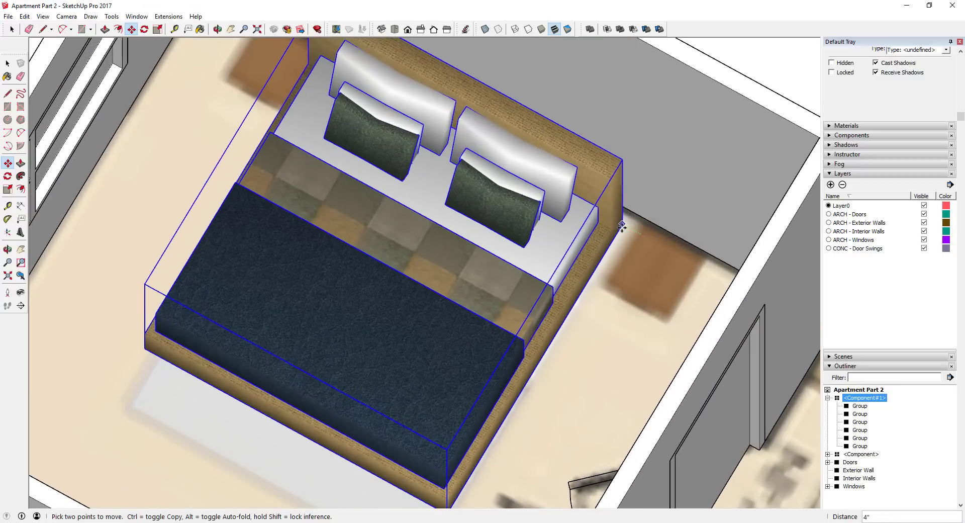
pyautogui.click(629, 229)
pyautogui.scroll(-7, 624, 232)
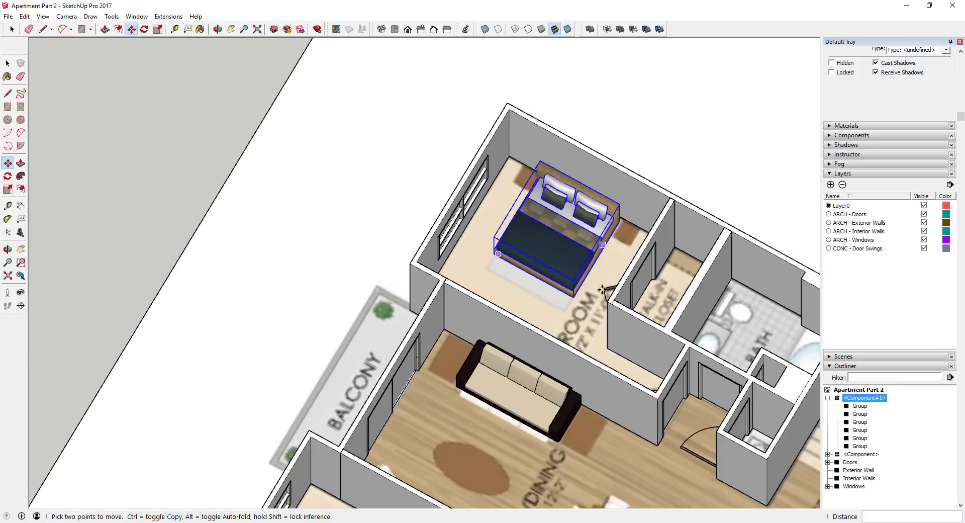
pyautogui.moveTo(585, 334); pyautogui.dragTo(515, 191, button='middle')
pyautogui.scroll(2, 503, 287)
pyautogui.moveTo(507, 352); pyautogui.dragTo(551, 320, button='middle')
pyautogui.press('space')
# Combine the bed component and the living room couch component into one group.
pyautogui.scroll(-2, 568, 277)
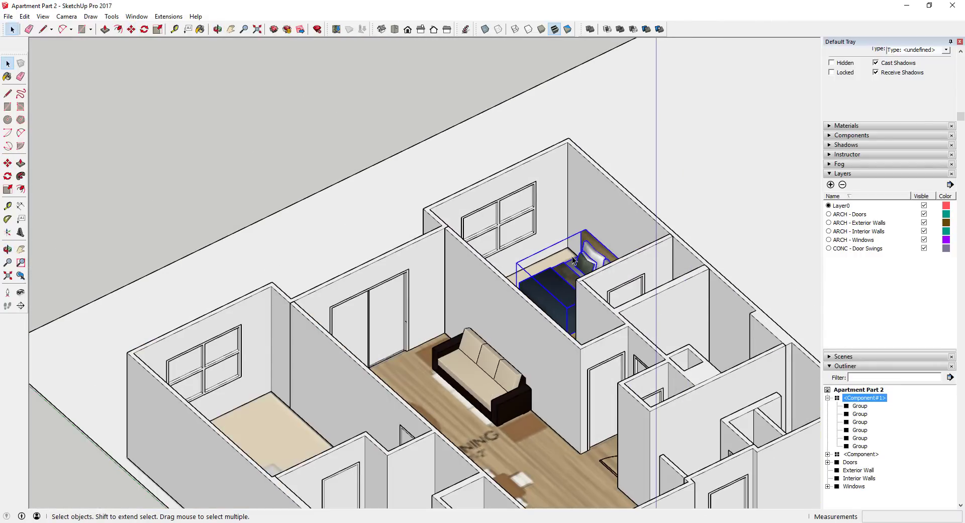
pyautogui.scroll(-2, 572, 256)
pyautogui.moveTo(573, 256); pyautogui.dragTo(581, 257, button='middle')
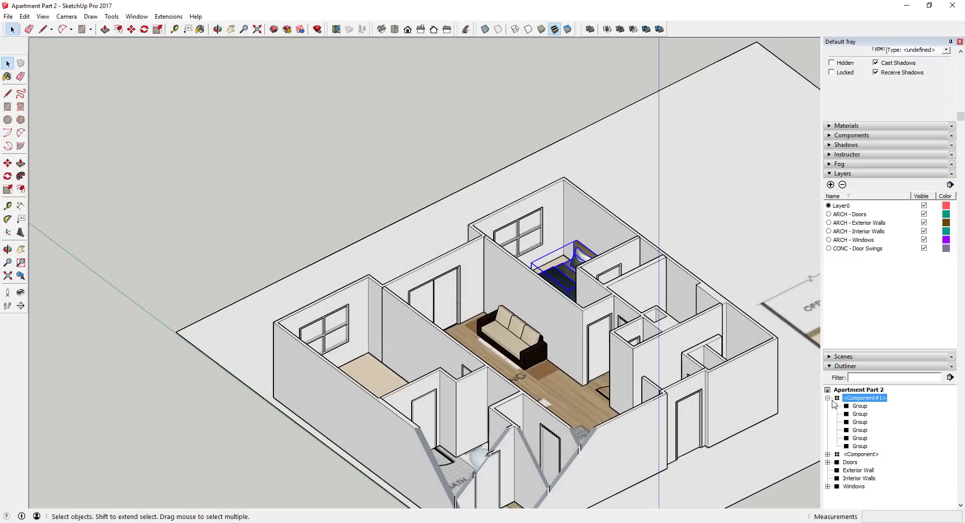
pyautogui.click(827, 398)
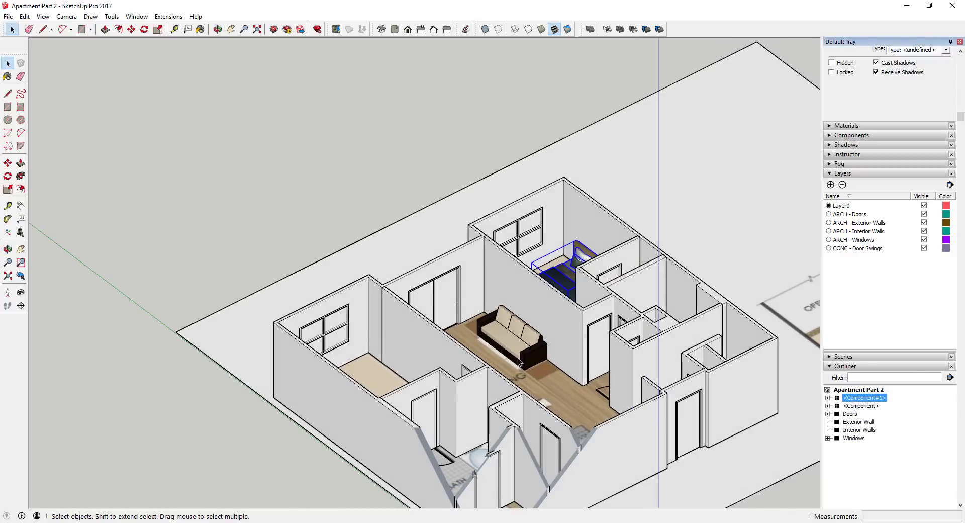
pyautogui.click(519, 362)
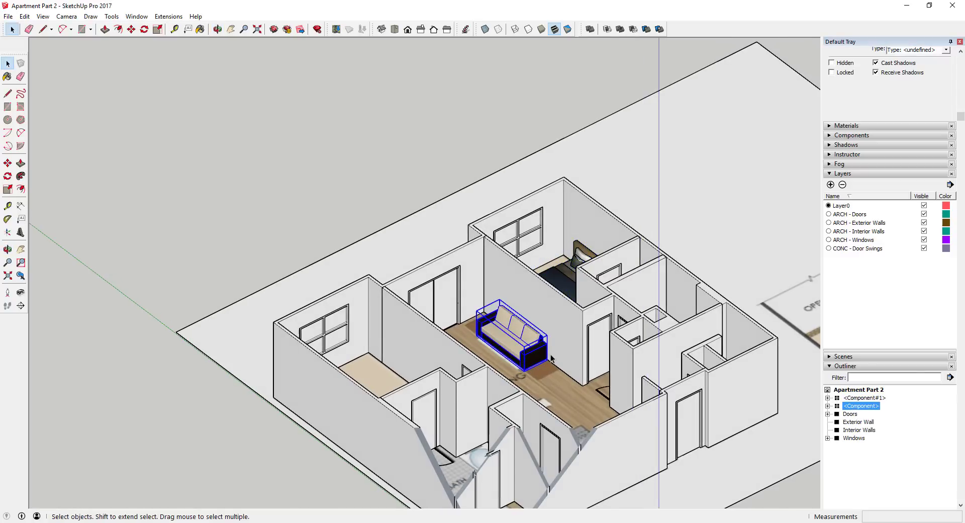
pyautogui.click(863, 398)
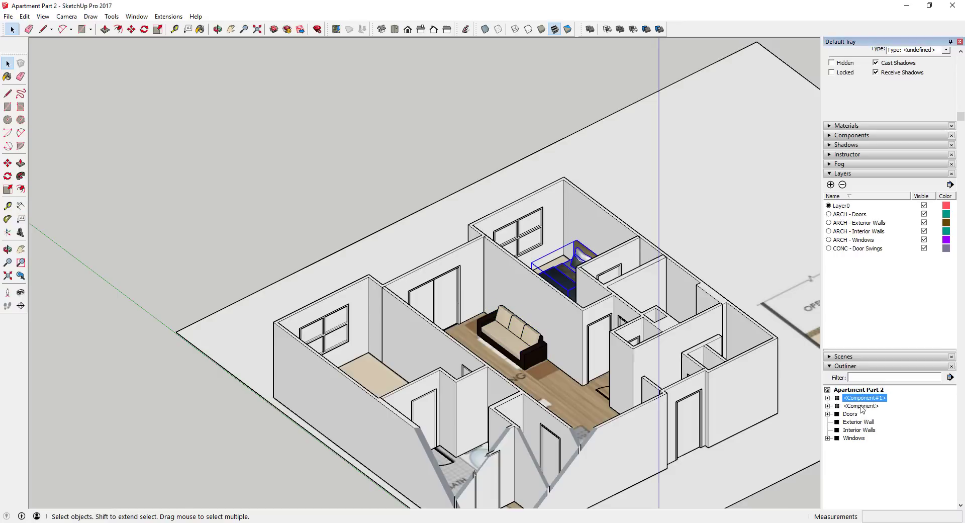
pyautogui.keyDown('ctrl'); pyautogui.click(863, 405); pyautogui.keyUp('ctrl')
pyautogui.rightClick(862, 405)
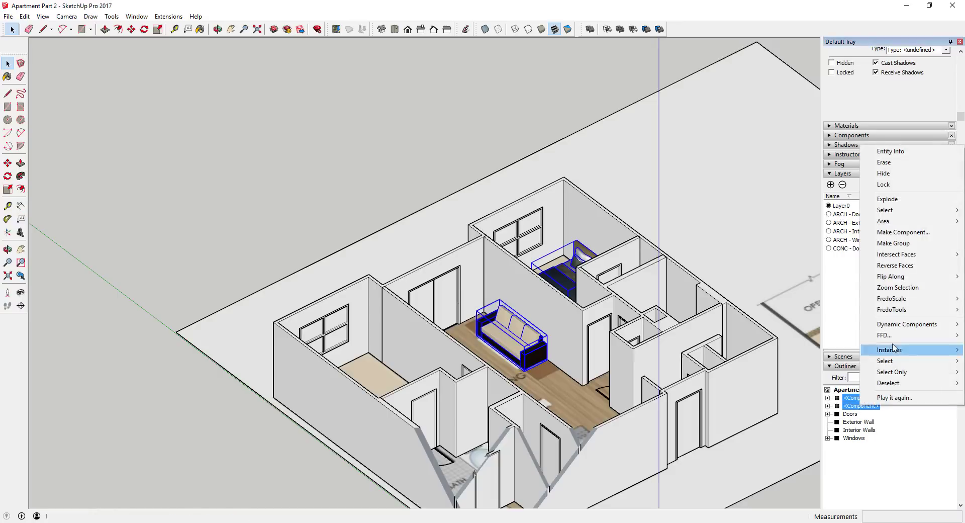
pyautogui.click(893, 243)
# Name the new group containing the bed and couch "Furniture".
pyautogui.rightClick(863, 412)
pyautogui.click(872, 407)
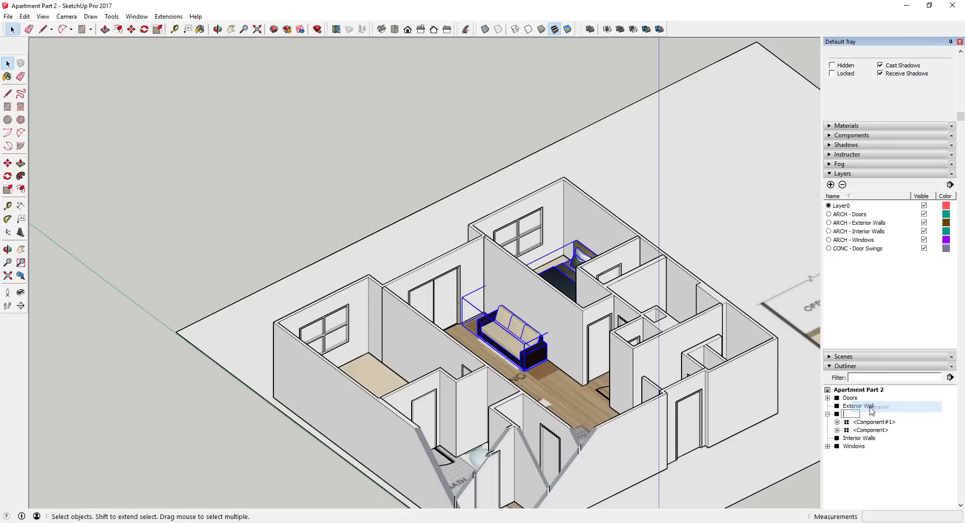
pyautogui.write('Furniture')
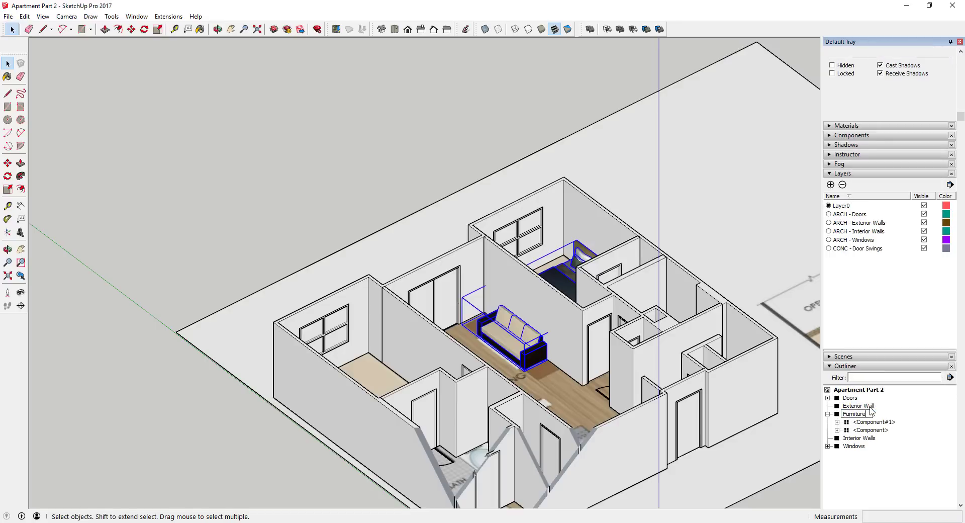
pyautogui.press('Return')
# Add a new layer named "ARCH - Furniture" to the model.
pyautogui.click(830, 185)
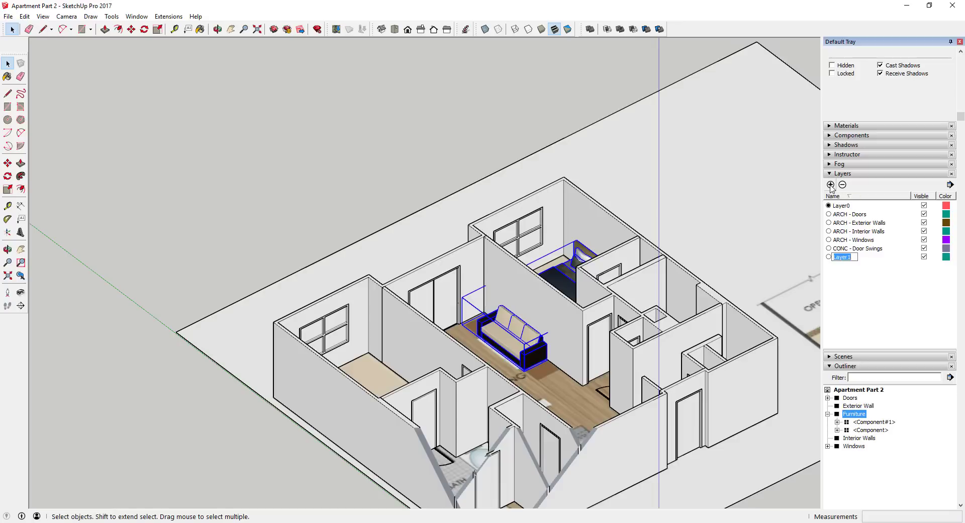
pyautogui.write('ARCH - Furniture')
pyautogui.press('Return')
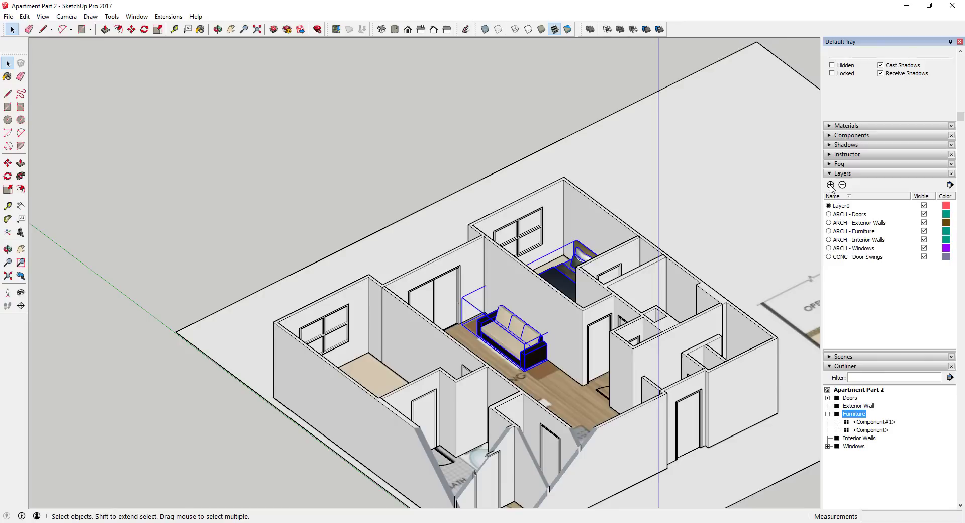
pyautogui.click(857, 232)
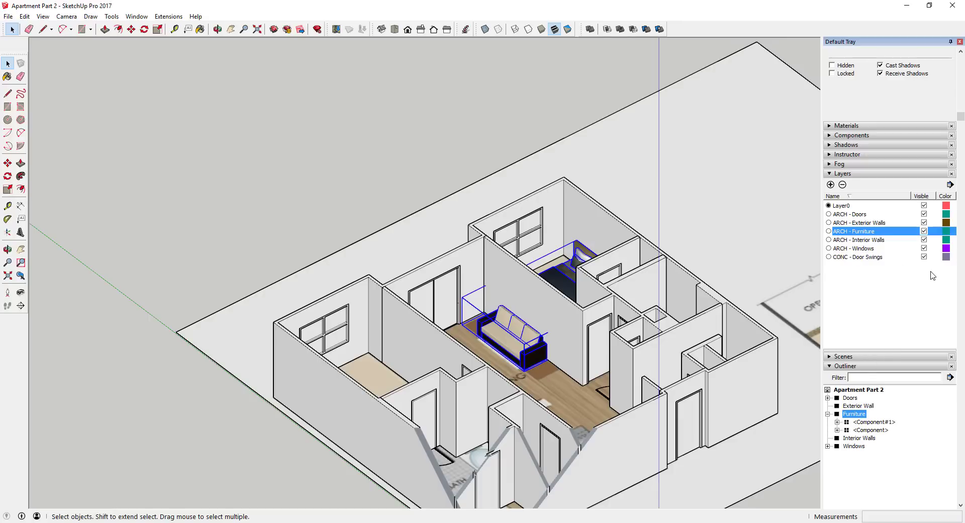
# Assign the Furniture group to the ARCH - Furniture layer.
pyautogui.moveTo(570, 354); pyautogui.dragTo(571, 327, button='middle')
pyautogui.scroll(4, 550, 277)
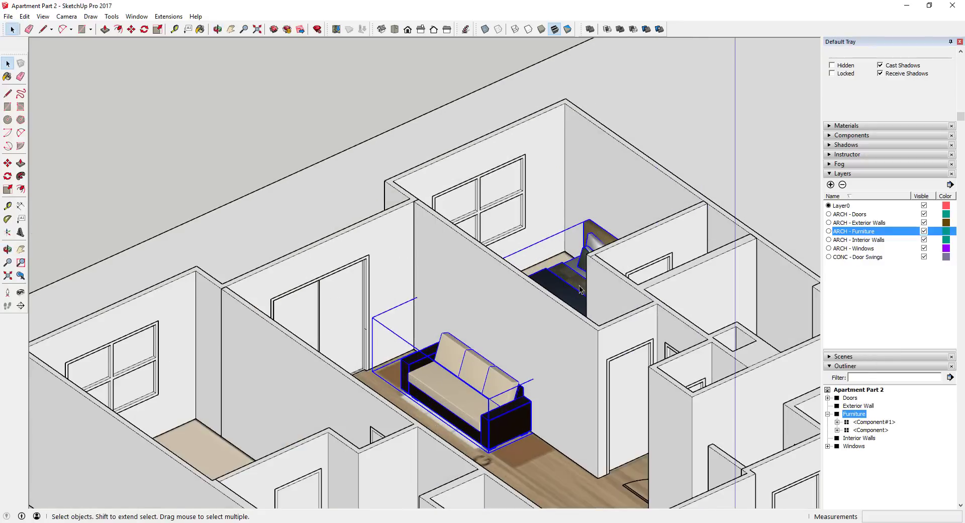
pyautogui.moveTo(553, 276)
pyautogui.mouseDown(button='middle')
pyautogui.moveTo(550, 424)
pyautogui.moveTo(553, 273)
pyautogui.mouseUp(button='middle')
pyautogui.scroll(2, 918, 307)
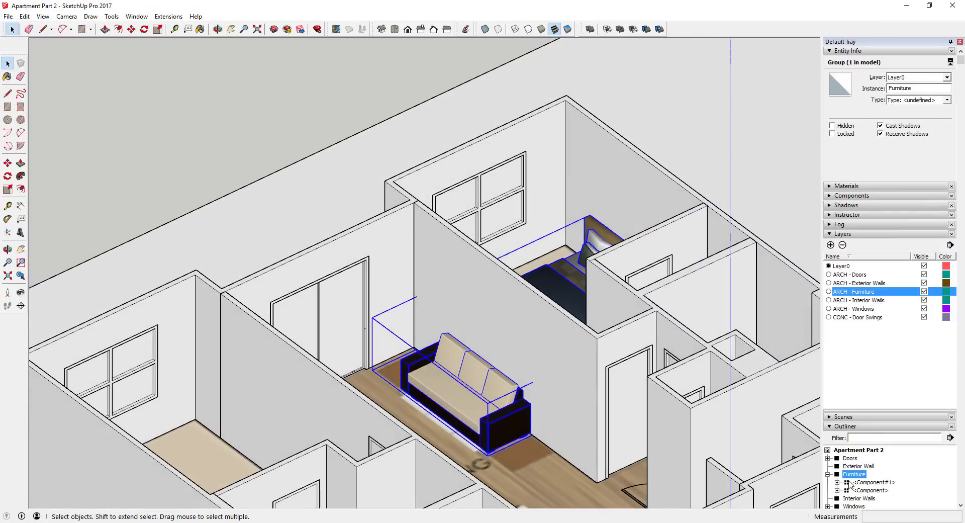
pyautogui.click(947, 77)
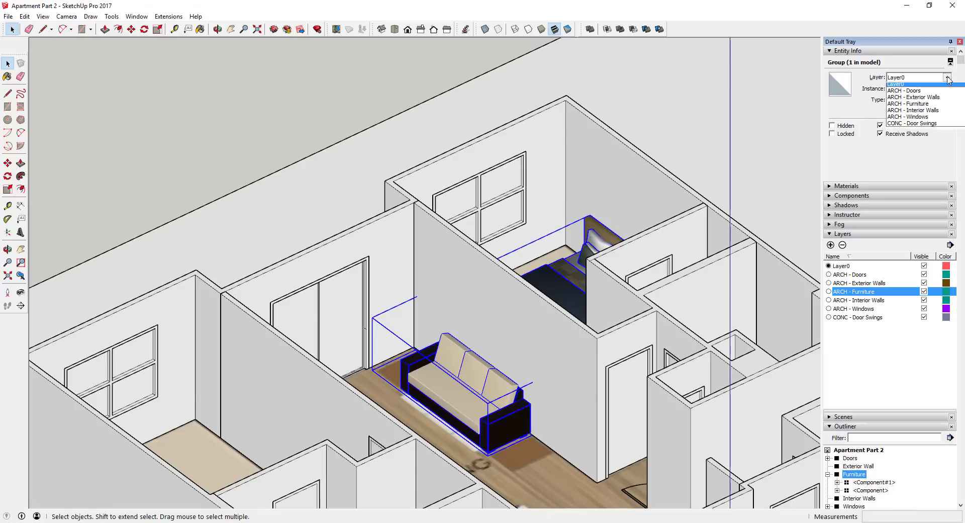
pyautogui.click(916, 107)
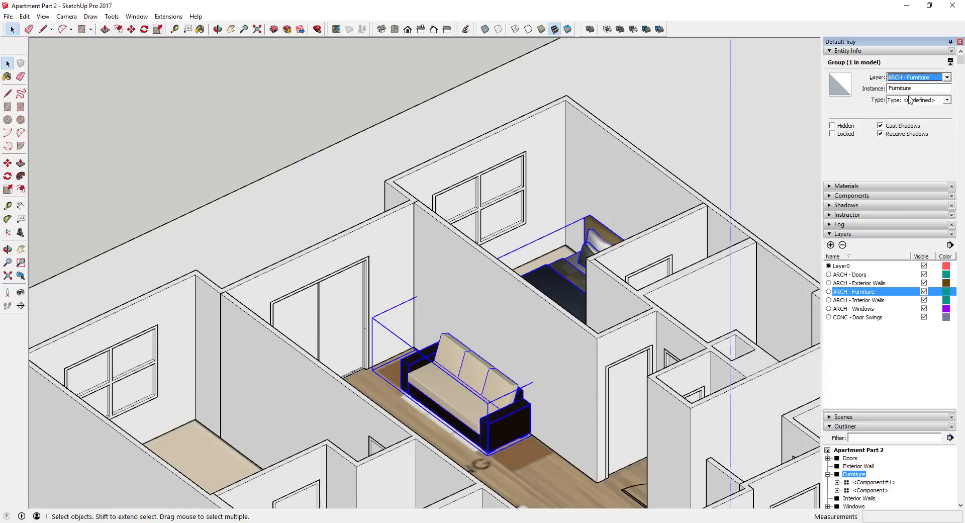
# Check the ARCH - Furniture layer by switching its visibility off and on, and collapse the Furniture group in the model hierarchy.
pyautogui.click(924, 291)
pyautogui.click(925, 292)
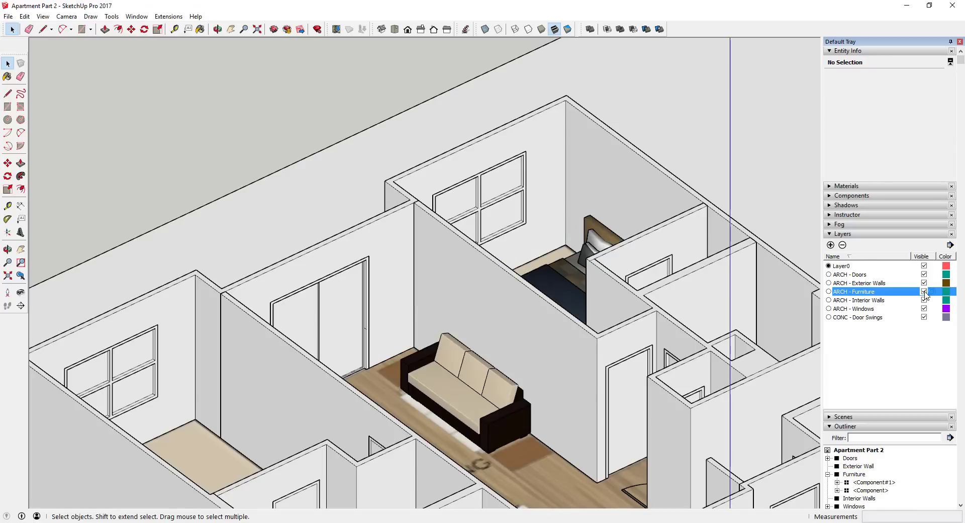
pyautogui.click(924, 292)
pyautogui.click(924, 291)
pyautogui.click(828, 474)
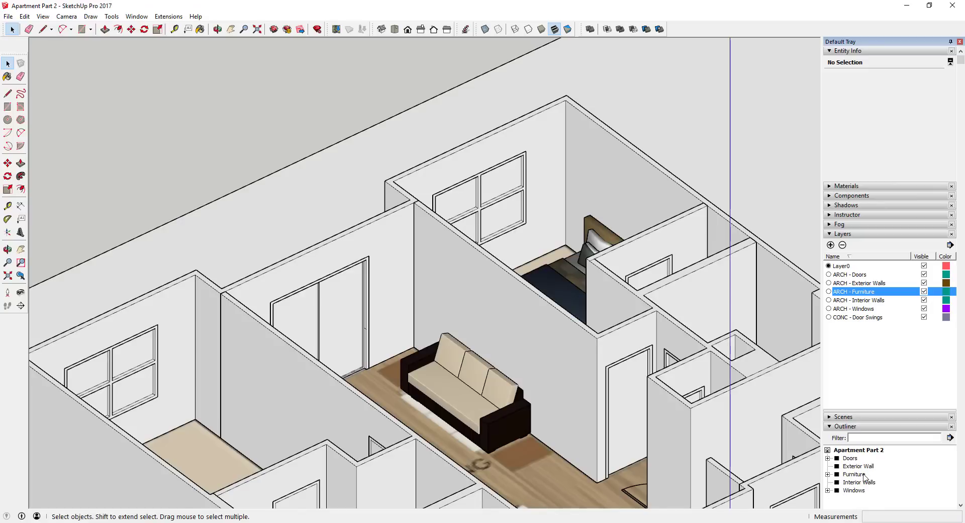
# Rename the bed component inside the Furniture group as "King Bed".
pyautogui.scroll(-3, 545, 357)
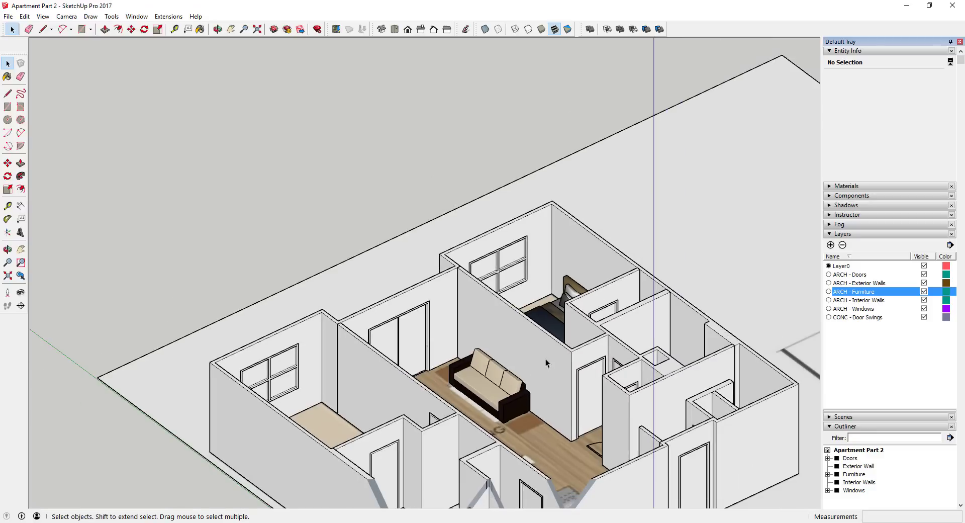
pyautogui.moveTo(545, 358); pyautogui.dragTo(551, 375, button='middle')
pyautogui.click(828, 474)
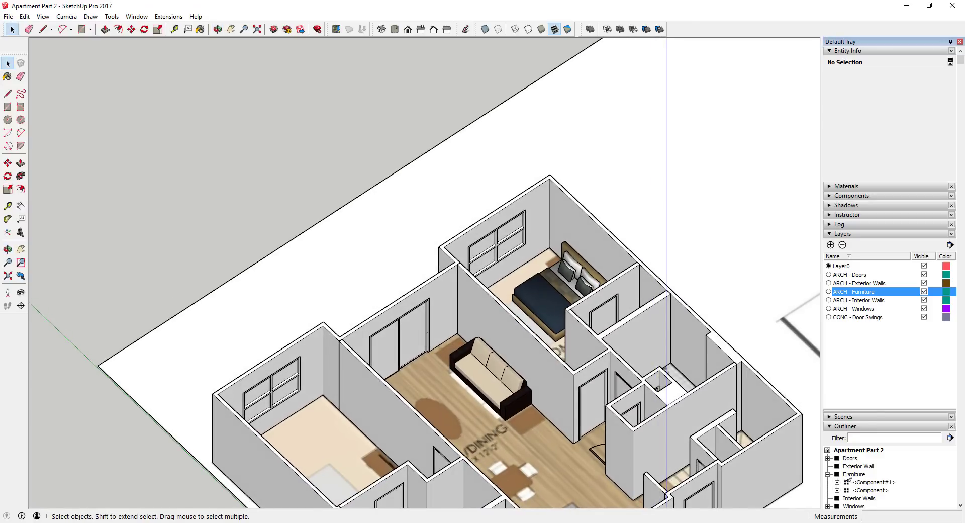
pyautogui.scroll(-1, 886, 417)
pyautogui.click(872, 424)
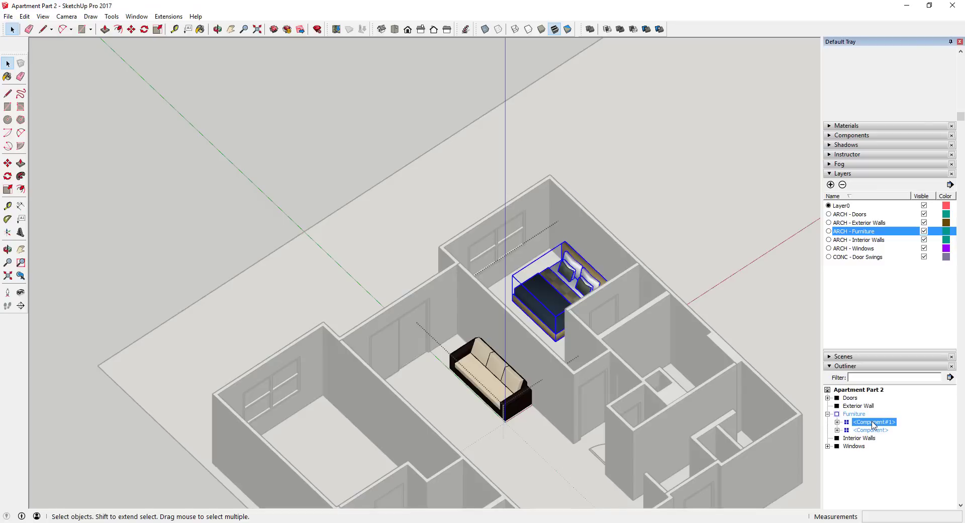
pyautogui.rightClick(872, 424)
pyautogui.click(887, 413)
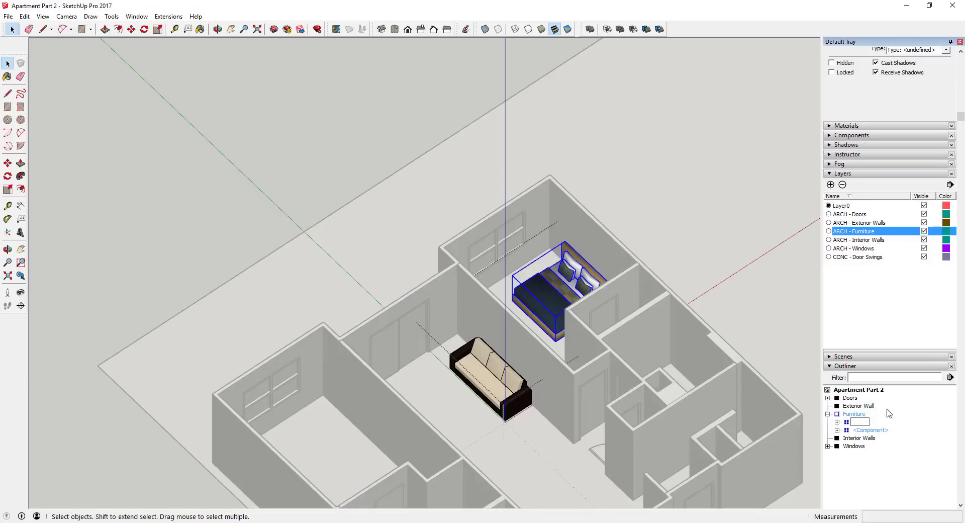
pyautogui.write('King Bed')
pyautogui.press('Return')
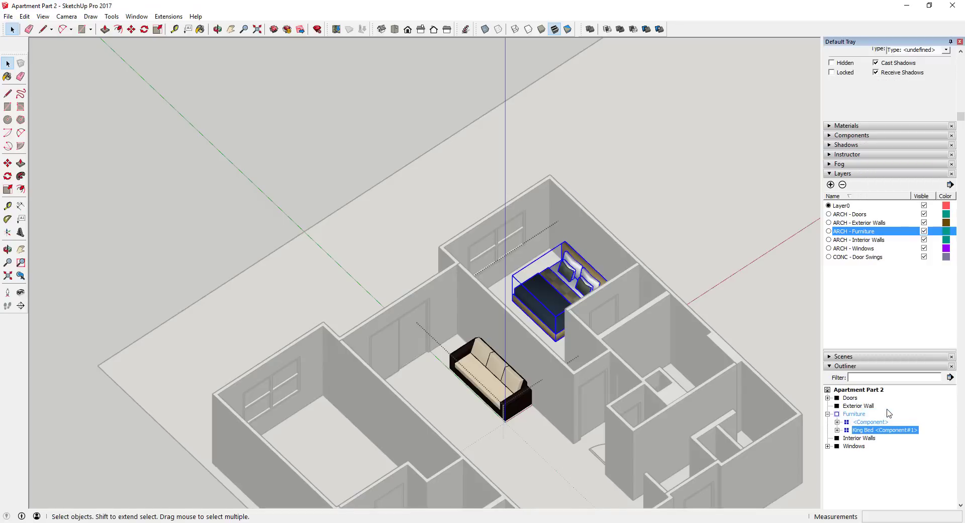
# Rename the couch component inside the Furniture group as "Living Room Couch" and leave the group's editing mode.
pyautogui.click(869, 423)
pyautogui.rightClick(870, 422)
pyautogui.click(877, 413)
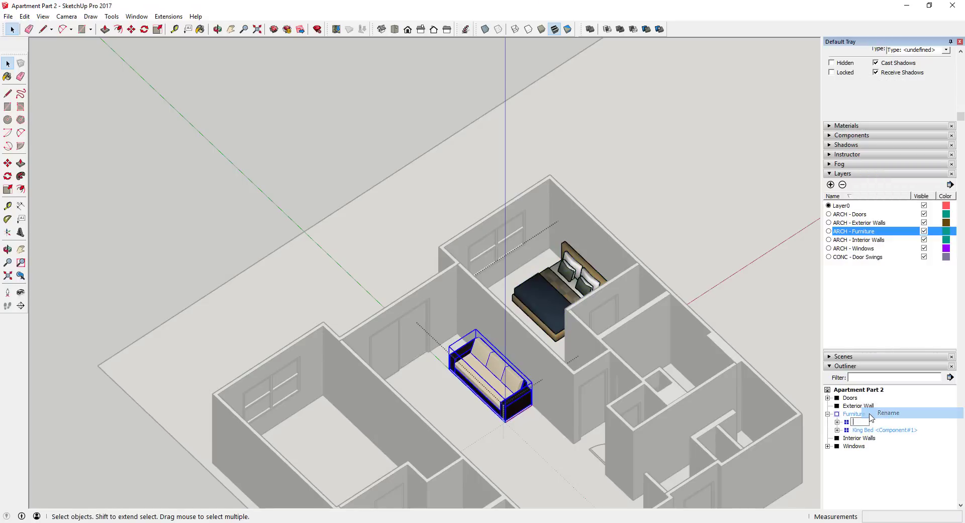
pyautogui.write('Living Room Sofa')
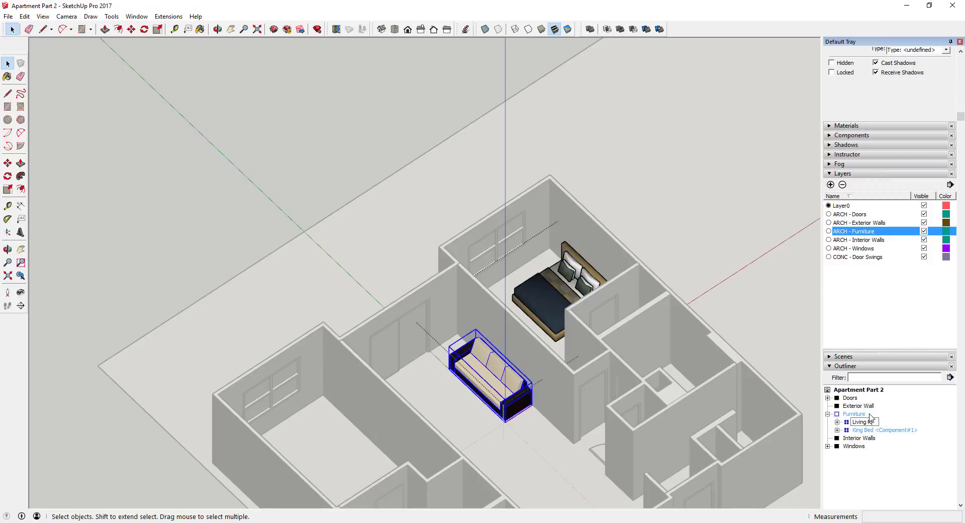
pyautogui.press('Return')
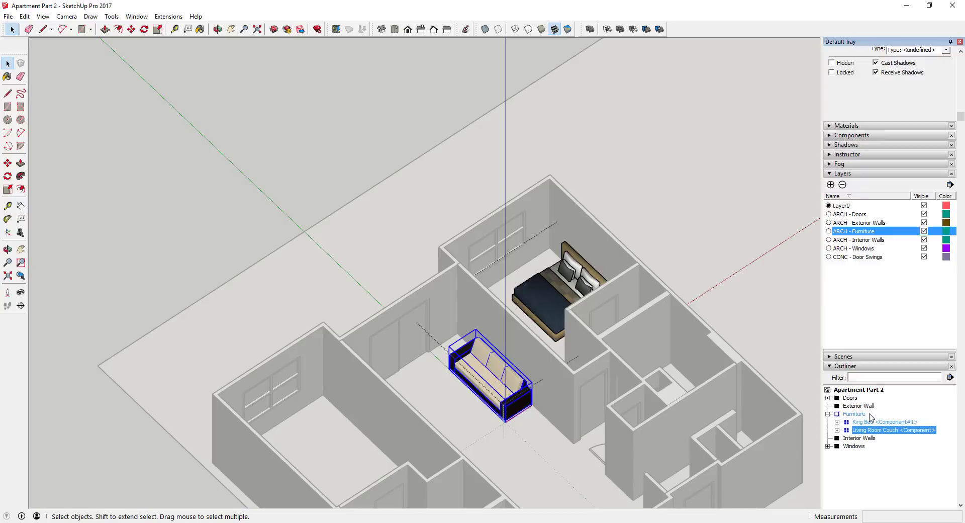
pyautogui.click(503, 428)
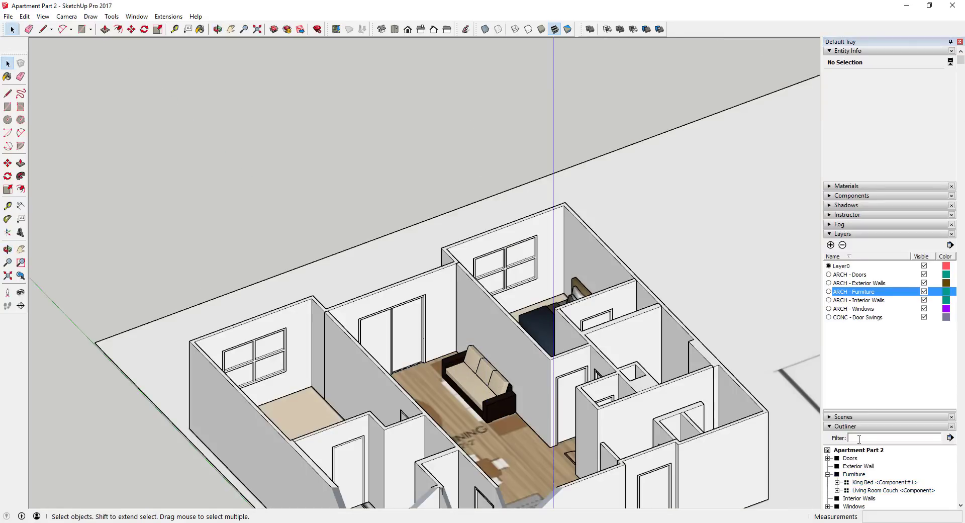
# Pick out the living room couch and the king bed in the model through their entries in the model hierarchy.
pyautogui.click(870, 431)
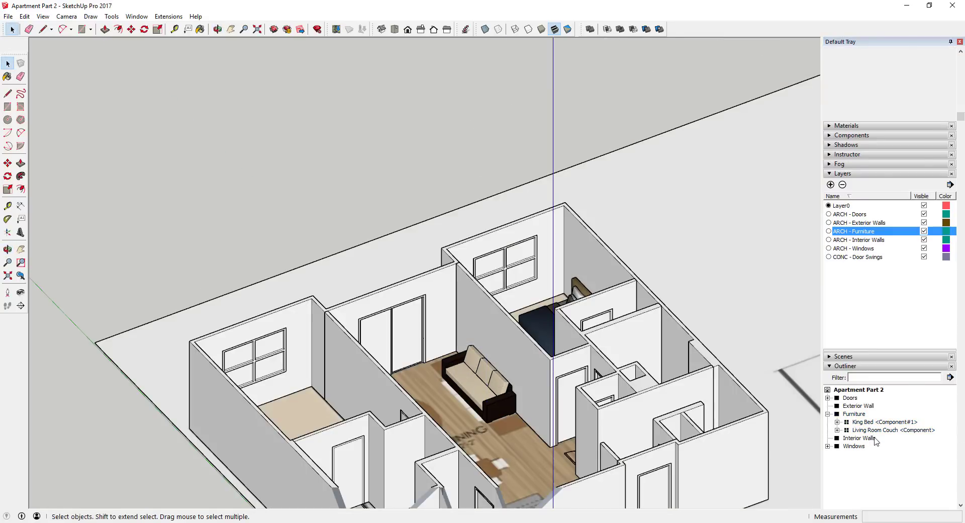
pyautogui.doubleClick(870, 431)
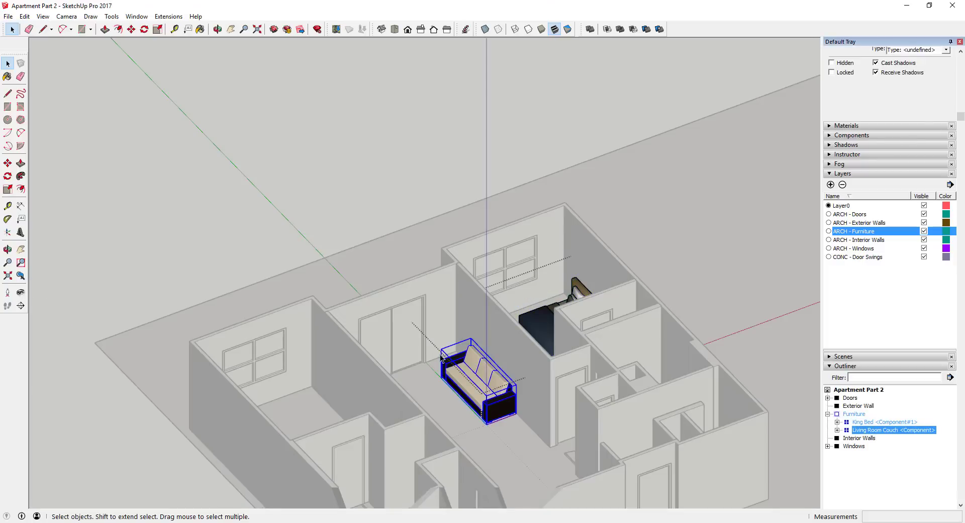
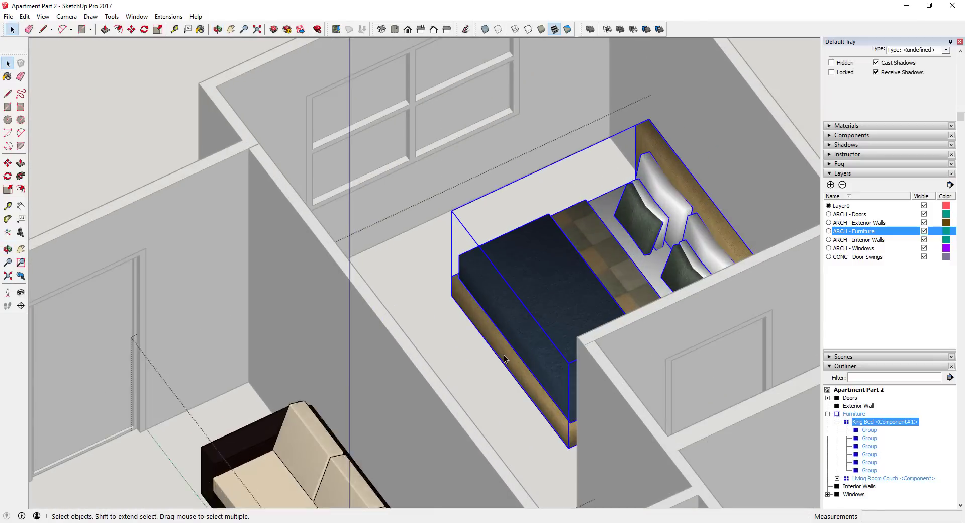
pyautogui.press('s')
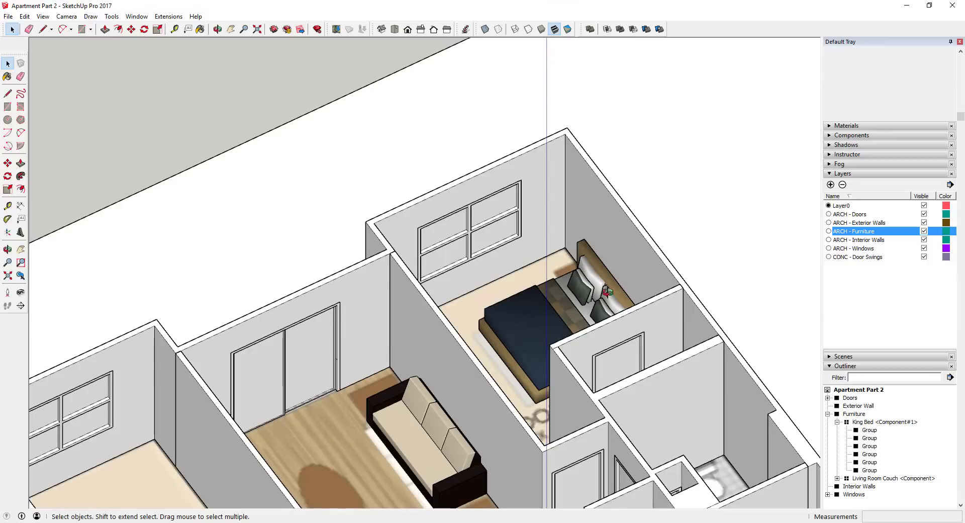
# Open the Furniture group to select the king bed inside it, leave the group and collapse the bed's hierarchy entry.
pyautogui.moveTo(608, 292); pyautogui.dragTo(553, 345, button='middle')
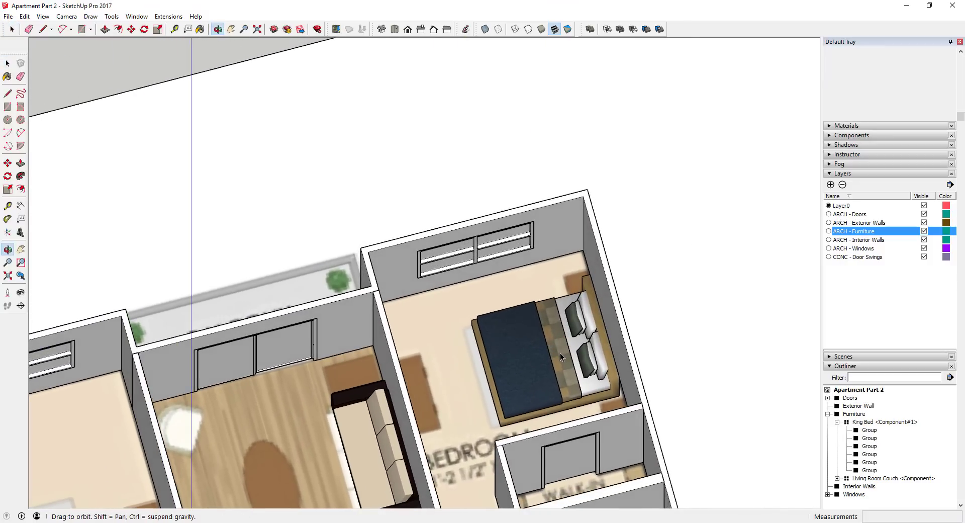
pyautogui.press('space')
pyautogui.click(542, 347)
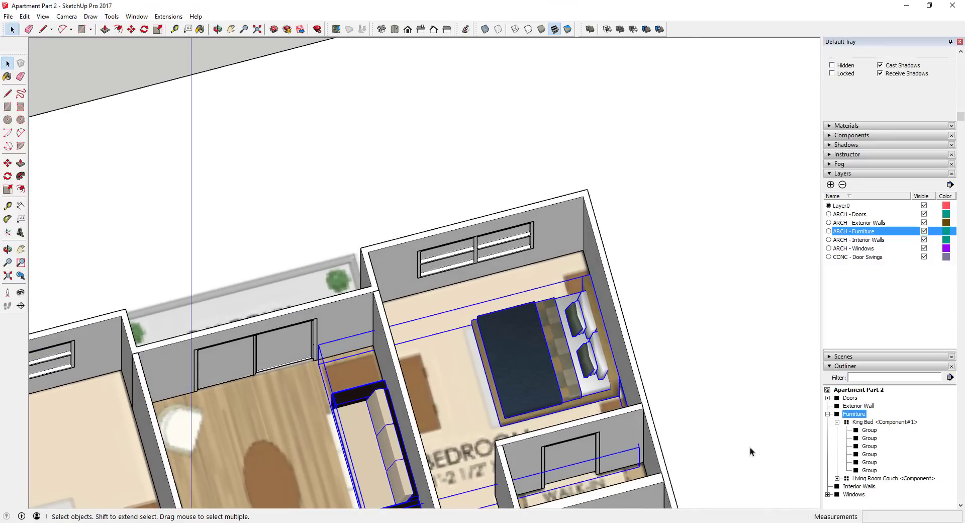
pyautogui.scroll(-4, 529, 372)
pyautogui.doubleClick(515, 334)
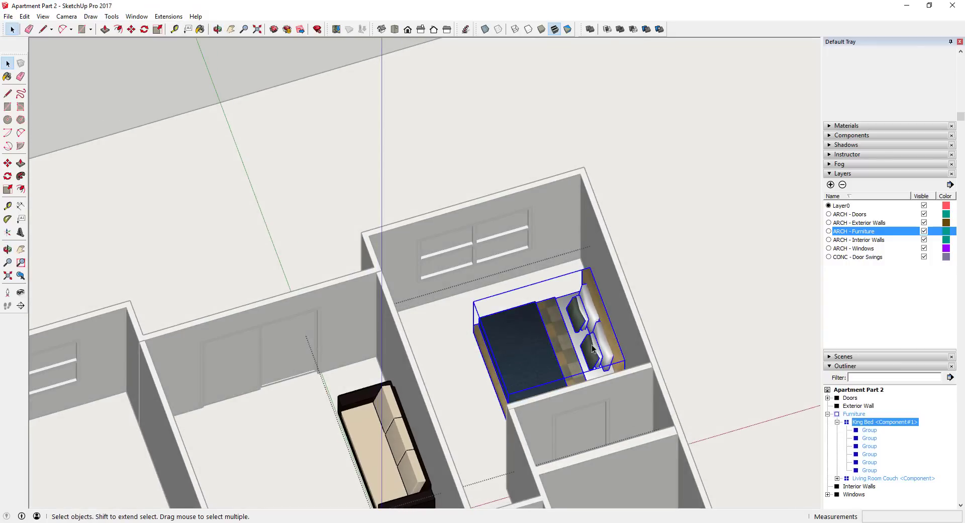
pyautogui.scroll(-3, 583, 346)
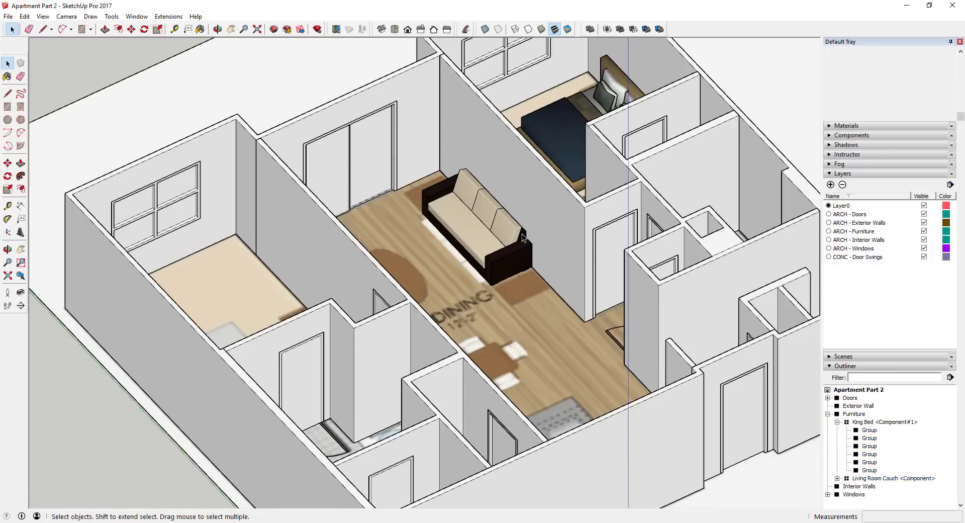
pyautogui.scroll(-3, 497, 219)
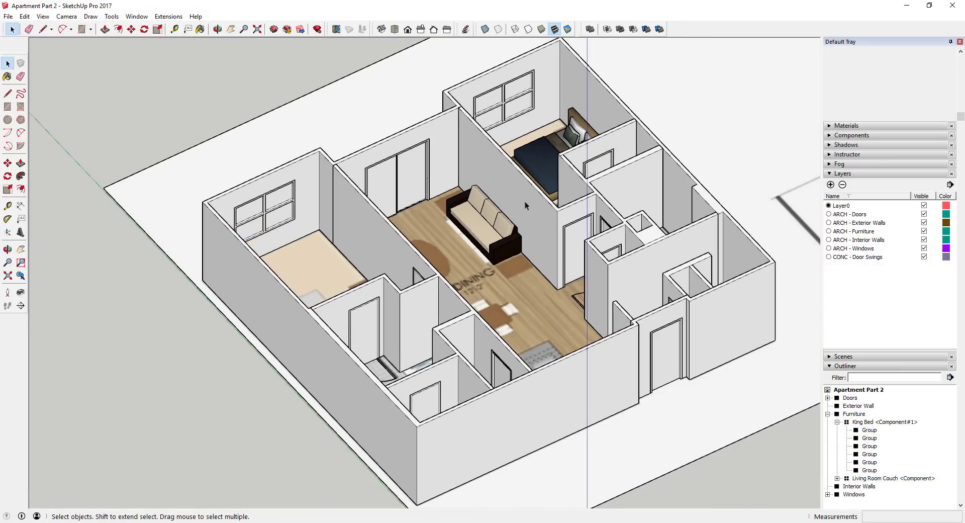
pyautogui.scroll(4, 537, 158)
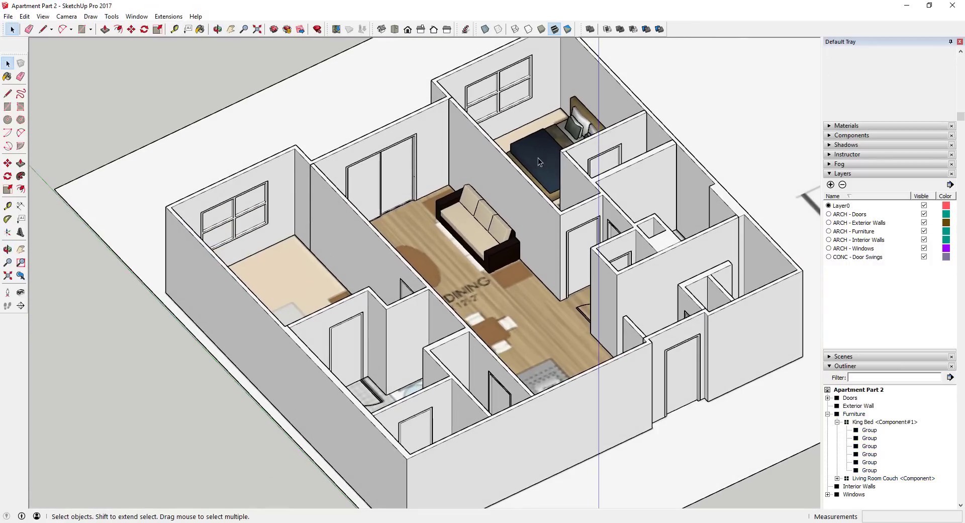
pyautogui.rightClick(883, 424)
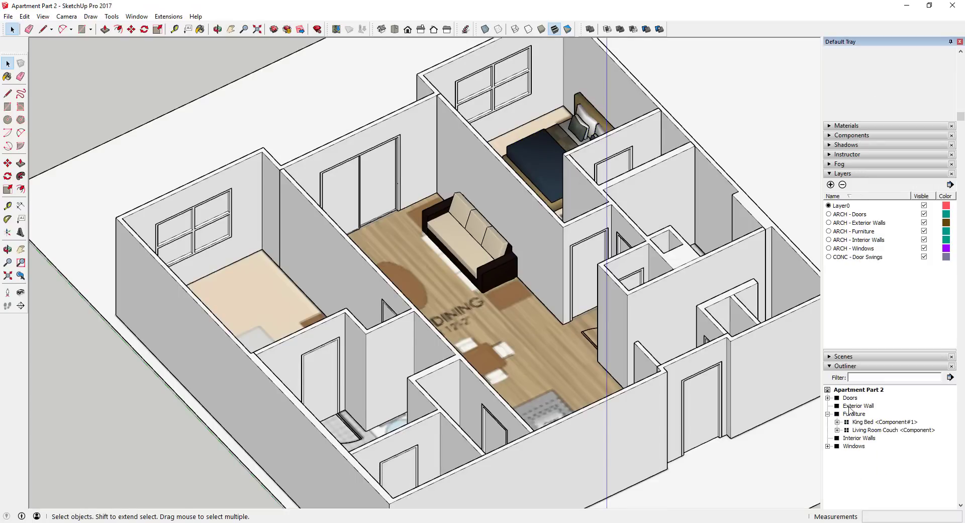
# Open the Furniture group for editing from the living room couch, inspect its contents and close it again.
pyautogui.click(459, 235)
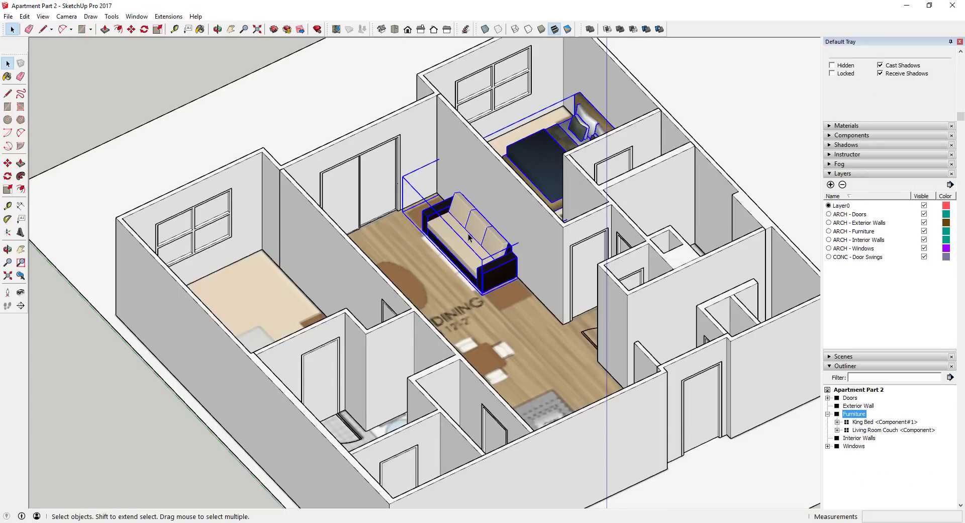
pyautogui.doubleClick(469, 236)
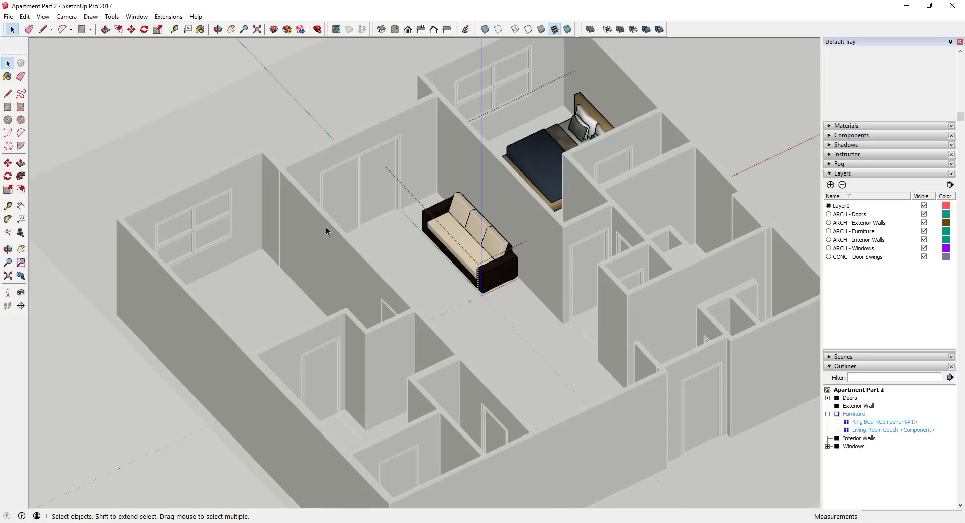
pyautogui.scroll(3, 490, 264)
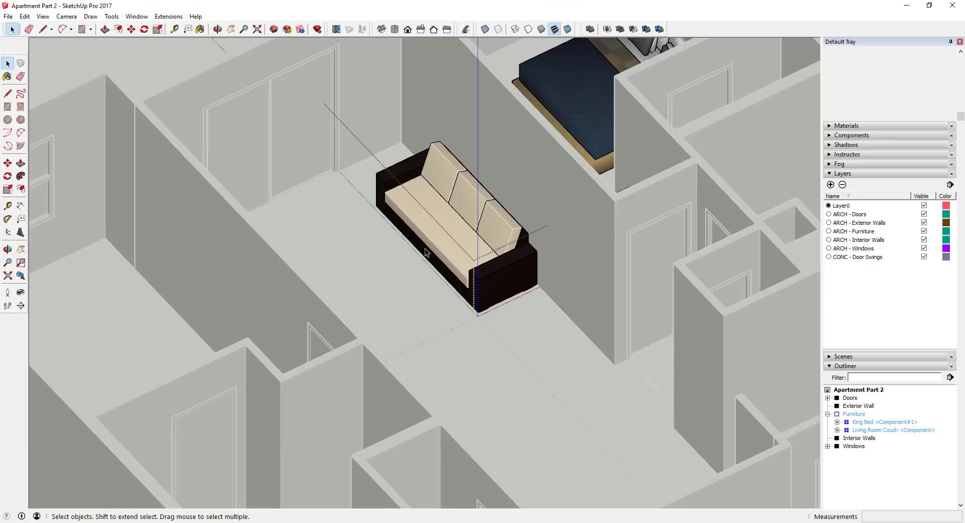
pyautogui.scroll(-5, 381, 229)
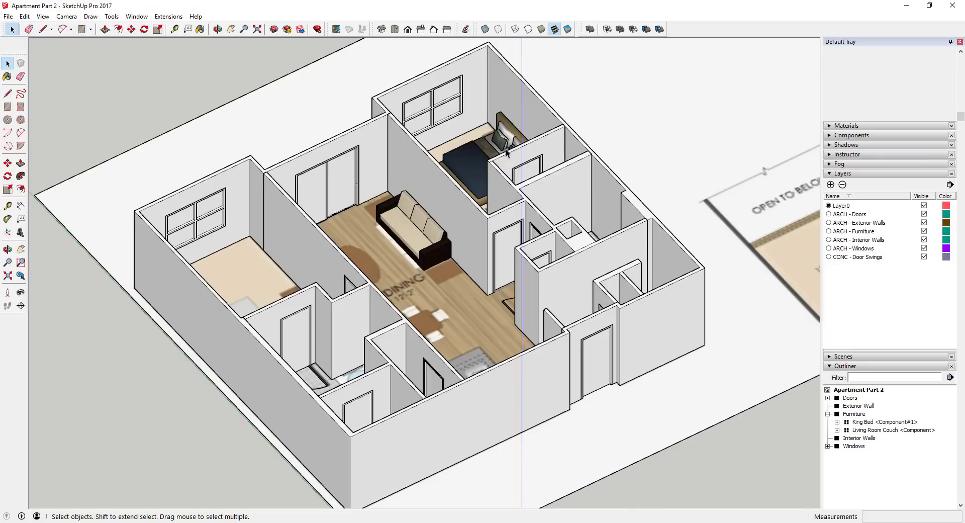
# Paste a copy of the king bed outside the Furniture group and move it about 19' 11" into the second bedroom.
pyautogui.scroll(4, 447, 183)
pyautogui.moveTo(497, 213); pyautogui.dragTo(491, 183, button='middle')
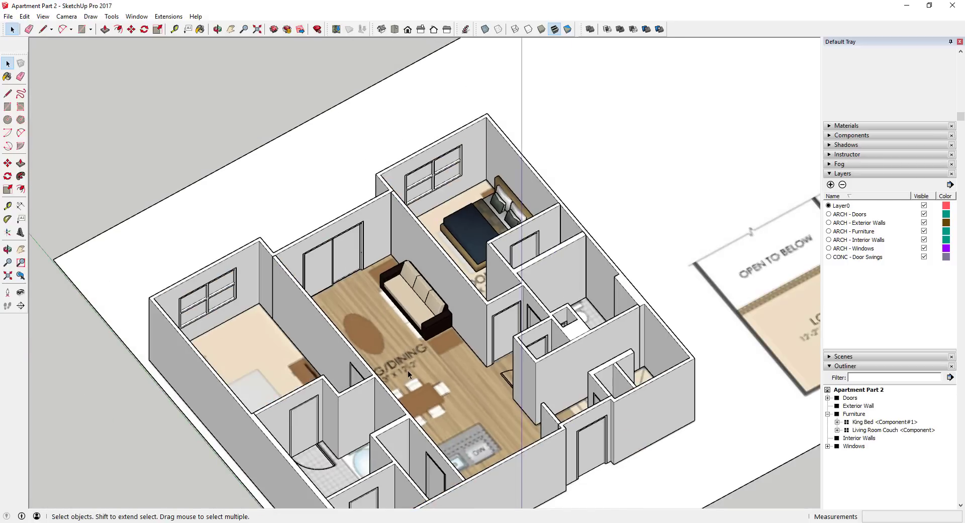
pyautogui.moveTo(408, 370); pyautogui.dragTo(372, 347, button='middle')
pyautogui.click(25, 17)
pyautogui.click(55, 86)
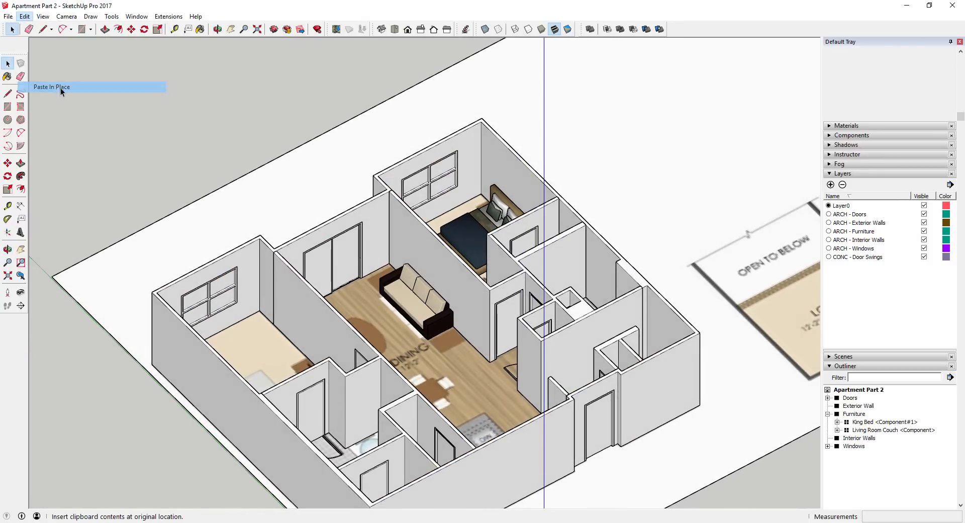
pyautogui.click(472, 231)
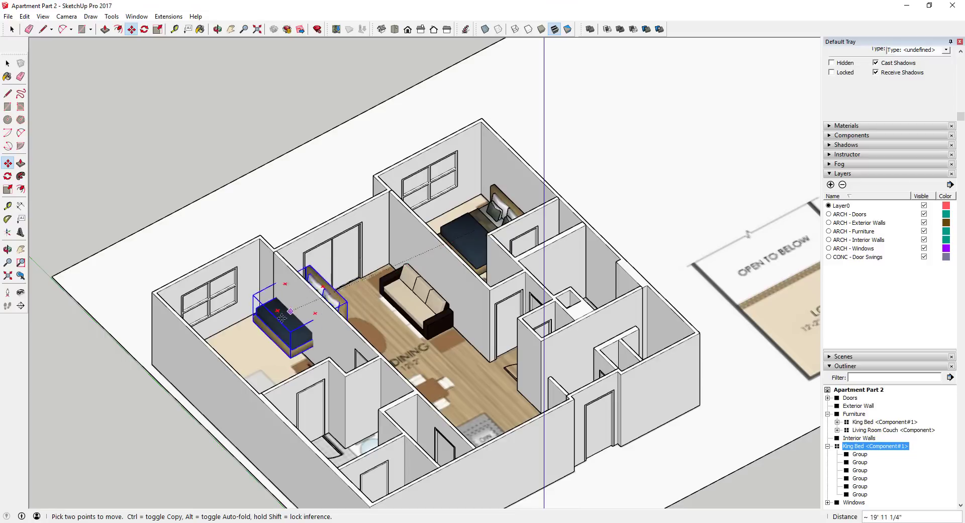
# Rotate the bed copy about 180 degrees so its headboard faces the exterior side wall of the second bedroom.
pyautogui.moveTo(351, 304); pyautogui.dragTo(254, 388, button='middle')
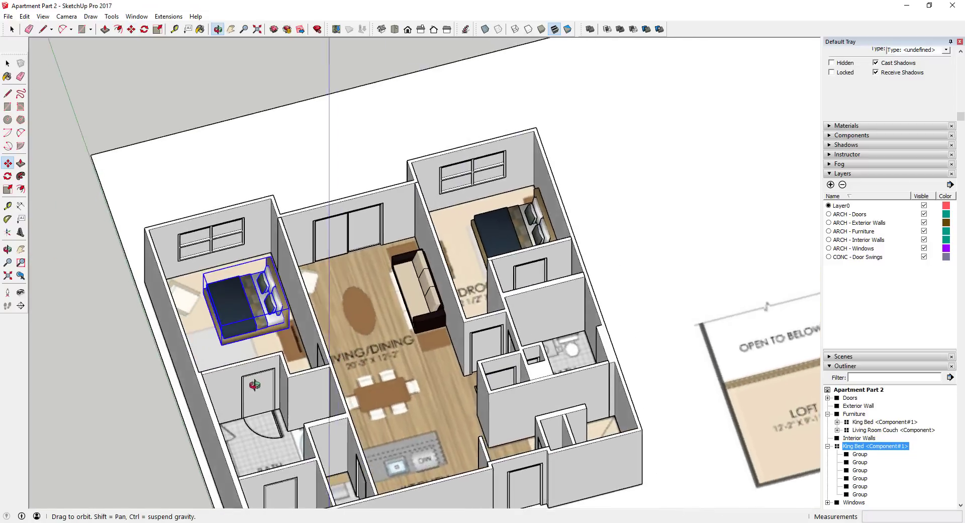
pyautogui.scroll(2, 241, 304)
pyautogui.moveTo(241, 305); pyautogui.dragTo(178, 314, button='middle')
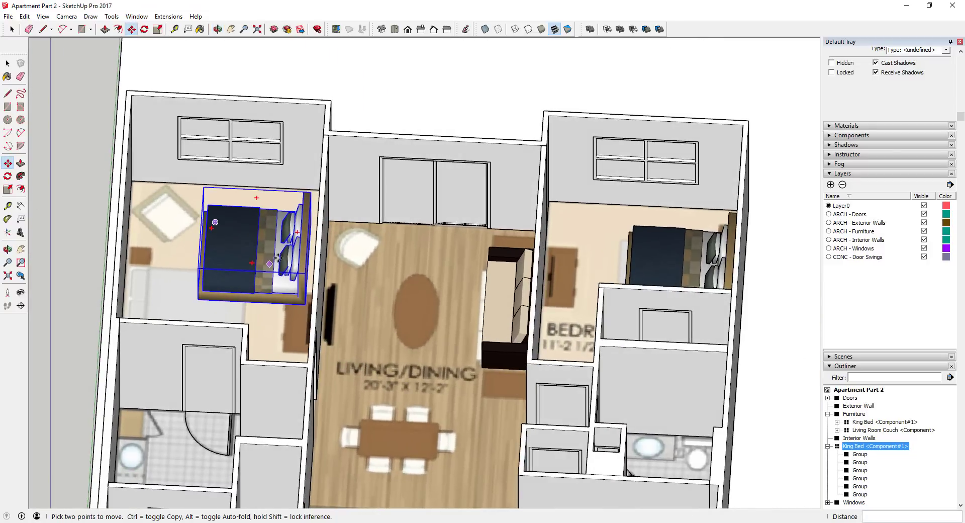
pyautogui.click(297, 234)
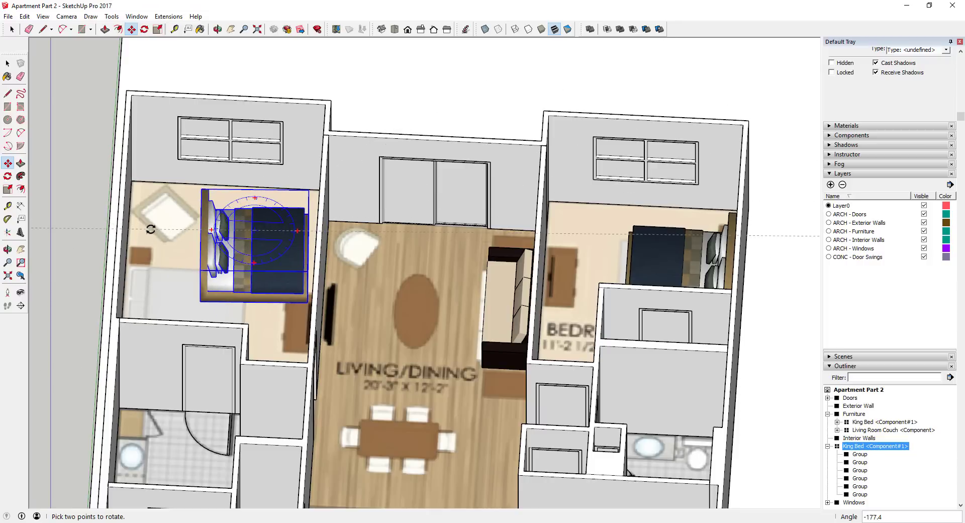
pyautogui.moveTo(156, 231); pyautogui.dragTo(31, 255, button='middle')
# Move the bed copy by its headboard corner onto the bed outline of the plan in the second bedroom.
pyautogui.scroll(4, 203, 310)
pyautogui.scroll(-3, 177, 212)
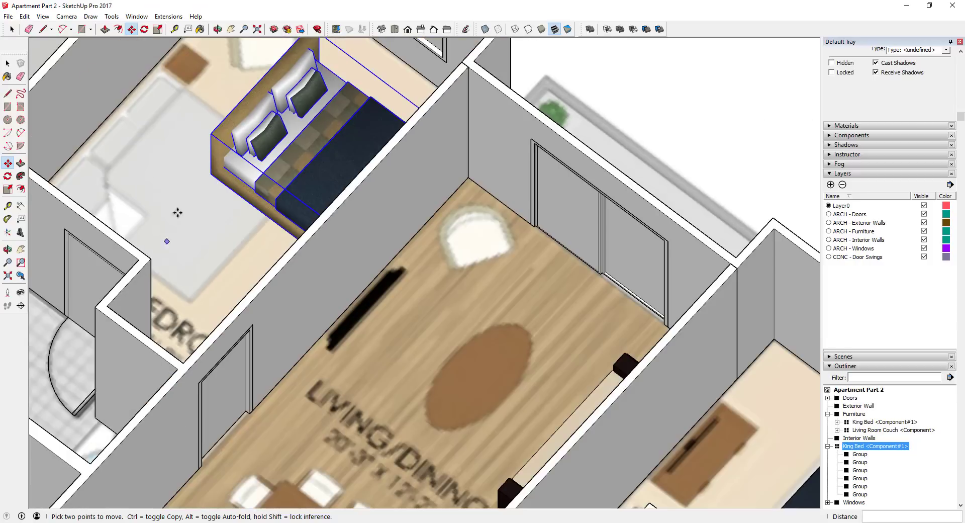
pyautogui.click(209, 177)
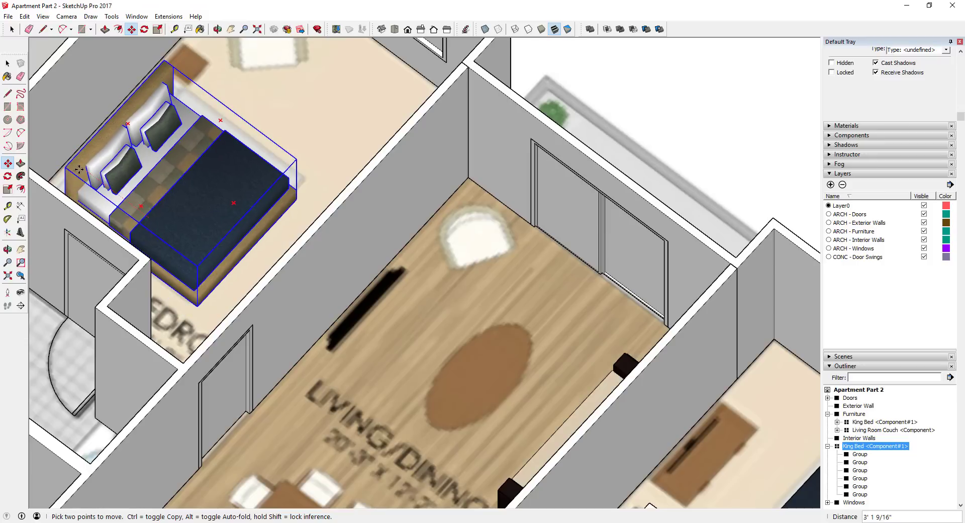
pyautogui.click(259, 173)
# Scale the bed copy horizontally from its outer foot corner to match the bed drawn on the plan.
pyautogui.press('s')
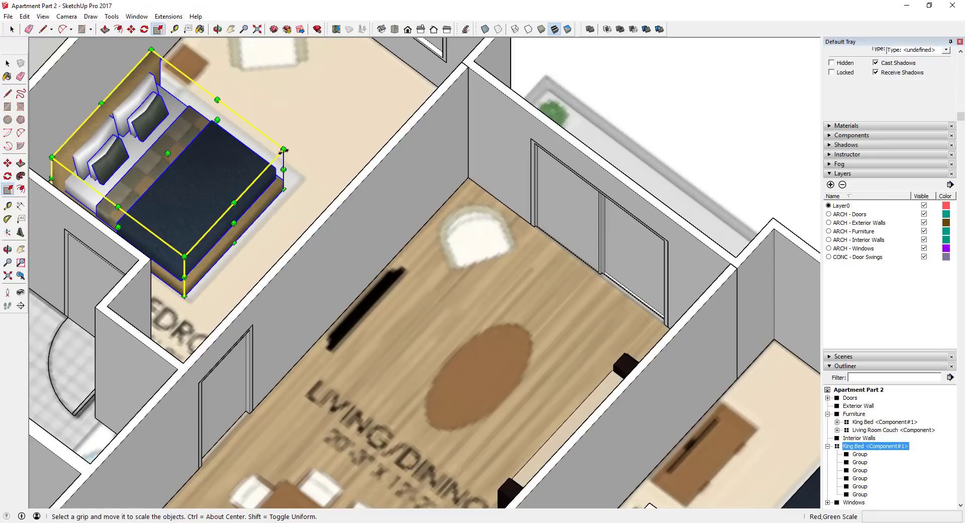
pyautogui.click(284, 151)
pyautogui.click(306, 144)
pyautogui.scroll(-1, 332, 149)
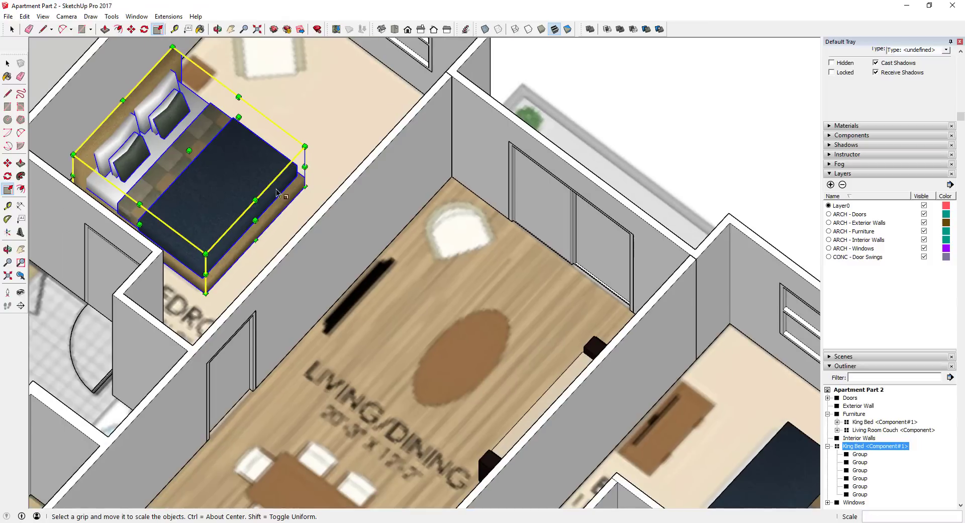
pyautogui.press('space')
# Nest the bed copy in the Furniture group through the model hierarchy and check it by toggling the ARCH - Furniture layer's visibility.
pyautogui.moveTo(322, 149); pyautogui.dragTo(418, 146, button='middle')
pyautogui.scroll(-2, 417, 151)
pyautogui.scroll(3, 241, 263)
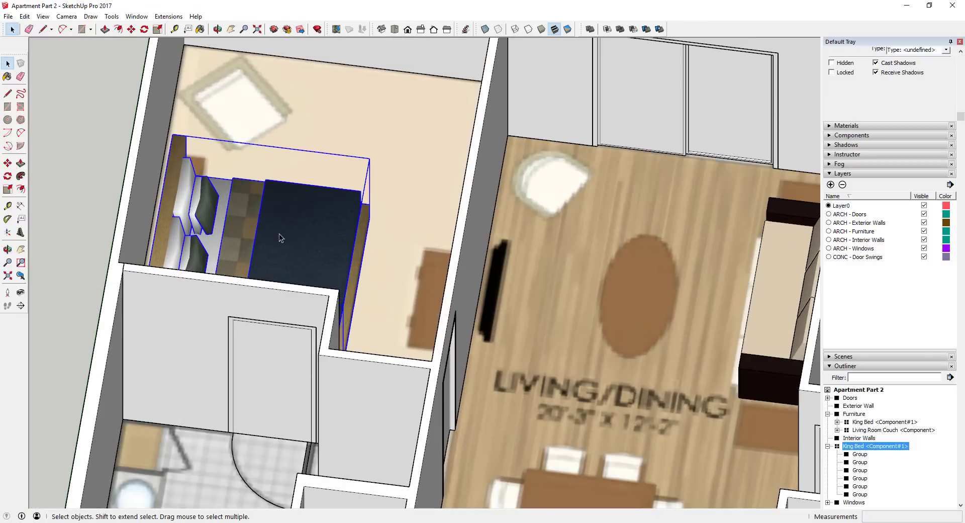
pyautogui.scroll(2, 363, 217)
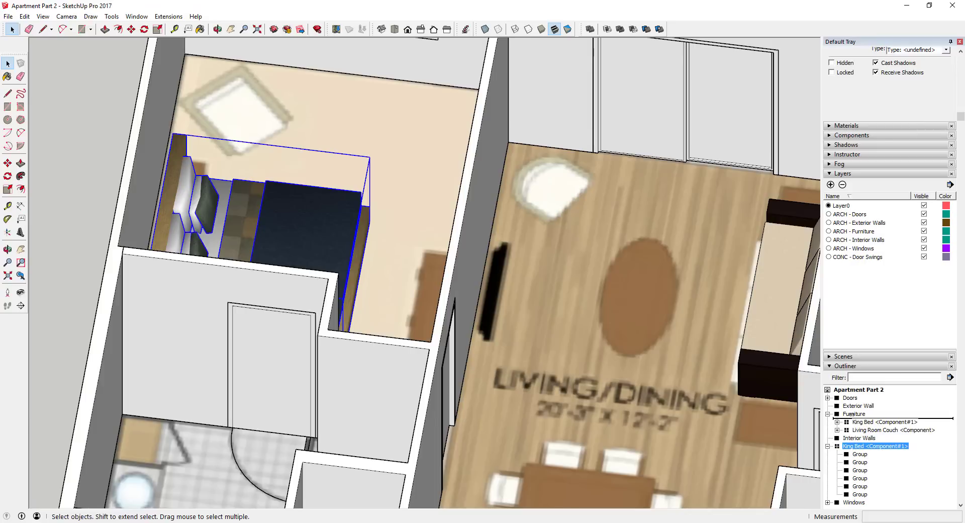
pyautogui.click(924, 231)
pyautogui.click(924, 231)
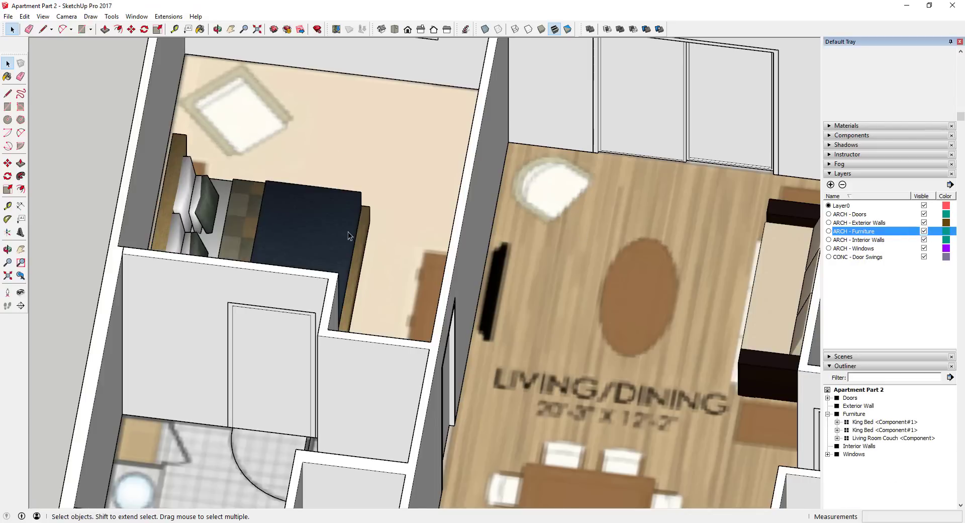
# Examine the furniture placed in both bedrooms and the living area from several angles against the plan.
pyautogui.moveTo(348, 231); pyautogui.dragTo(189, 223, button='middle')
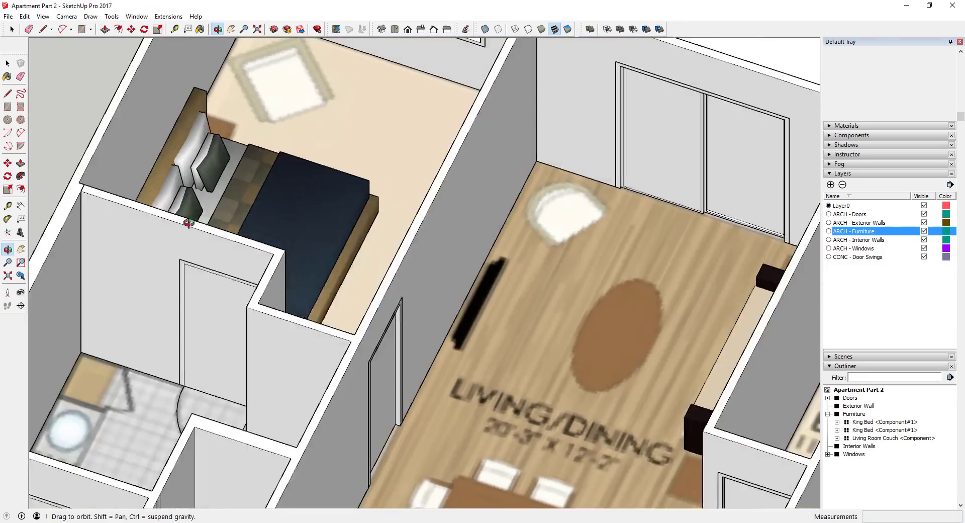
pyautogui.scroll(-3, 206, 204)
pyautogui.scroll(-2, 416, 195)
pyautogui.scroll(3, 415, 302)
pyautogui.scroll(-3, 342, 289)
pyautogui.moveTo(341, 290); pyautogui.dragTo(420, 296, button='middle')
pyautogui.scroll(2, 420, 295)
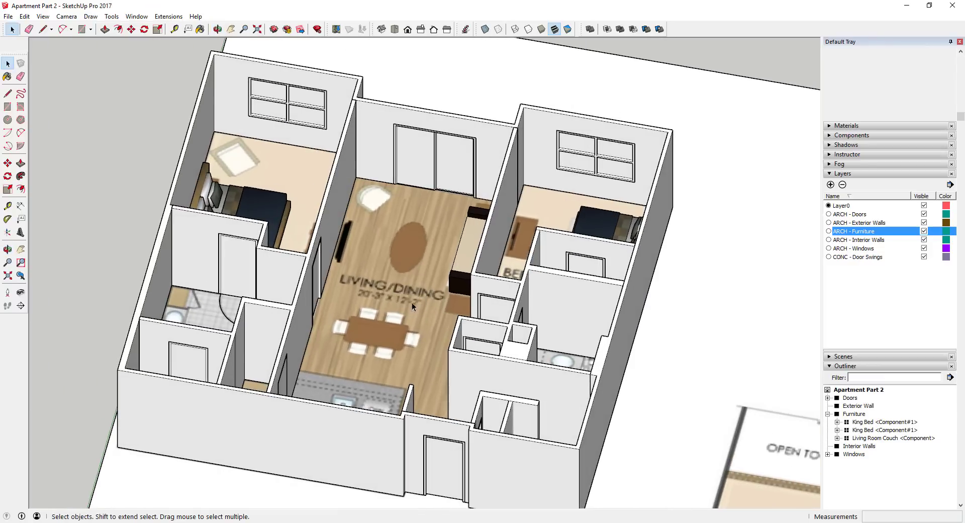
pyautogui.scroll(-1, 382, 286)
pyautogui.scroll(-3, 405, 272)
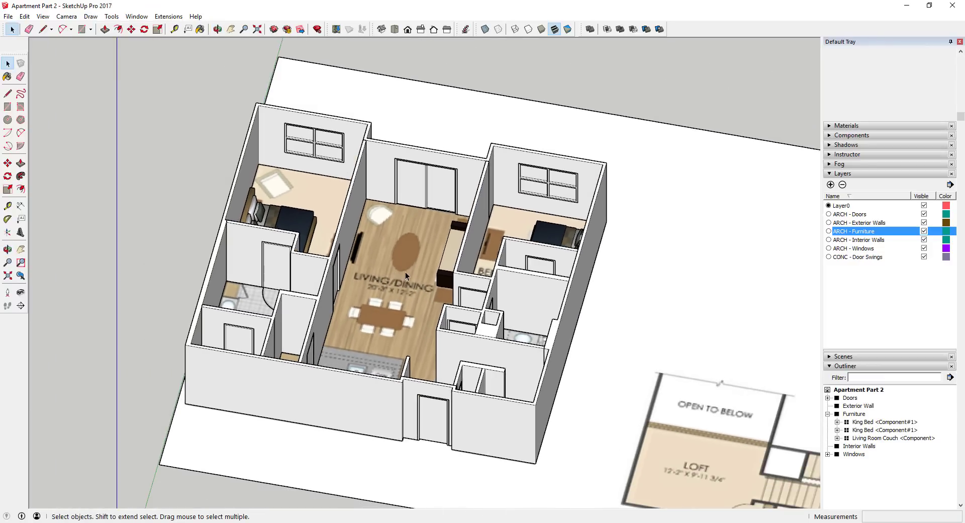
pyautogui.moveTo(405, 271); pyautogui.dragTo(425, 256, button='middle')
pyautogui.scroll(3, 361, 230)
pyautogui.scroll(-2, 412, 227)
pyautogui.scroll(3, 386, 363)
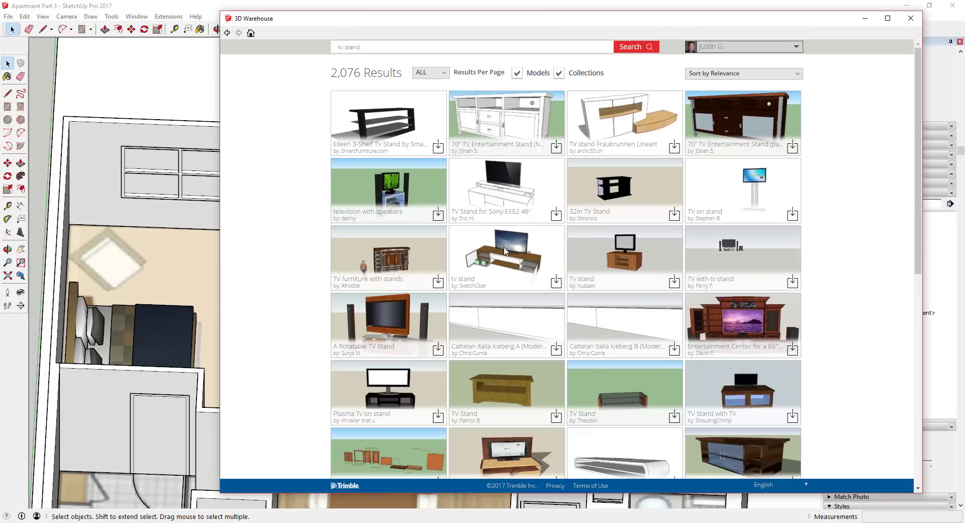
# Choose a wooden stand with a television from the tv stand search results, load it into the model, and place it beside the bed.
pyautogui.click(505, 251)
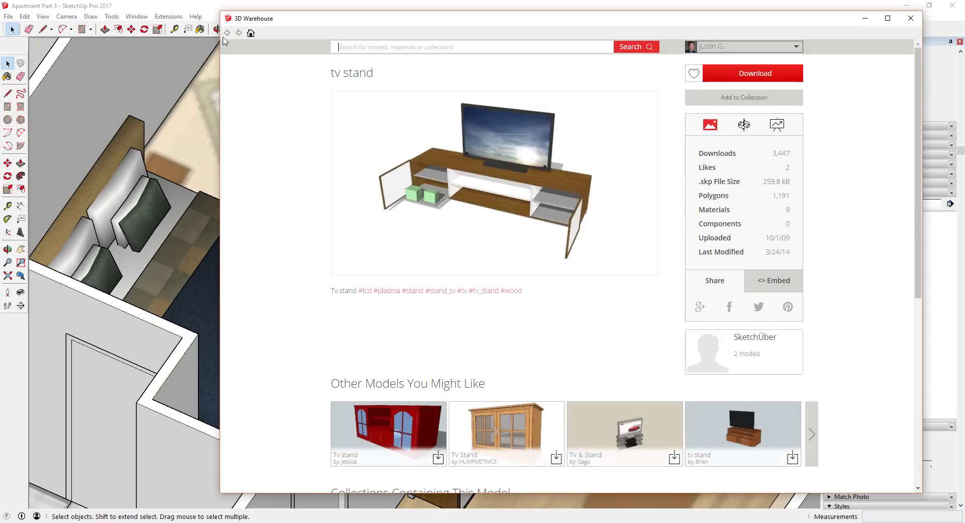
pyautogui.scroll(-3, 674, 308)
pyautogui.click(673, 307)
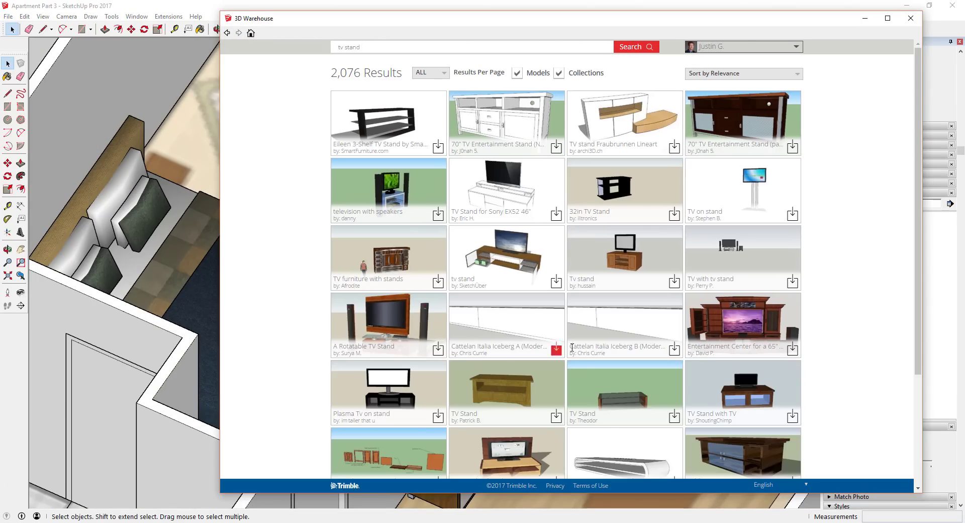
pyautogui.scroll(-8, 573, 347)
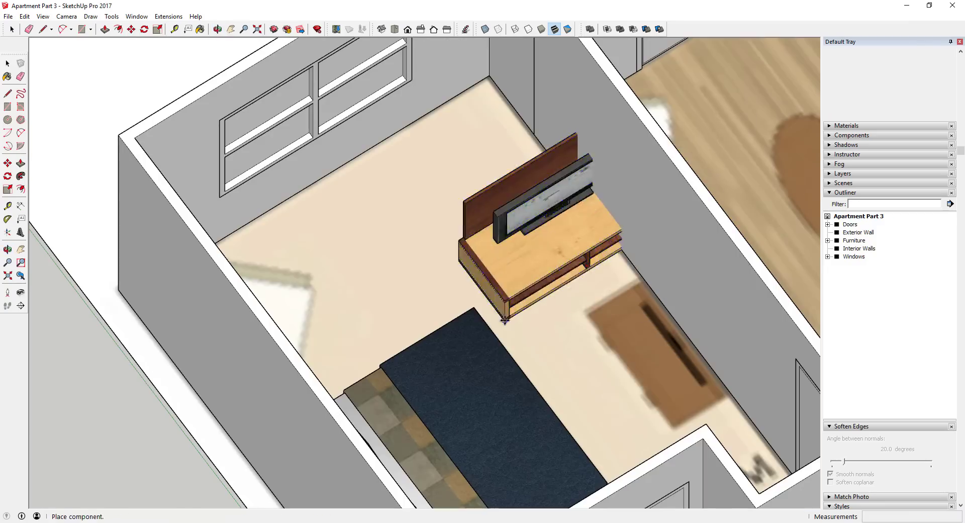
pyautogui.click(505, 320)
# Position the TV stand along the wall facing the bed and open the component to adjust its front edge.
pyautogui.click(518, 122)
pyautogui.doubleClick(565, 201)
pyautogui.press('e')
pyautogui.click(670, 269)
pyautogui.moveTo(566, 201)
pyautogui.mouseDown(button='middle')
pyautogui.moveTo(643, 251)
pyautogui.moveTo(588, 291)
pyautogui.mouseUp(button='middle')
pyautogui.press('m')
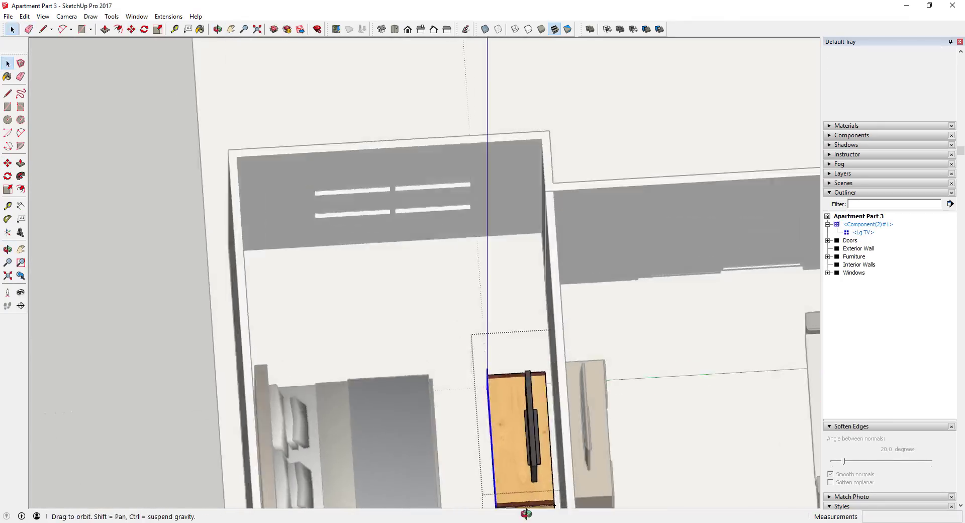
pyautogui.scroll(2, 503, 427)
pyautogui.scroll(-1, 478, 449)
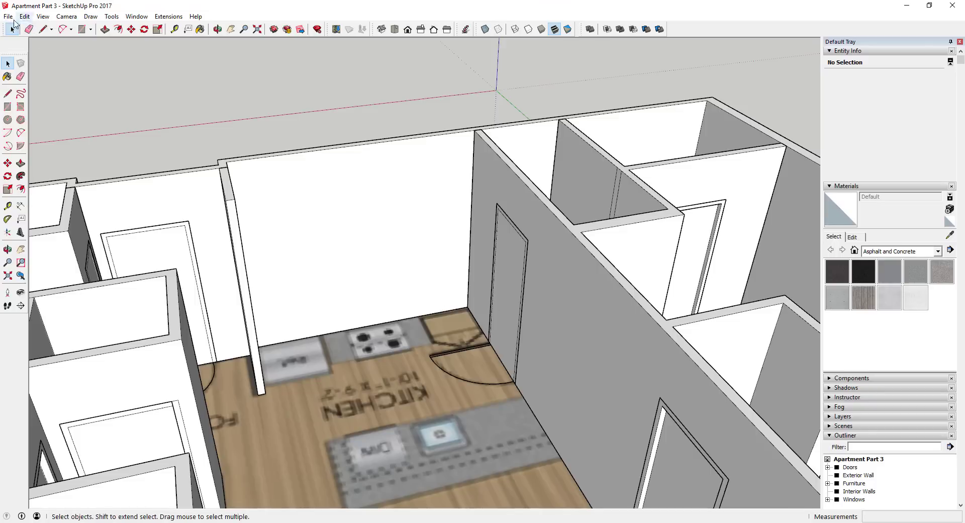
# Open the 3D Warehouse and examine the Medallion Cabinetry collections for kitchen cabinets.
pyautogui.click(8, 17)
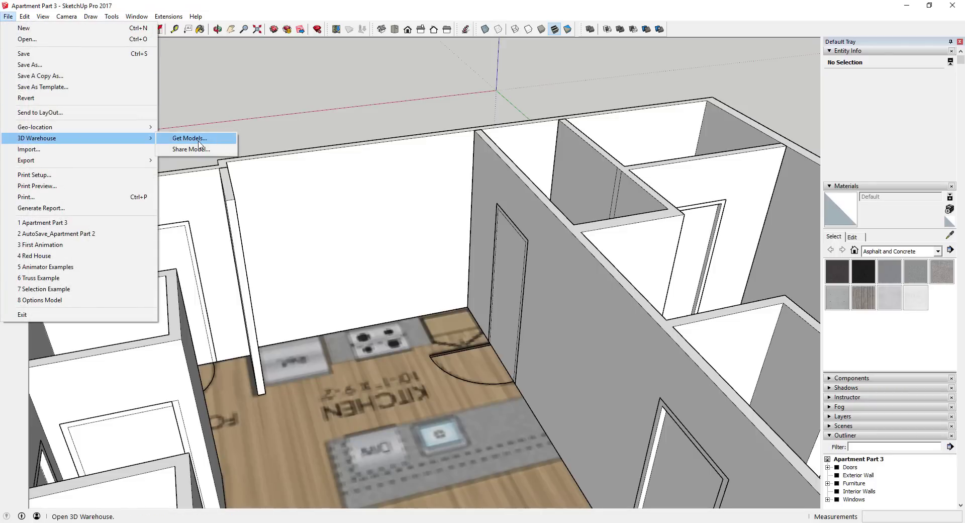
pyautogui.click(199, 143)
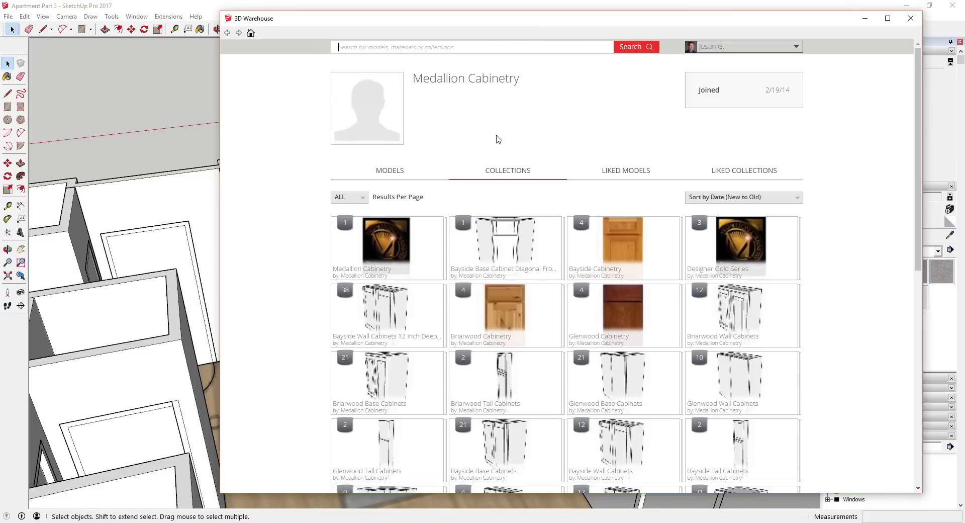
pyautogui.scroll(-5, 428, 132)
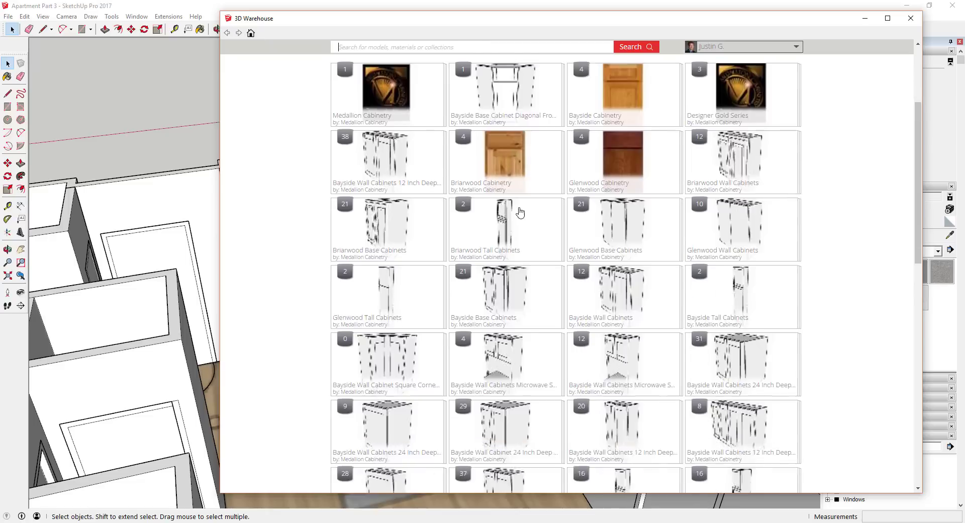
pyautogui.scroll(5, 429, 131)
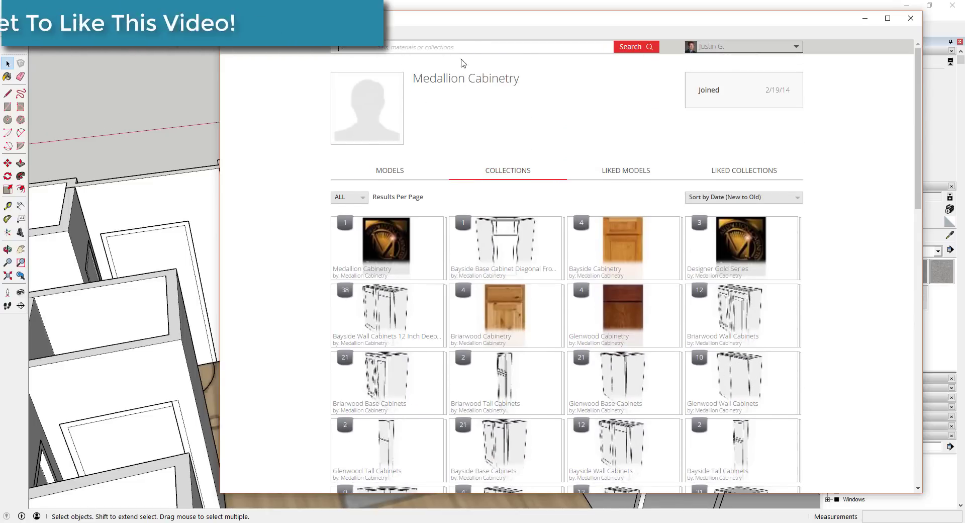
pyautogui.scroll(-2, 573, 191)
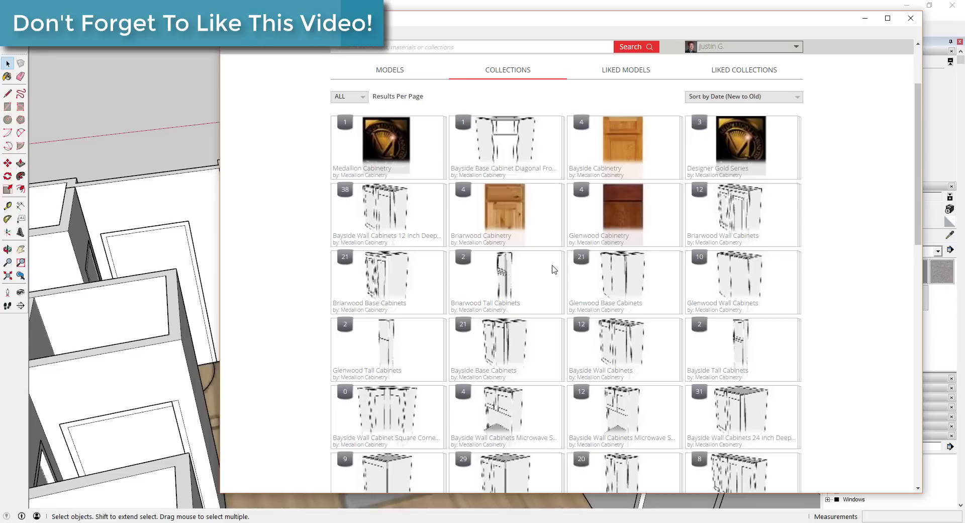
# Open the 24 inch deep set of the Briarwood Tall Cabinets collection and pick the 24UCS2496 cabinet with shelves and one door.
pyautogui.click(473, 294)
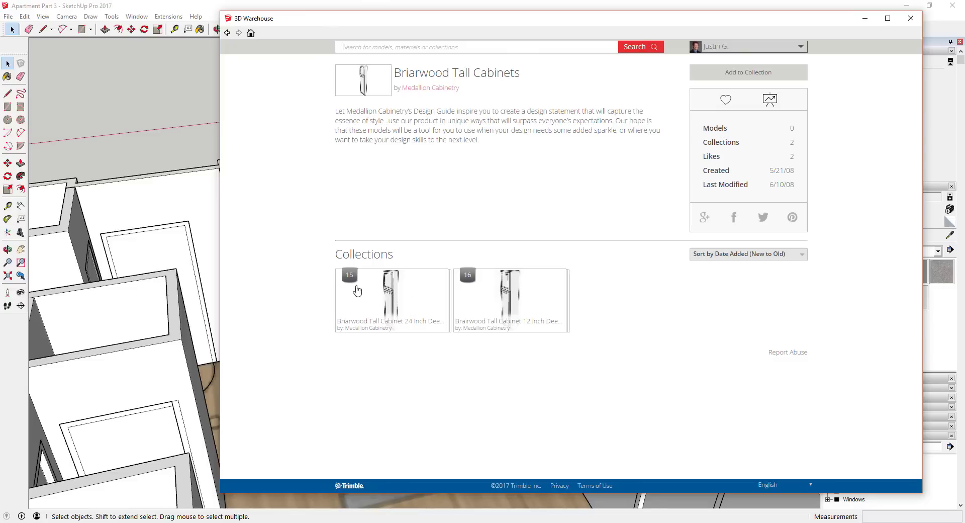
pyautogui.click(392, 301)
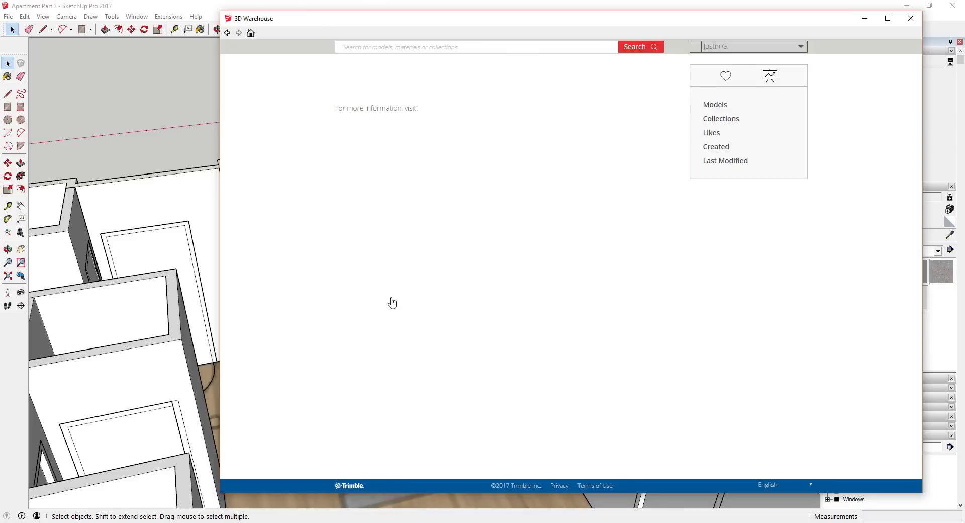
pyautogui.scroll(-2, 317, 215)
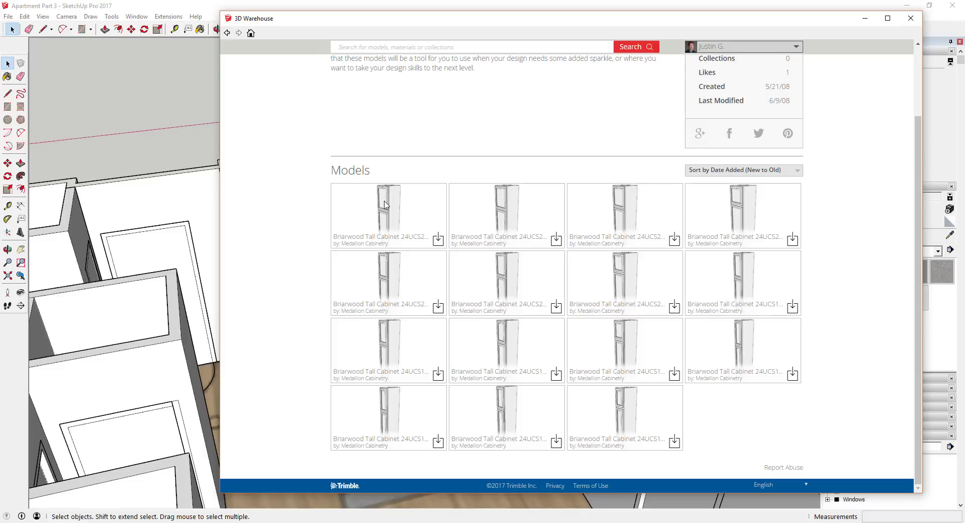
pyautogui.click(526, 268)
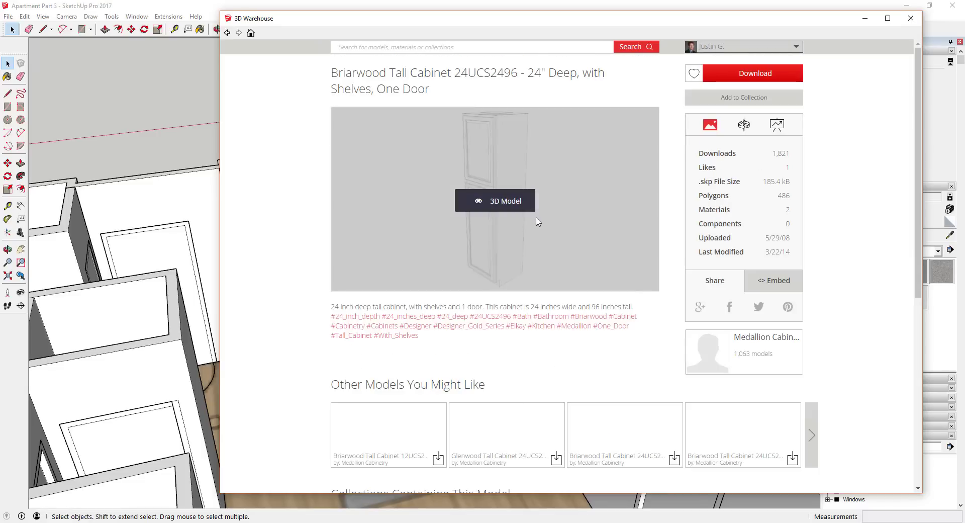
# Load the Briarwood Tall Cabinet directly into the model, place it in the kitchen corner, and rotate it so its doors face the room.
pyautogui.moveTo(494, 269)
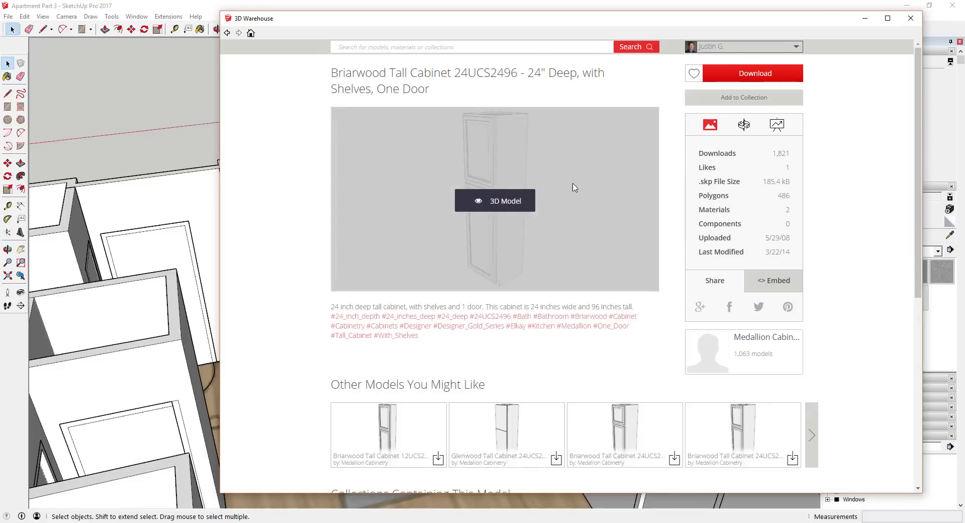
pyautogui.click(737, 78)
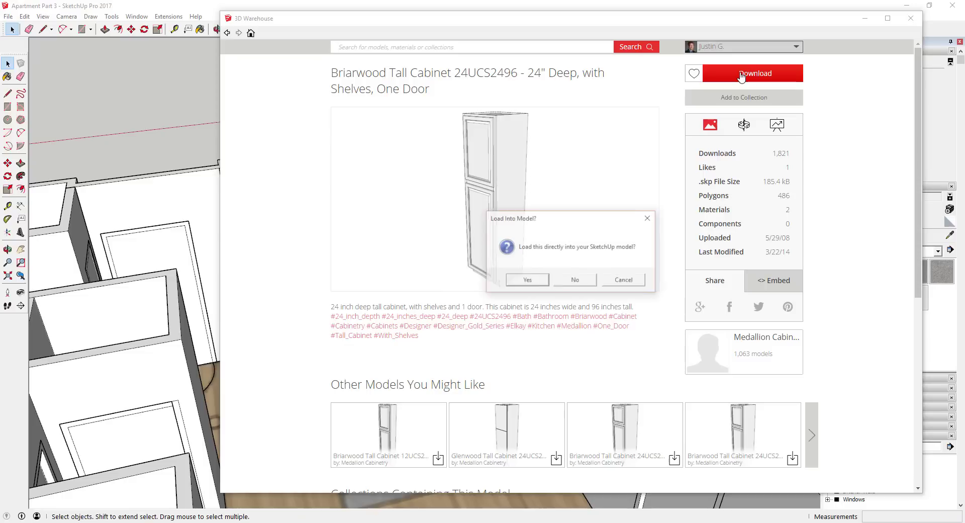
pyautogui.click(526, 281)
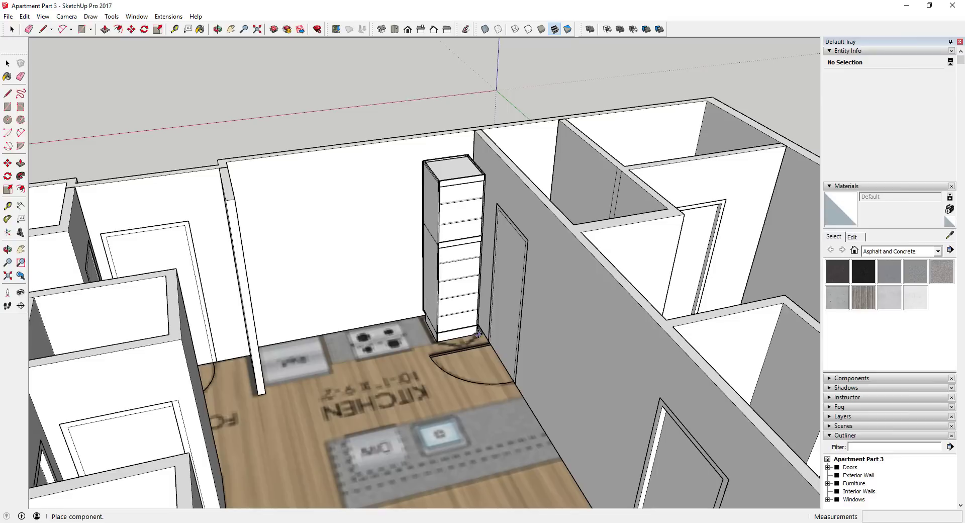
pyautogui.click(474, 334)
pyautogui.scroll(5, 460, 158)
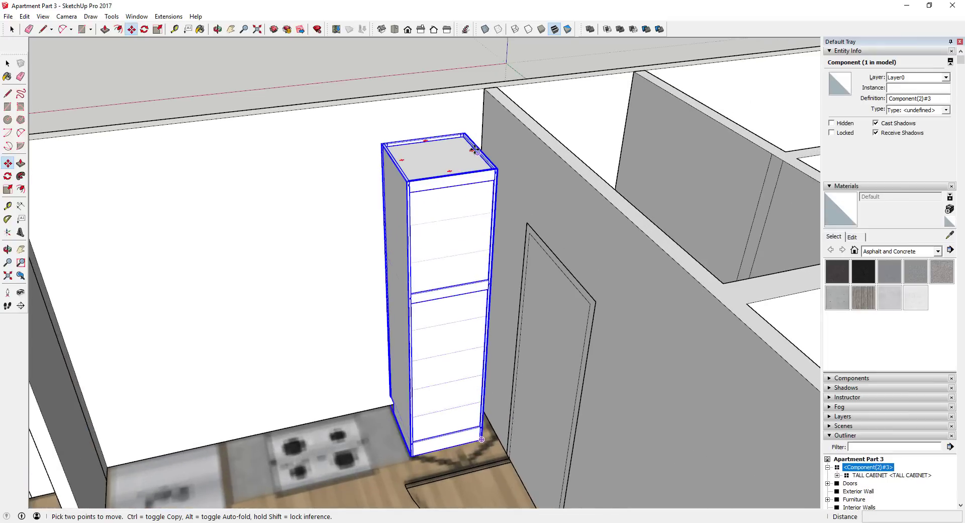
pyautogui.click(472, 149)
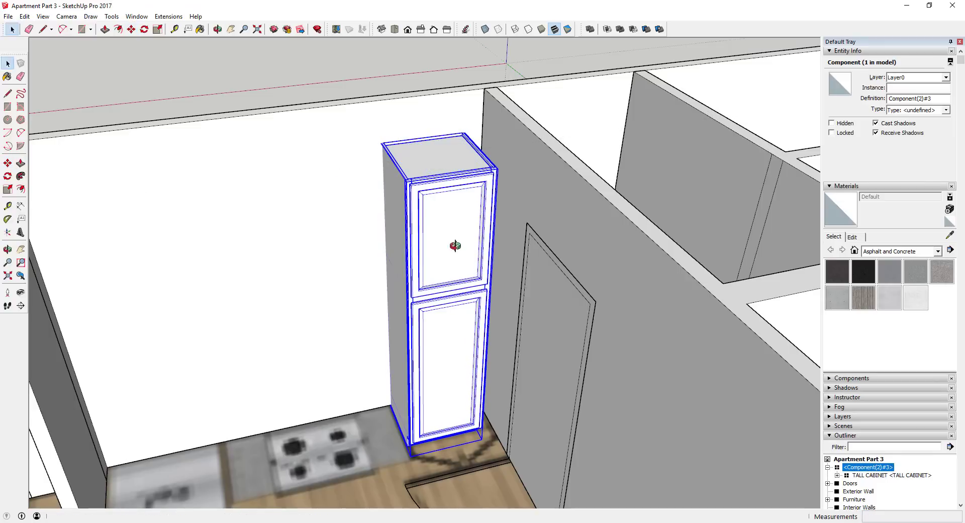
# Open the nested tall cabinet component and hide its upper door to expose the shelves.
pyautogui.moveTo(455, 245); pyautogui.dragTo(475, 213, button='middle')
pyautogui.doubleClick(475, 213)
pyautogui.rightClick(470, 210)
pyautogui.click(466, 204)
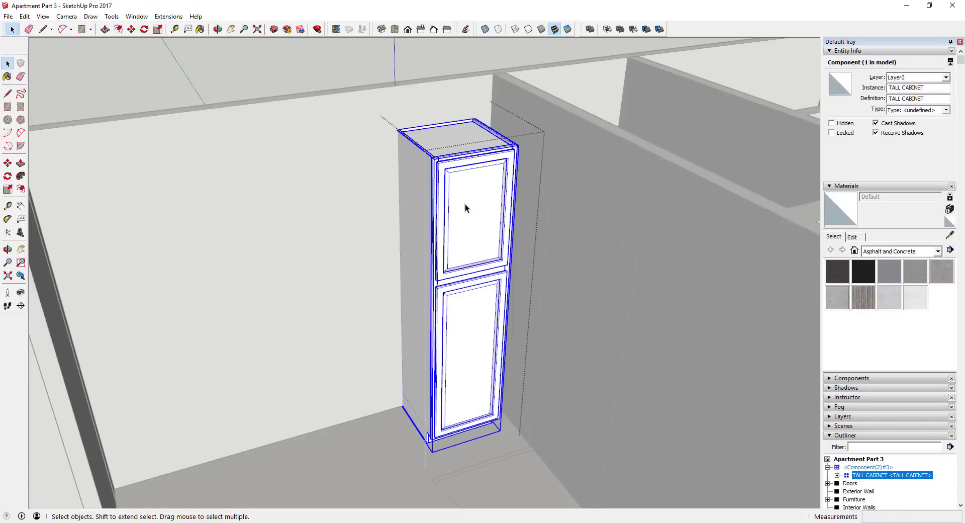
pyautogui.doubleClick(466, 204)
pyautogui.rightClick(466, 204)
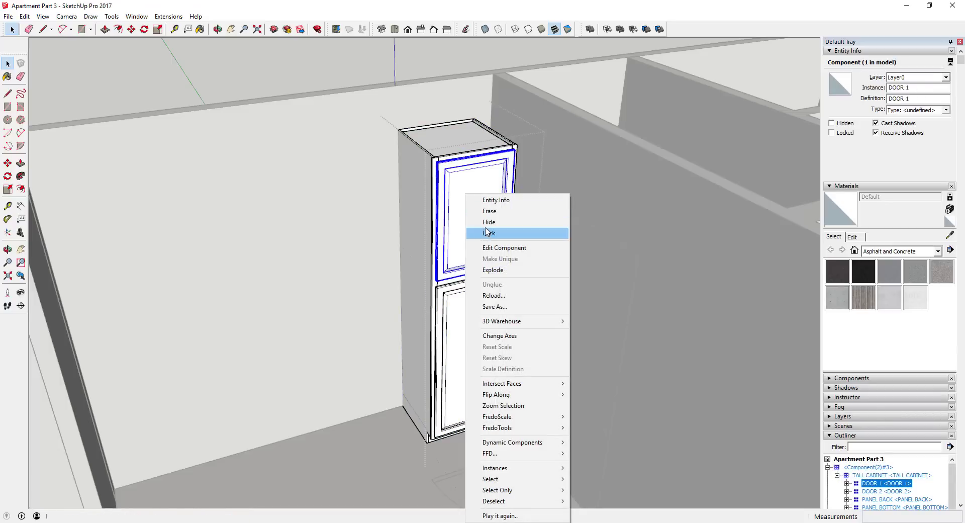
pyautogui.click(487, 224)
pyautogui.moveTo(486, 230); pyautogui.dragTo(505, 207, button='middle')
pyautogui.scroll(5, 505, 207)
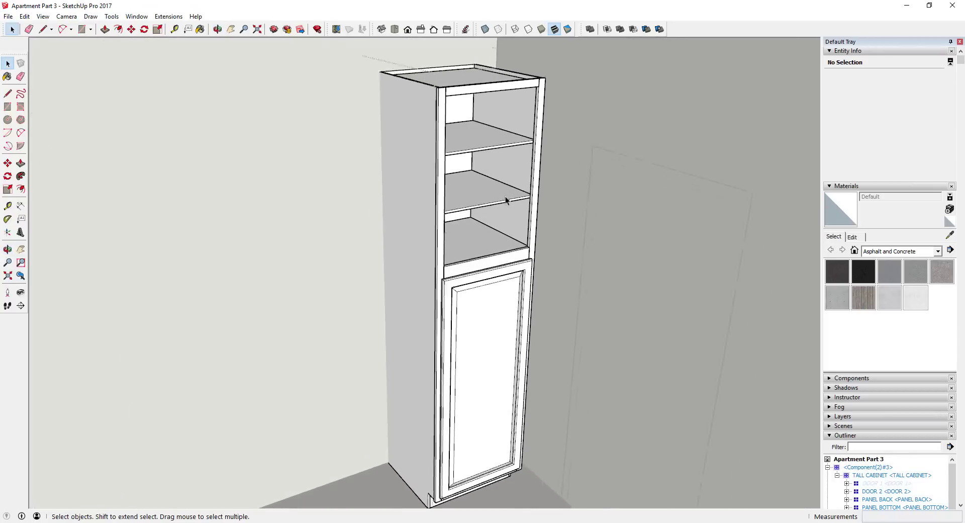
pyautogui.scroll(-6, 496, 164)
pyautogui.scroll(6, 504, 191)
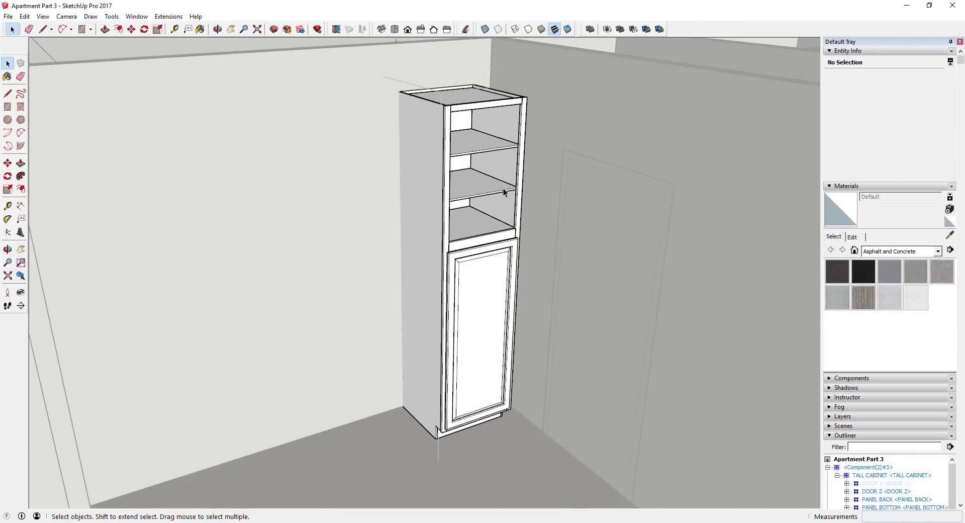
# Bring back the cabinet's hidden upper door and leave component editing.
pyautogui.doubleClick(494, 330)
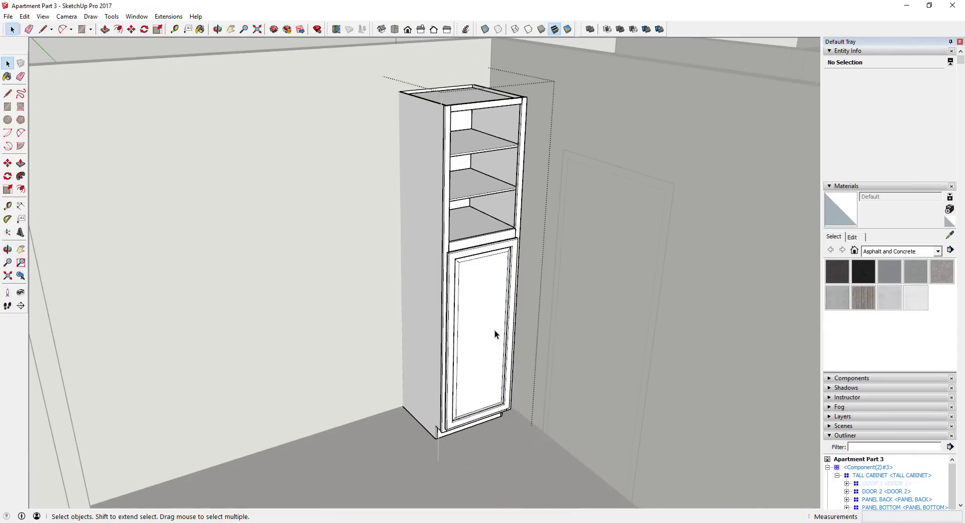
pyautogui.press('Escape')
pyautogui.scroll(-3, 495, 317)
pyautogui.moveTo(490, 317); pyautogui.dragTo(471, 320, button='middle')
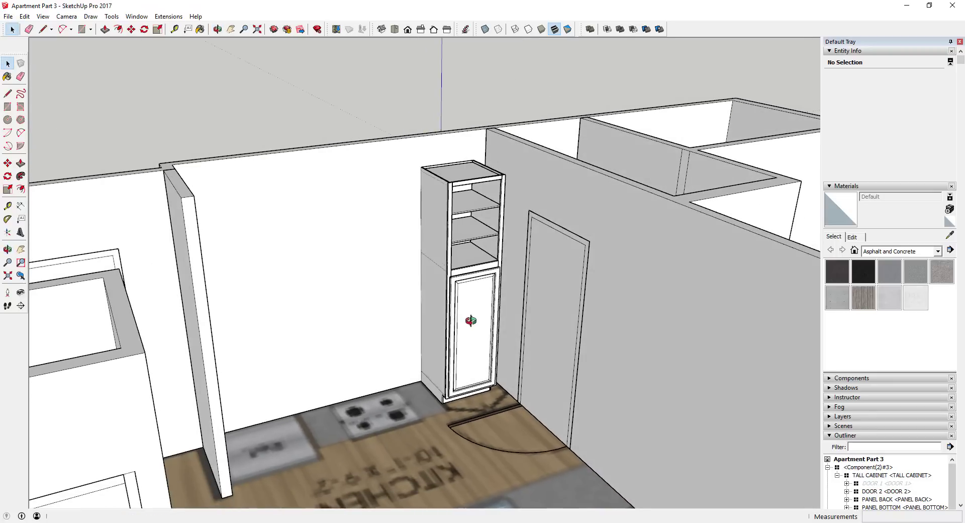
pyautogui.doubleClick(473, 323)
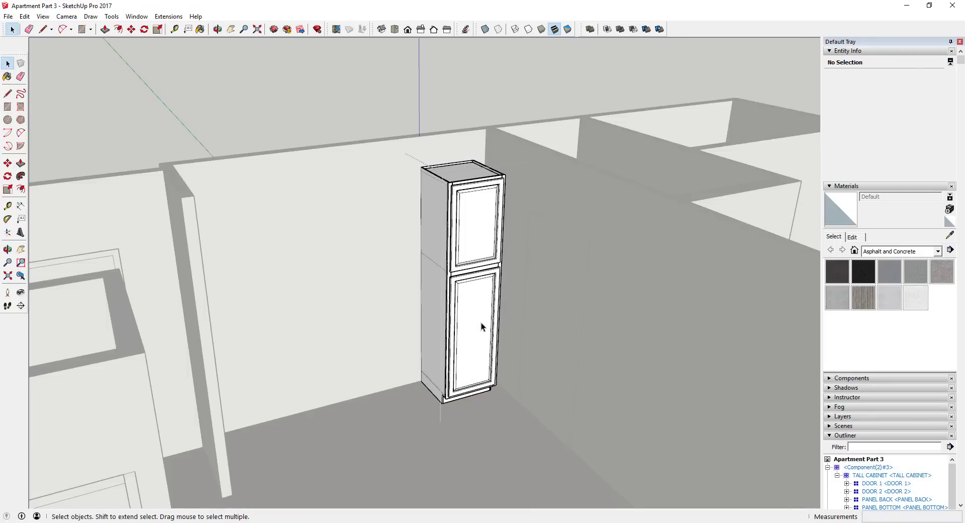
pyautogui.scroll(-3, 481, 321)
pyautogui.click(451, 120)
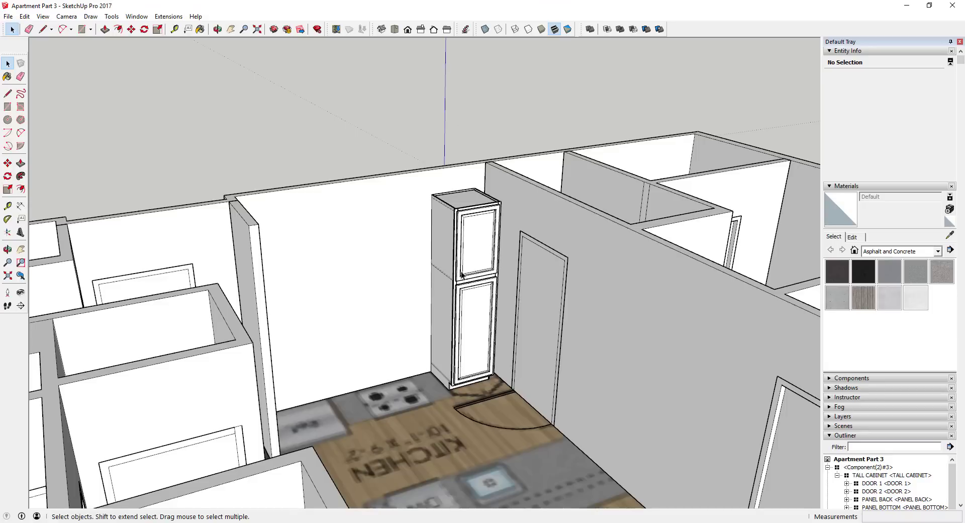
# Move the tall cabinet by its front base corner about 5 1/2" along the back wall, up against the kitchen's side wall.
pyautogui.moveTo(461, 275); pyautogui.dragTo(458, 274, button='middle')
pyautogui.scroll(3, 467, 294)
pyautogui.moveTo(464, 330); pyautogui.dragTo(449, 343, button='middle')
pyautogui.click(449, 343)
pyautogui.scroll(5, 402, 450)
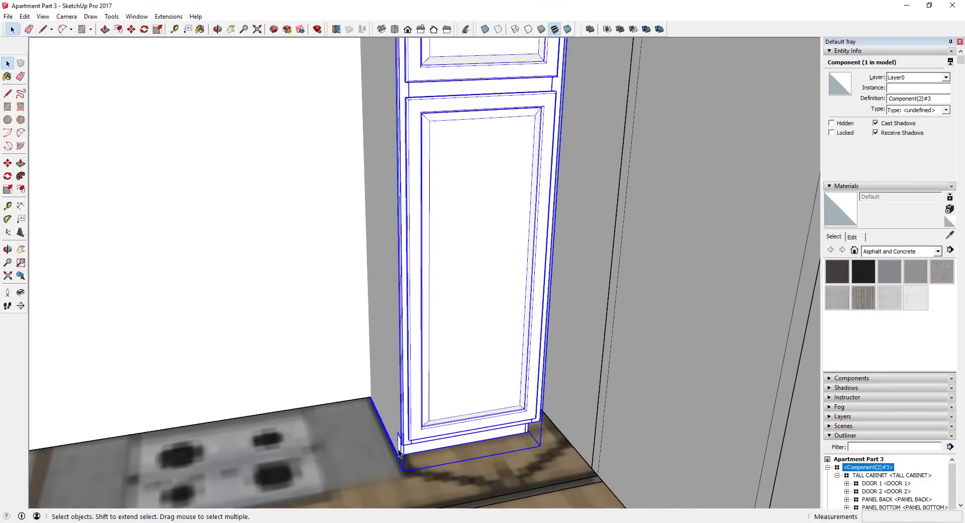
pyautogui.moveTo(400, 455); pyautogui.dragTo(432, 298, button='middle')
pyautogui.press('m')
pyautogui.moveTo(412, 298); pyautogui.dragTo(408, 292, button='middle')
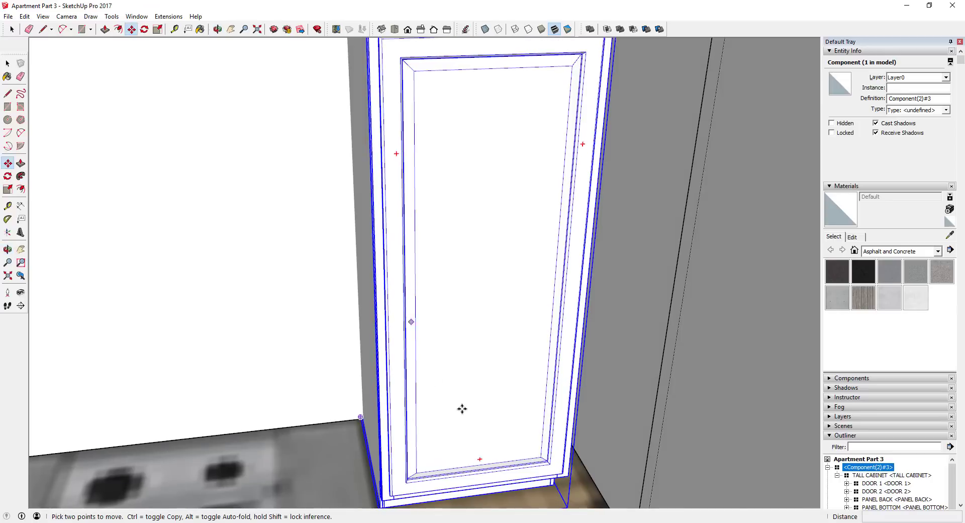
pyautogui.scroll(1, 556, 496)
pyautogui.click(555, 480)
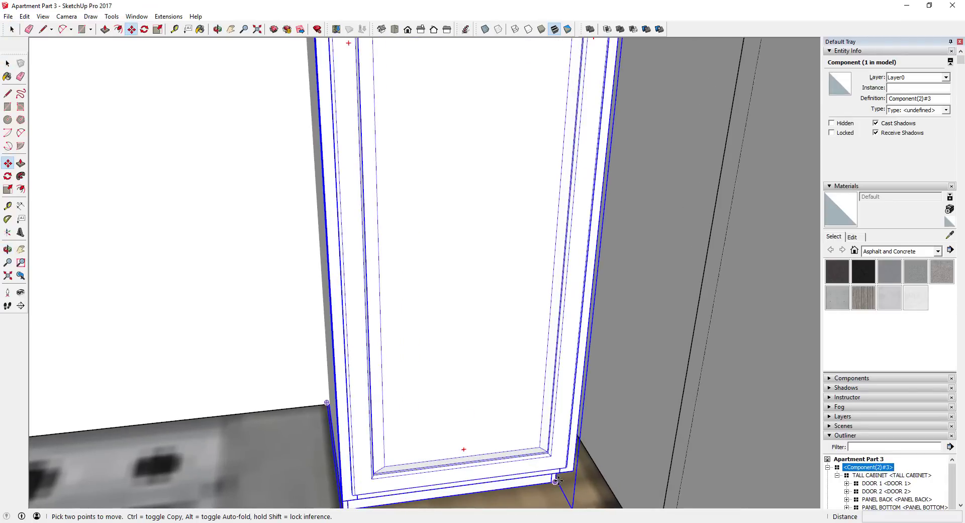
pyautogui.click(556, 481)
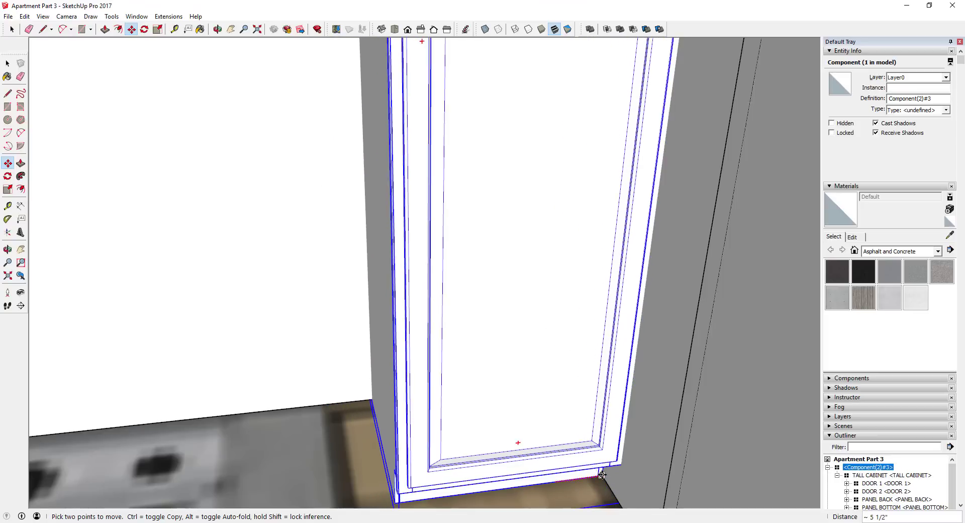
pyautogui.click(602, 475)
pyautogui.press('space')
# Try to widen the tall cabinet along the red axis by a factor of about 1.19 from its open side.
pyautogui.scroll(-5, 509, 413)
pyautogui.moveTo(494, 409); pyautogui.dragTo(560, 389, button='middle')
pyautogui.press('s')
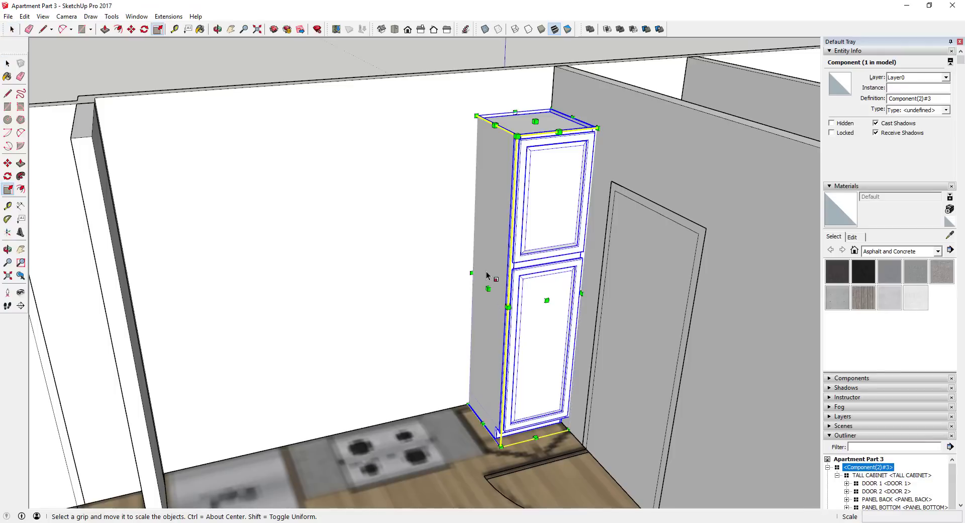
pyautogui.moveTo(488, 288); pyautogui.dragTo(474, 290)
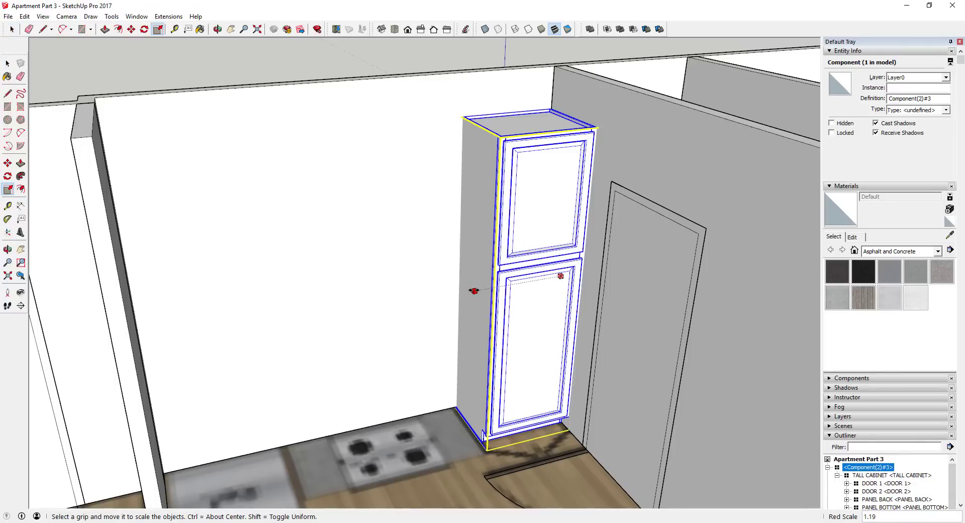
pyautogui.press('space')
pyautogui.rightClick(480, 251)
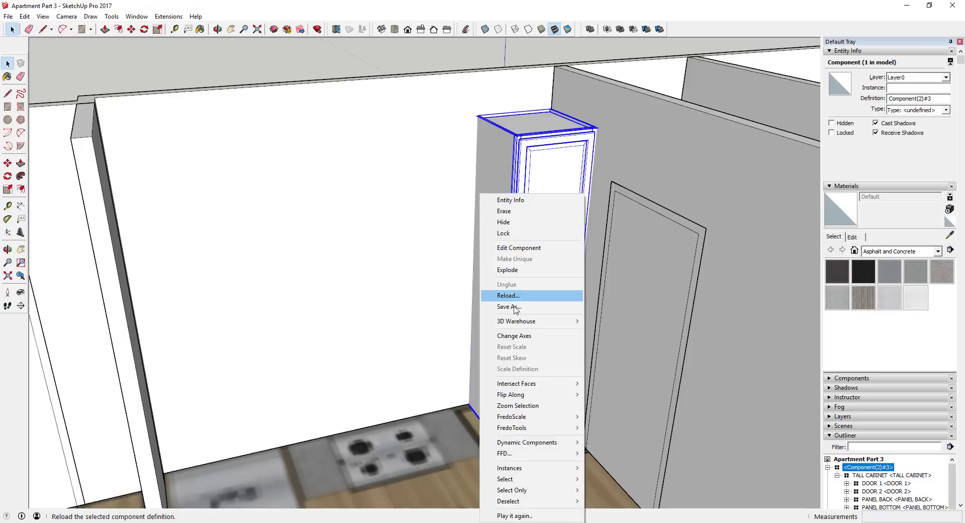
pyautogui.click(466, 250)
# Widen the tall cabinet along the red axis from its open side, toward the stove on the floor plan.
pyautogui.scroll(3, 465, 250)
pyautogui.scroll(-3, 494, 250)
pyautogui.press('s')
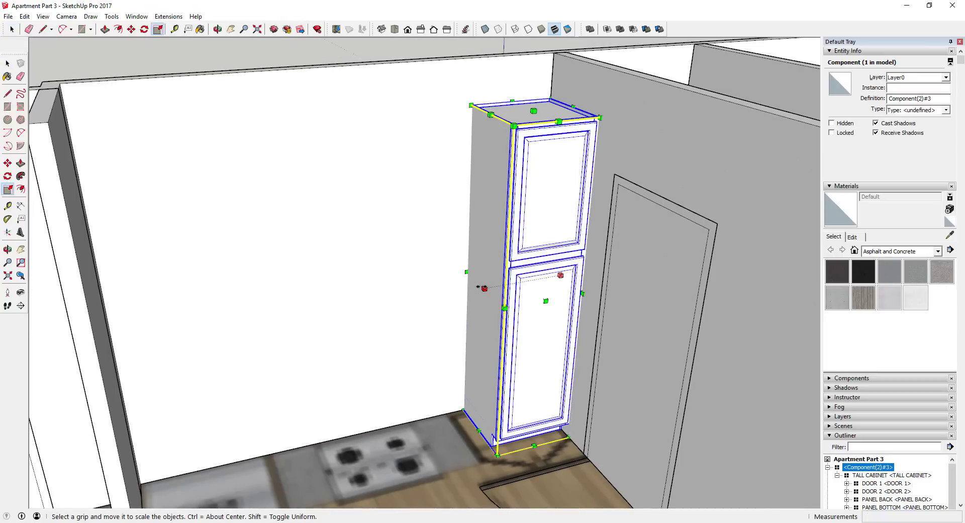
pyautogui.moveTo(475, 290); pyautogui.dragTo(464, 289)
pyautogui.press('space')
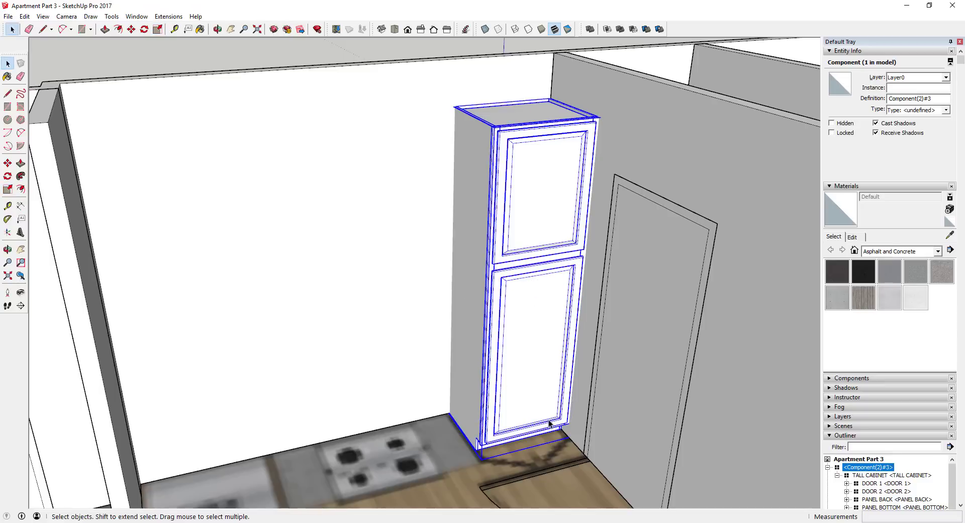
pyautogui.moveTo(550, 424); pyautogui.dragTo(488, 397, button='middle')
pyautogui.scroll(1, 548, 231)
pyautogui.scroll(-4, 543, 150)
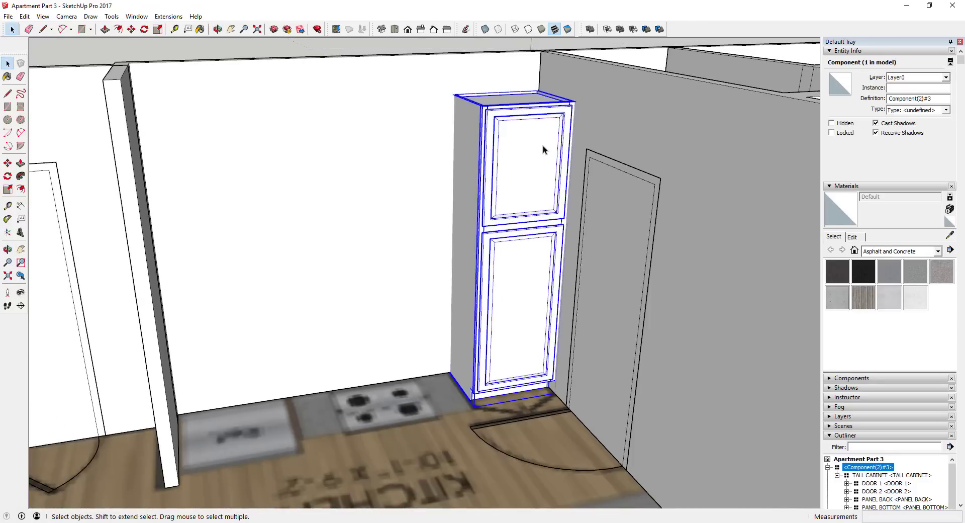
pyautogui.moveTo(553, 180); pyautogui.dragTo(555, 192, button='middle')
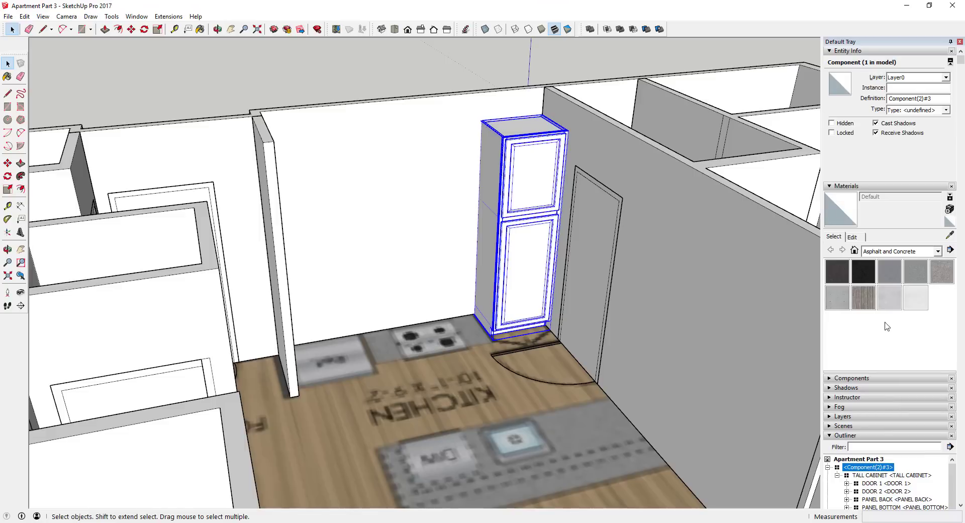
# Collapse the tall cabinet component in the Outliner and rename its instance as Tall Cabinet.
pyautogui.scroll(-3, 872, 163)
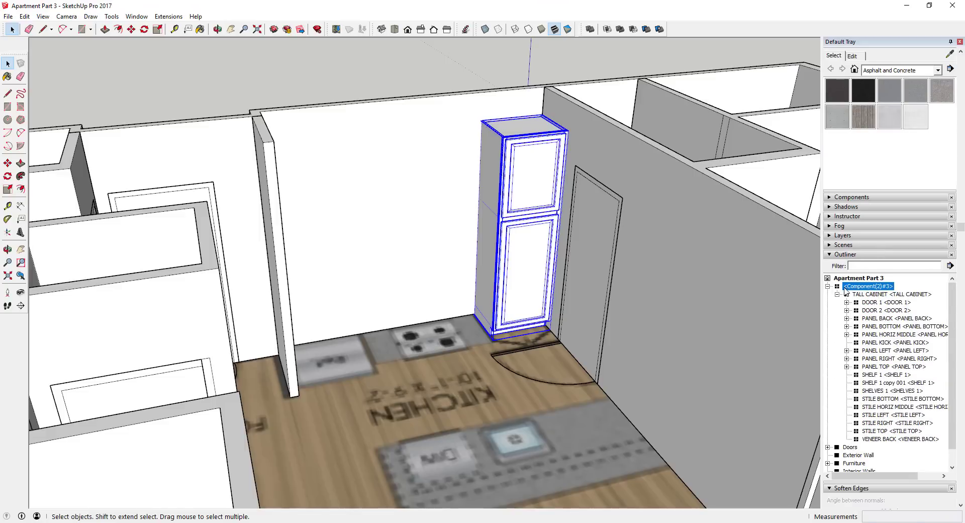
pyautogui.click(827, 286)
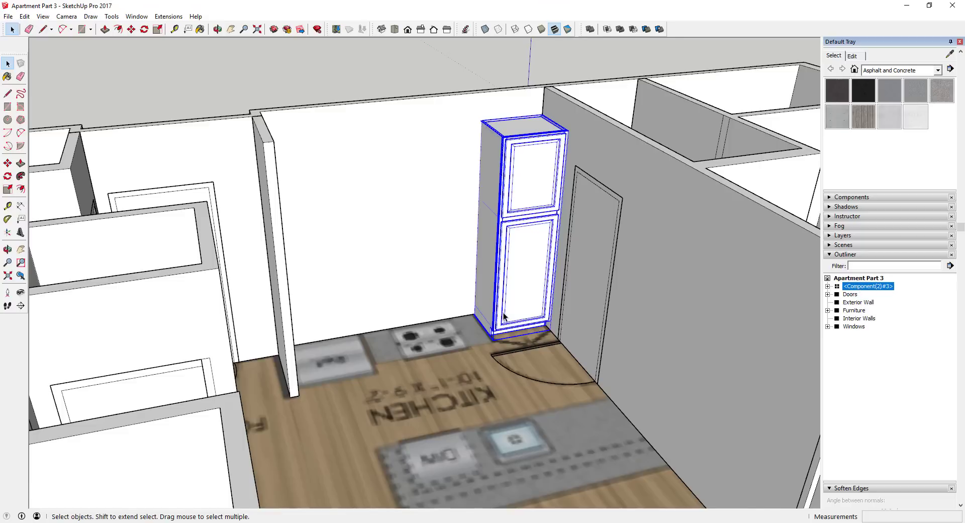
pyautogui.scroll(3, 504, 315)
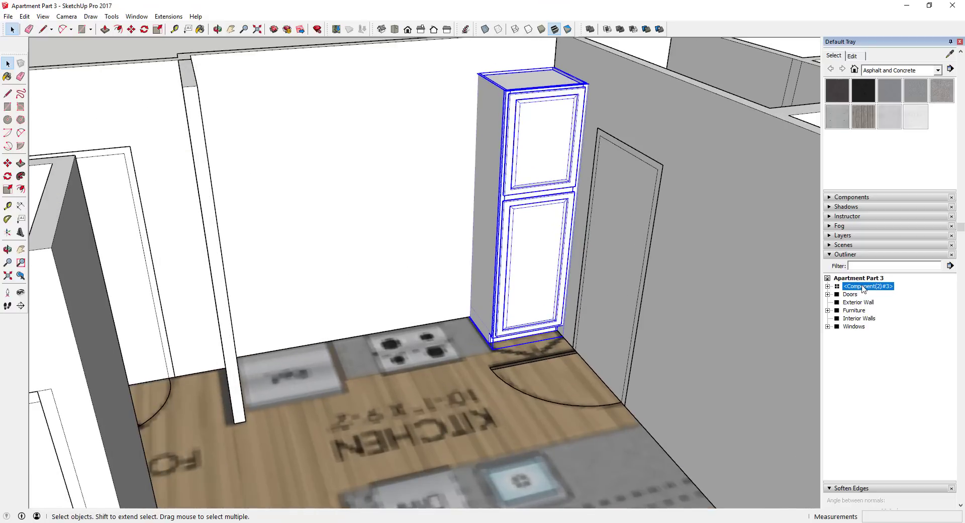
pyautogui.rightClick(866, 286)
pyautogui.click(885, 513)
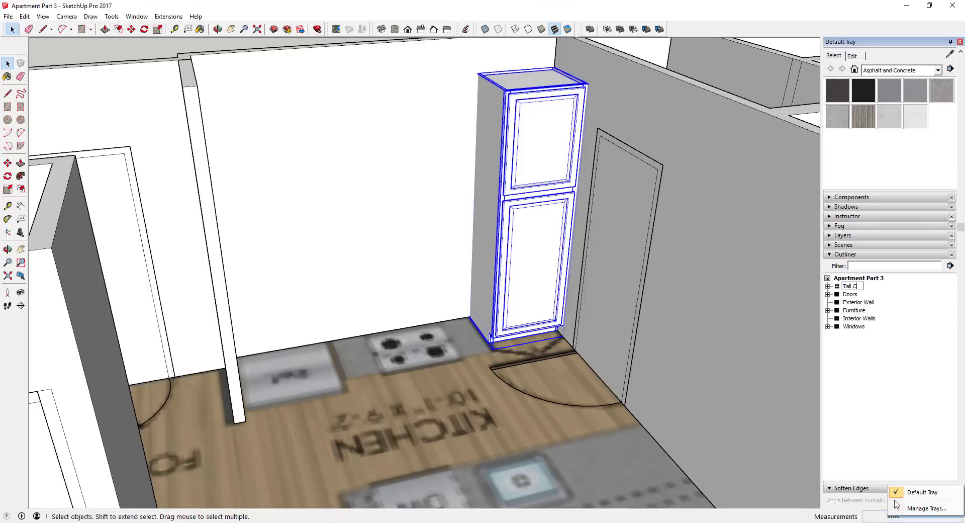
pyautogui.write('Tall Cabinet')
pyautogui.press('Return')
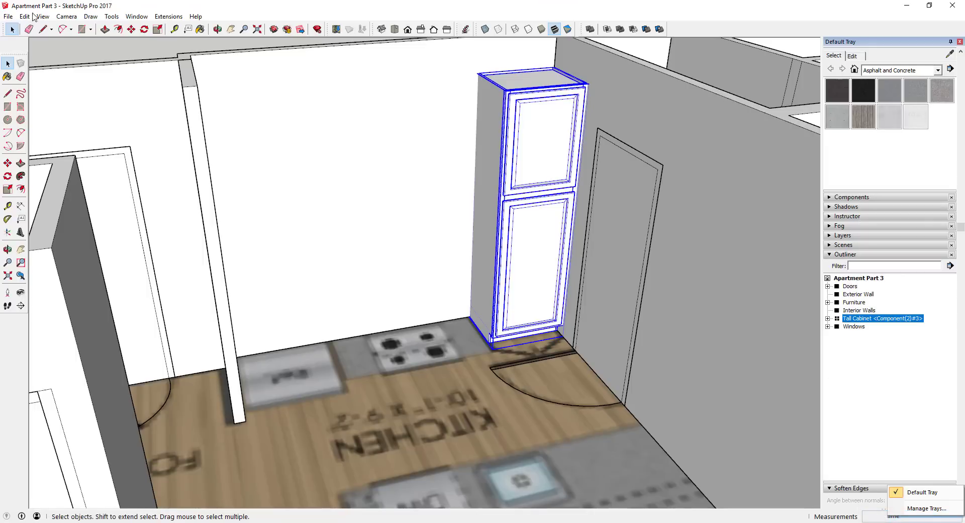
# In 3D Warehouse, browse Medallion Cabinetry's collections to Briarwood Base Cabinet One Door and open the BFH09 base cabinet.
pyautogui.click(8, 18)
pyautogui.click(274, 30)
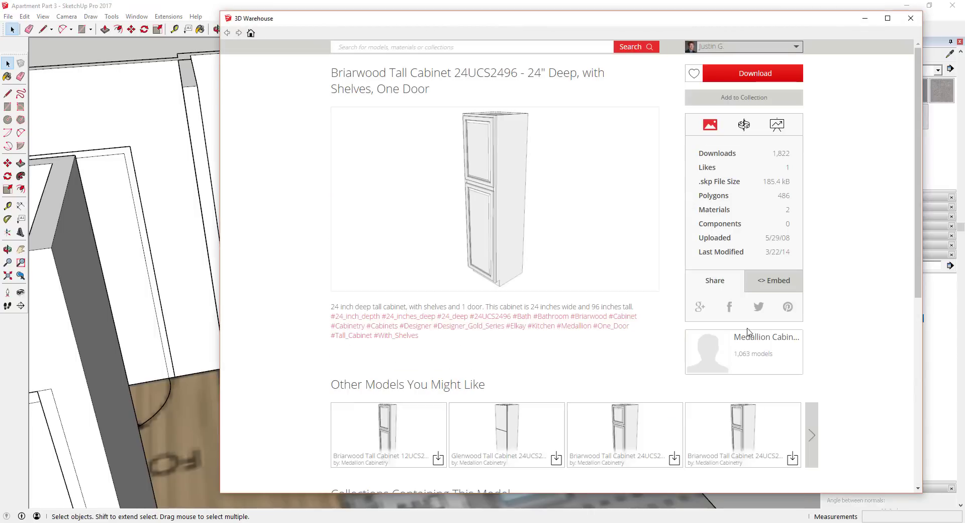
pyautogui.click(749, 336)
pyautogui.click(502, 173)
pyautogui.scroll(-2, 379, 286)
pyautogui.click(377, 286)
pyautogui.scroll(-1, 371, 146)
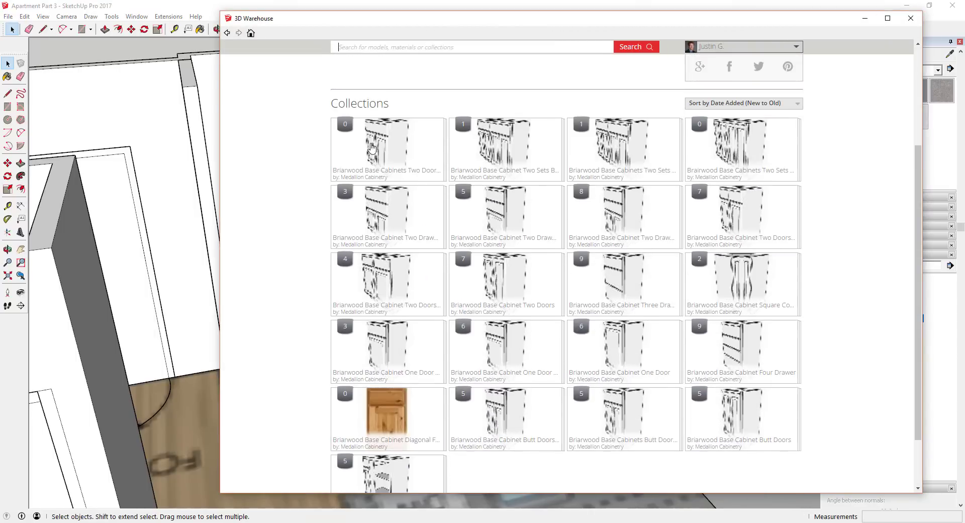
pyautogui.click(619, 344)
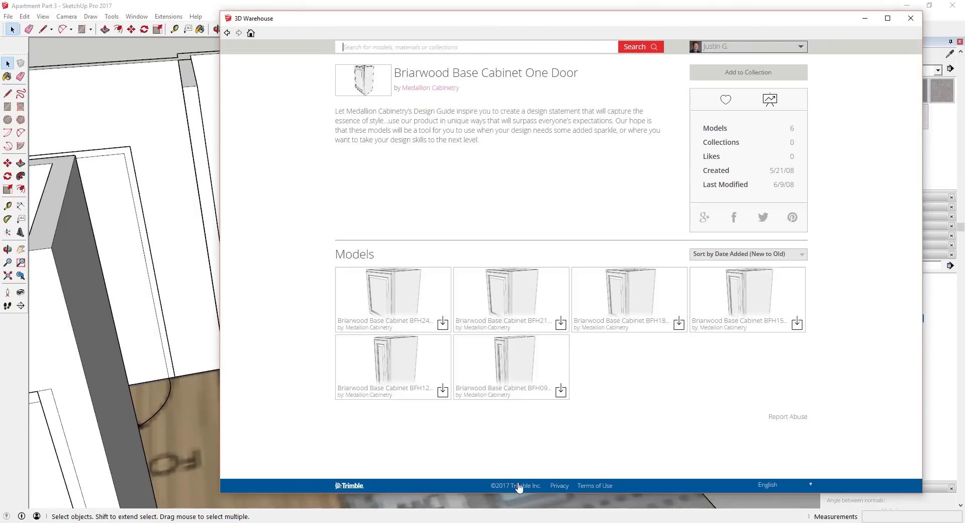
pyautogui.click(505, 368)
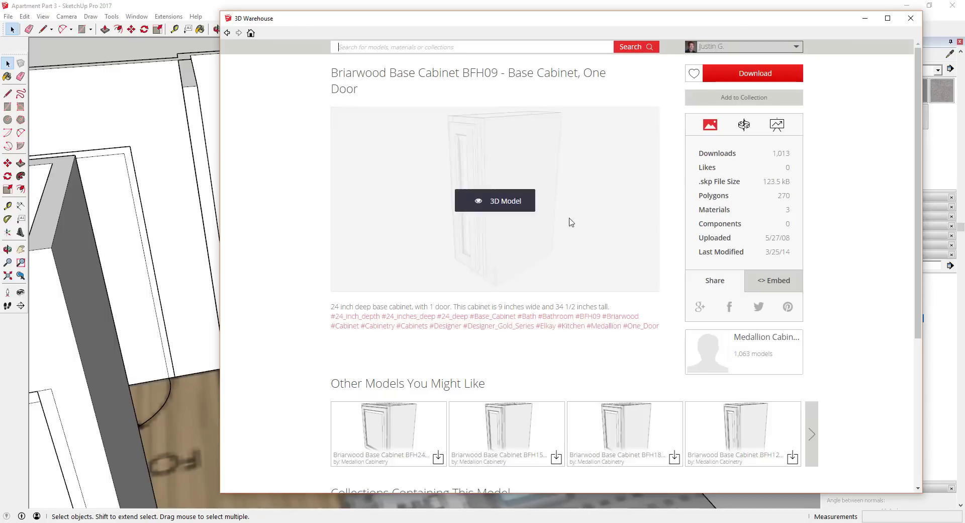
# Download the Briarwood BFH09 base cabinet directly into the model and place it between the stove and the tall cabinet.
pyautogui.click(771, 79)
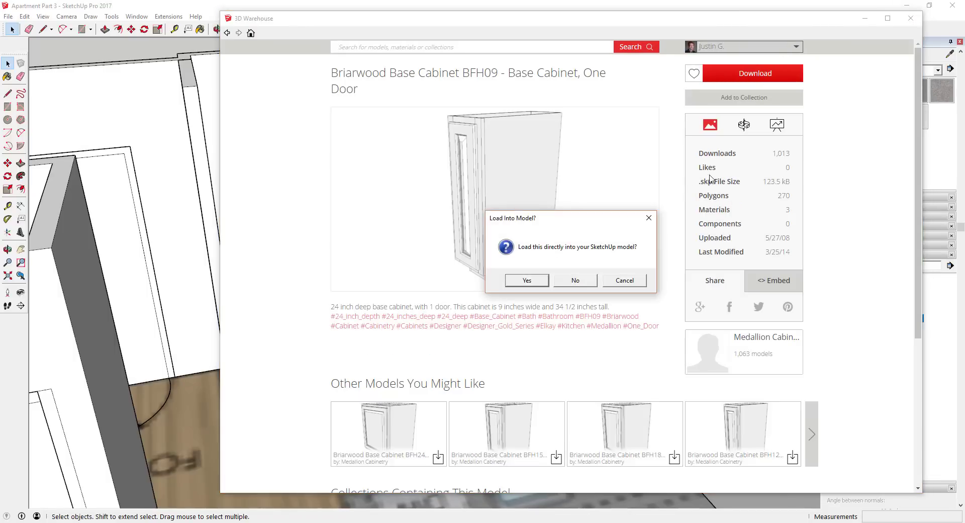
pyautogui.click(534, 283)
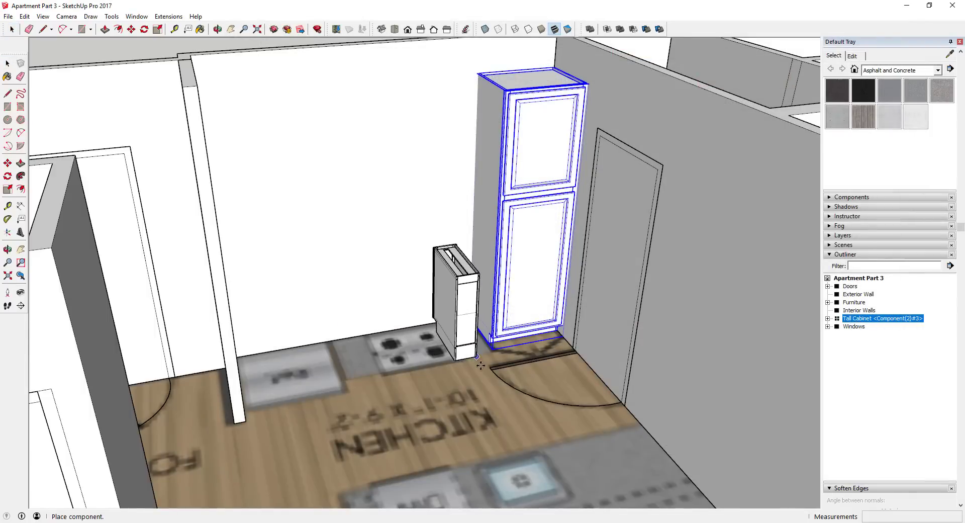
pyautogui.click(479, 364)
# Mirror the base cabinet front to back with a negative green-axis scale so its door faces into the kitchen.
pyautogui.scroll(3, 453, 301)
pyautogui.press('s')
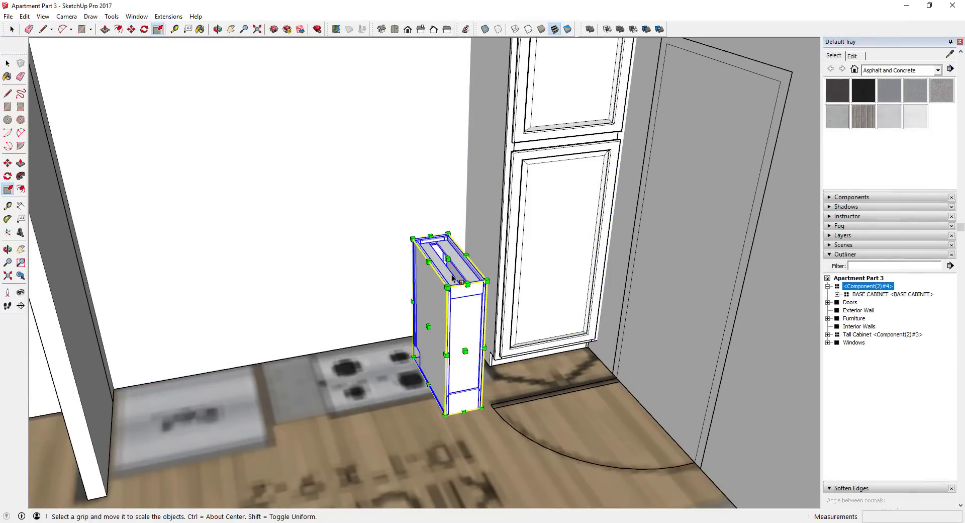
pyautogui.keyDown('ctrl'); pyautogui.click(430, 297); pyautogui.keyUp('ctrl')
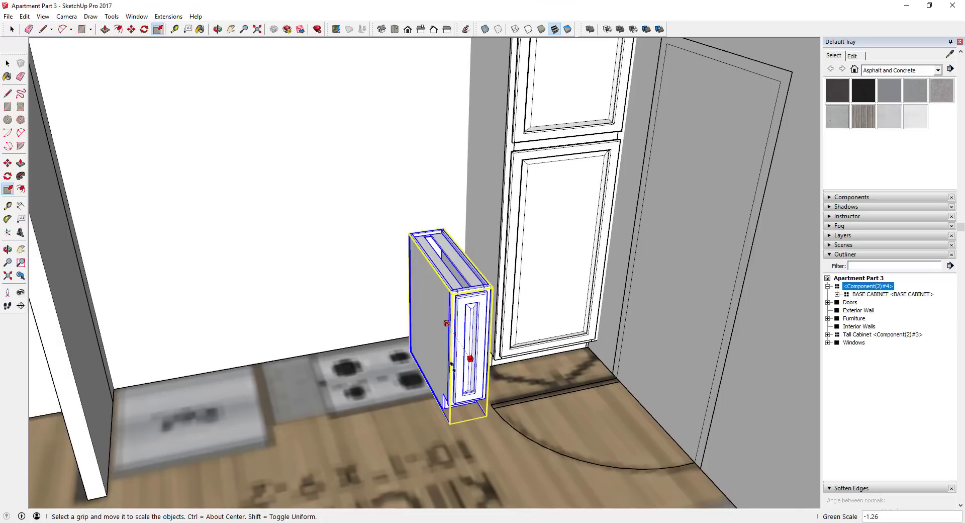
pyautogui.moveTo(470, 358); pyautogui.dragTo(465, 351)
pyautogui.press('space')
pyautogui.moveTo(496, 389); pyautogui.dragTo(455, 348, button='middle')
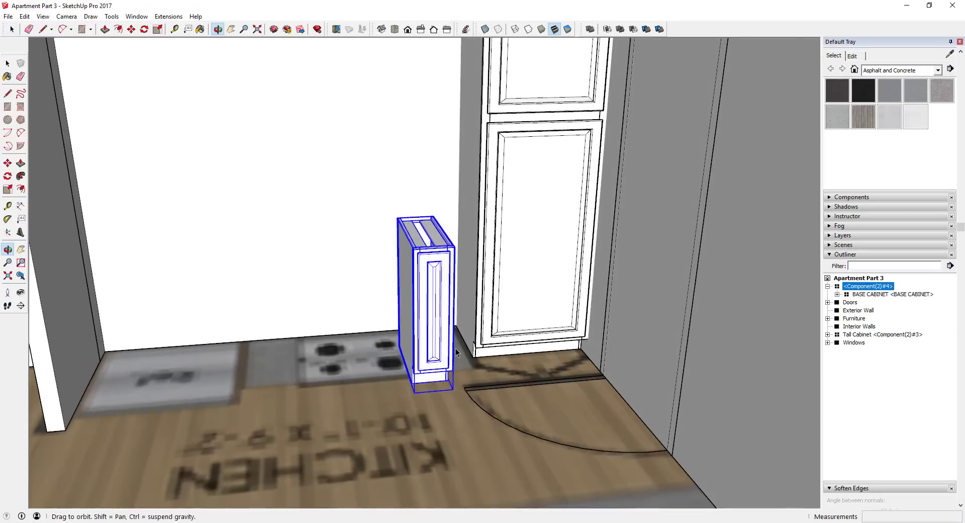
# Move the base cabinet by its toe-kick corner about 11 1/2" to the tall cabinet's front base corner.
pyautogui.scroll(5, 449, 387)
pyautogui.press('m')
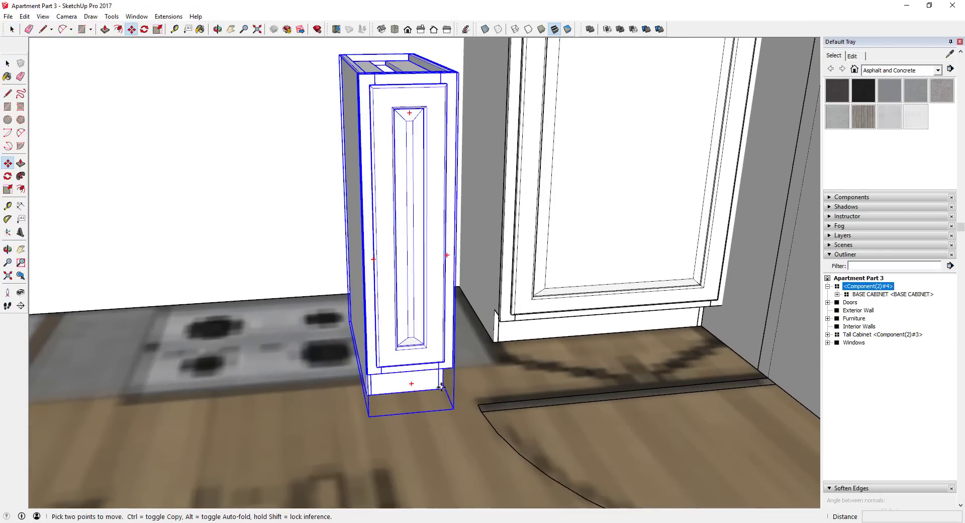
pyautogui.click(441, 386)
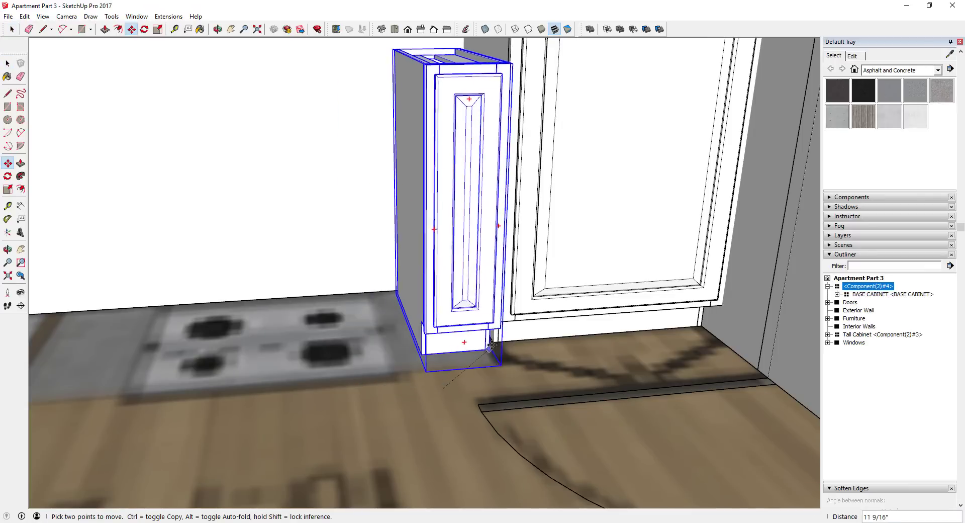
pyautogui.click(491, 344)
pyautogui.scroll(-3, 520, 340)
pyautogui.moveTo(521, 340); pyautogui.dragTo(537, 363, button='middle')
pyautogui.scroll(3, 496, 273)
pyautogui.press('space')
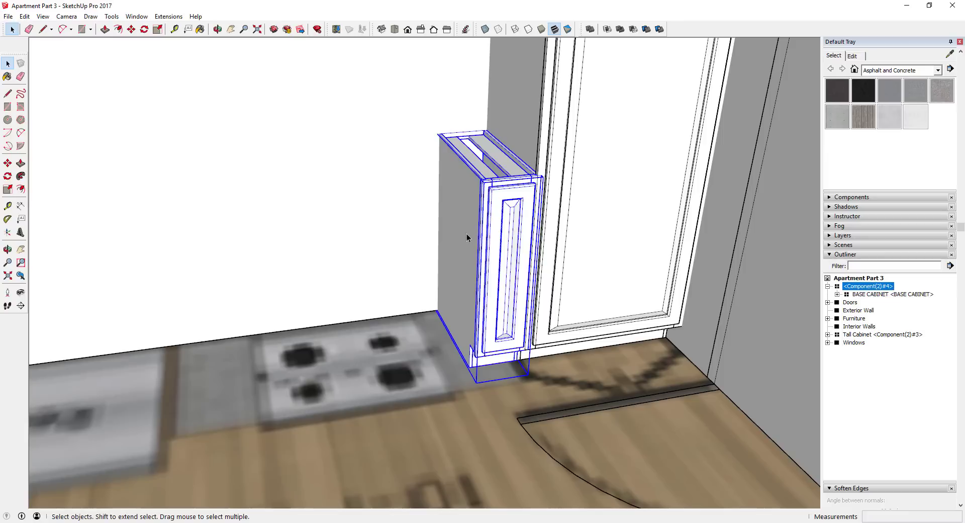
# Widen the base cabinet along the red axis by a factor of about 1.5, out to the stove's edge.
pyautogui.press('s')
pyautogui.click(460, 255)
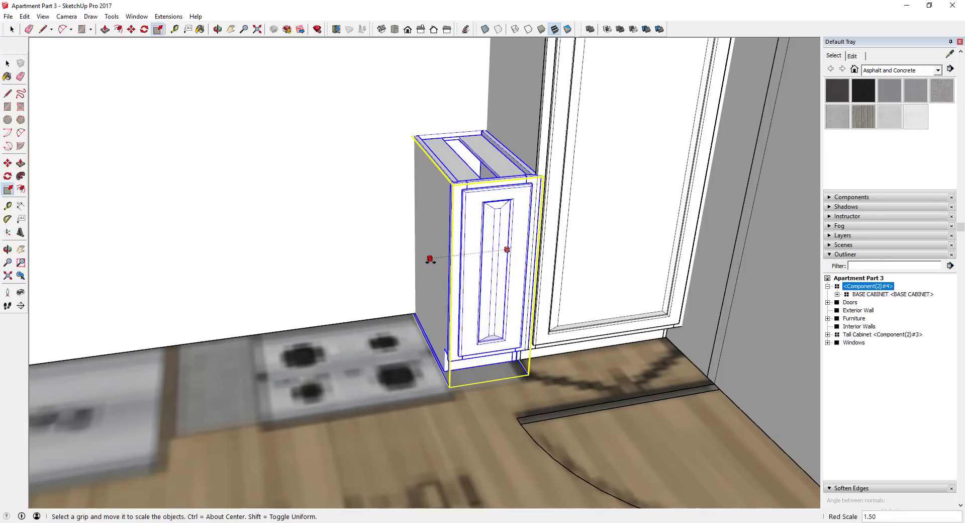
pyautogui.click(427, 262)
pyautogui.press('space')
pyautogui.moveTo(508, 267); pyautogui.dragTo(524, 264, button='middle')
pyautogui.press('space')
# Copy the base cabinet along the red axis about 3' 7 9/16" to the opposite side of the stove.
pyautogui.scroll(8, 516, 359)
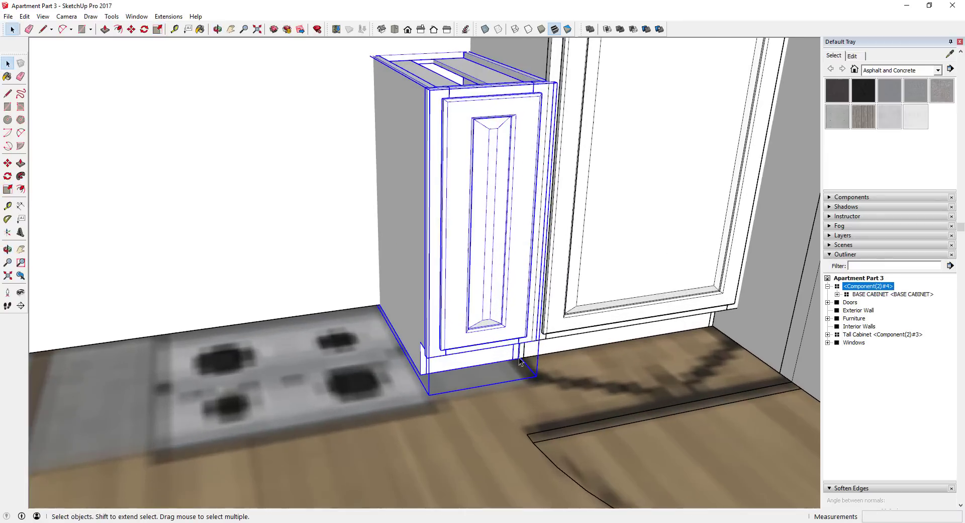
pyautogui.press('m')
pyautogui.scroll(5, 517, 358)
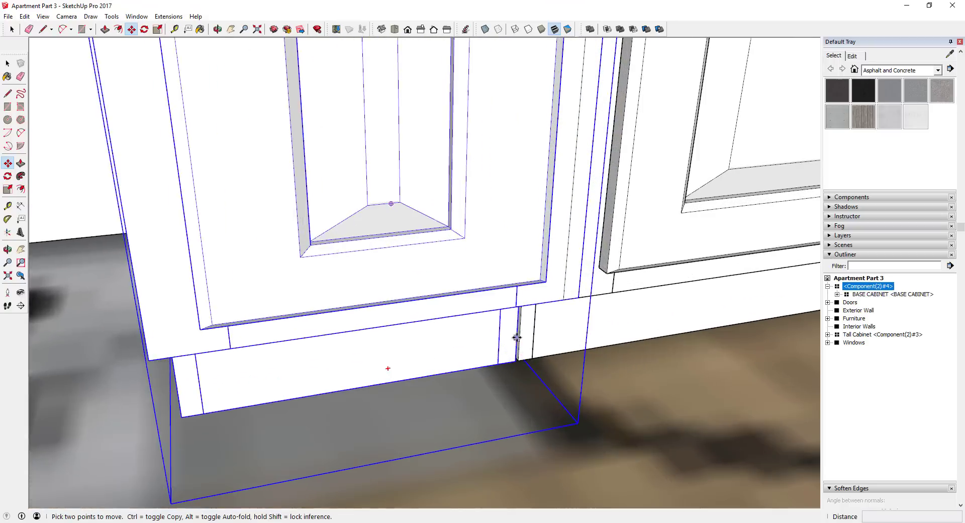
pyautogui.moveTo(517, 394); pyautogui.dragTo(538, 302, button='middle')
pyautogui.scroll(-8, 537, 316)
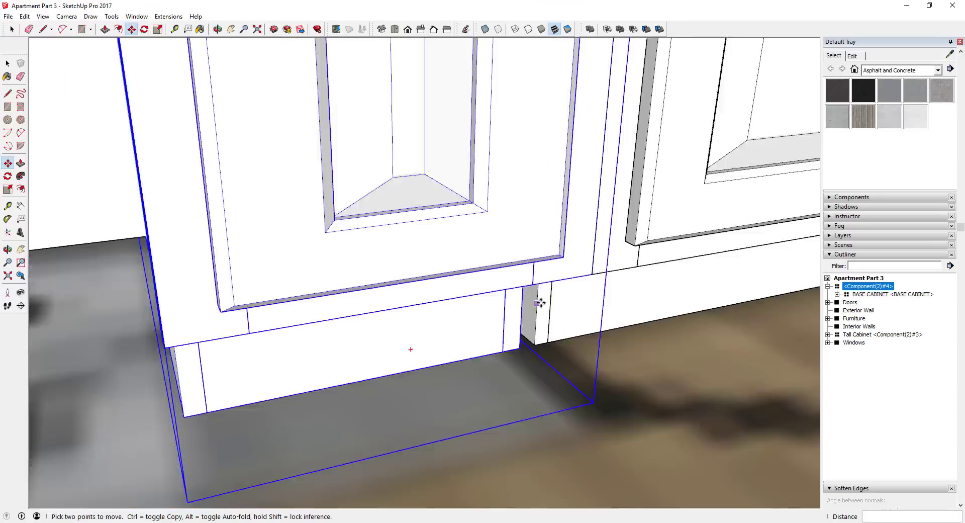
pyautogui.click(530, 330)
pyautogui.press('ctrl')
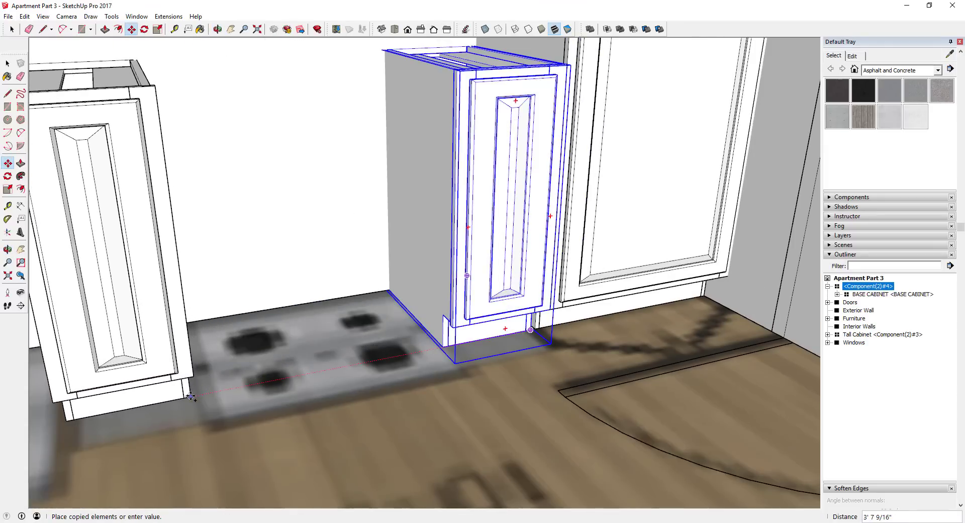
pyautogui.click(194, 395)
pyautogui.press('space')
# Rename the base cabinet between the stove and the tall cabinet as Stove Side Cabinet.
pyautogui.rightClick(857, 287)
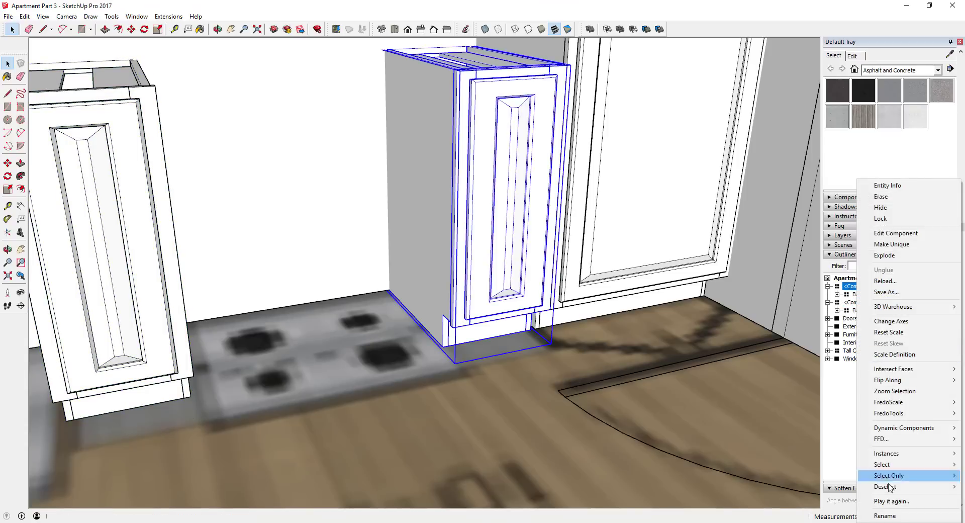
pyautogui.rightClick(887, 515)
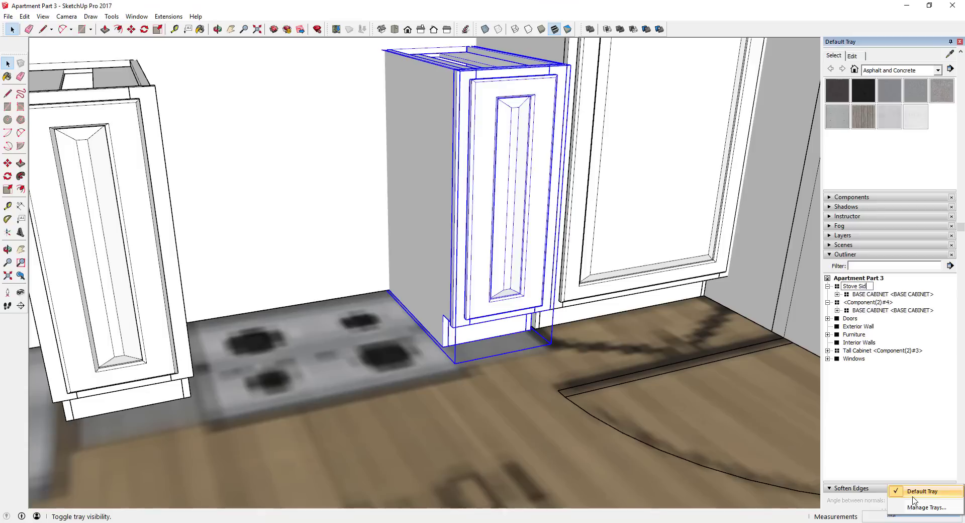
pyautogui.write('Stove Side Cabinet')
pyautogui.press('Return')
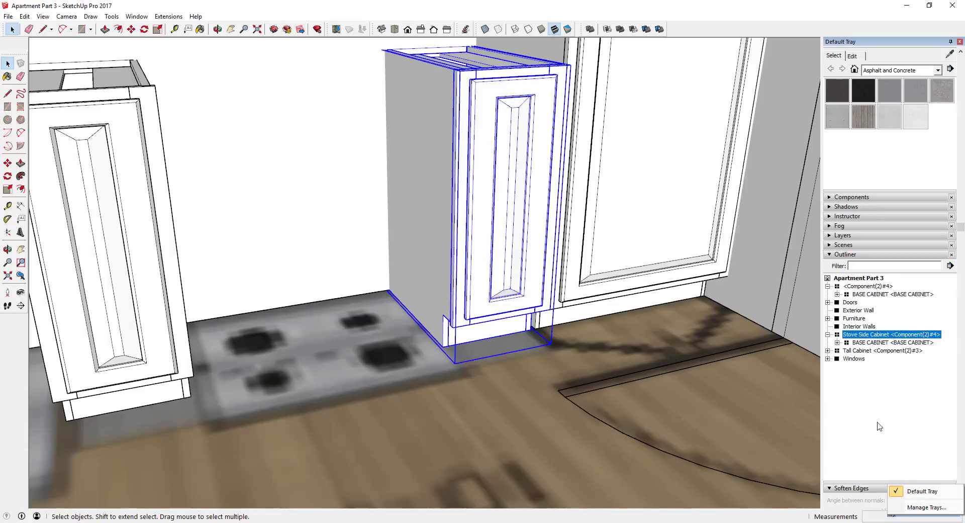
# Name the copied base cabinet on the far side of the stove Stove Side Cabinet as well.
pyautogui.rightClick(865, 286)
pyautogui.click(892, 508)
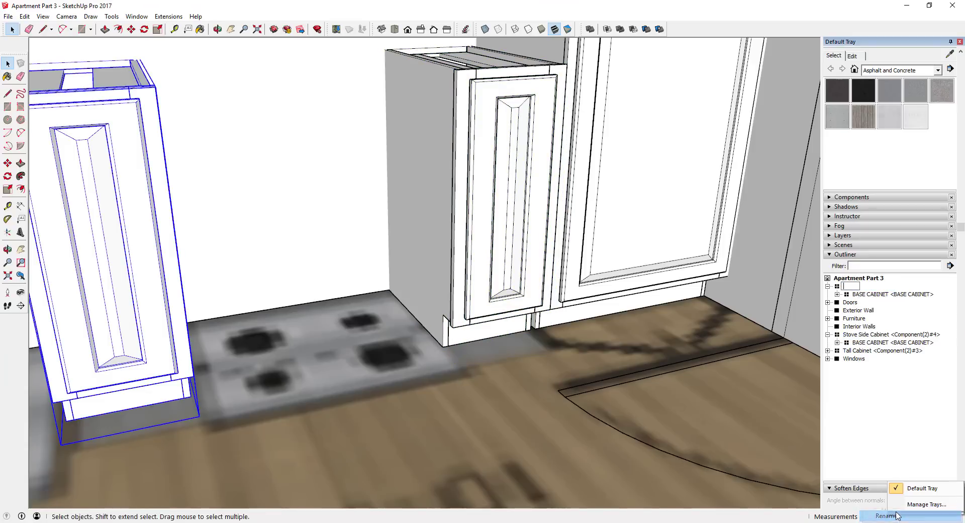
pyautogui.write('Stove Side ')
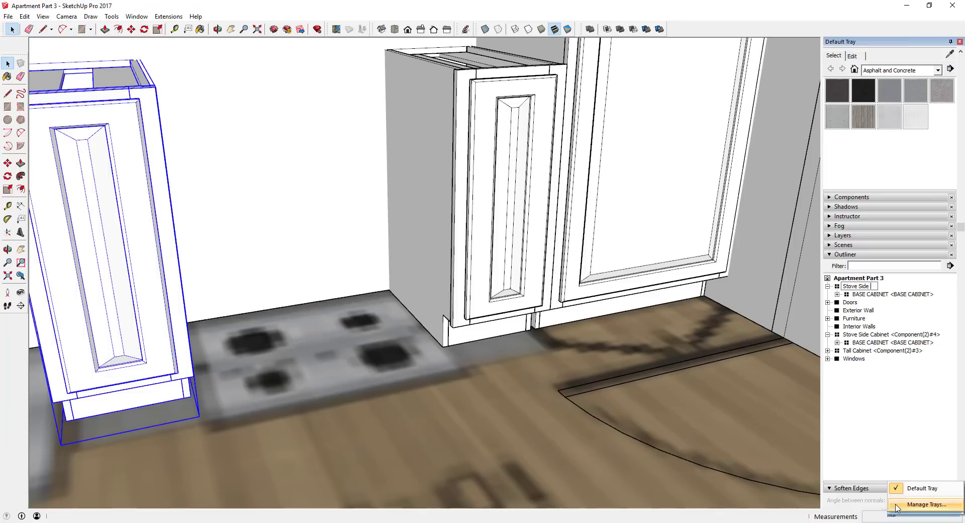
pyautogui.write('Cabinet')
pyautogui.press('Return')
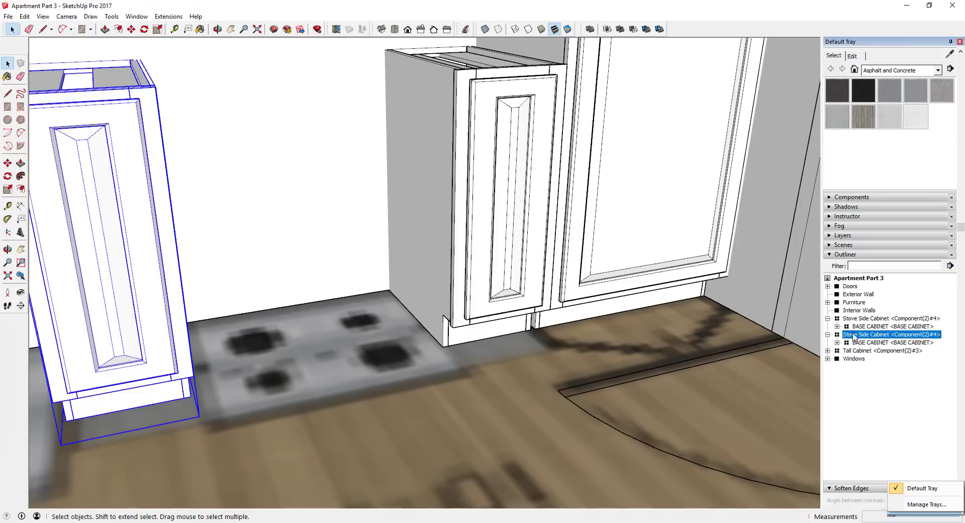
# Collapse both stove side cabinets in the Outliner and group them together with the tall cabinet.
pyautogui.click(827, 334)
pyautogui.click(828, 318)
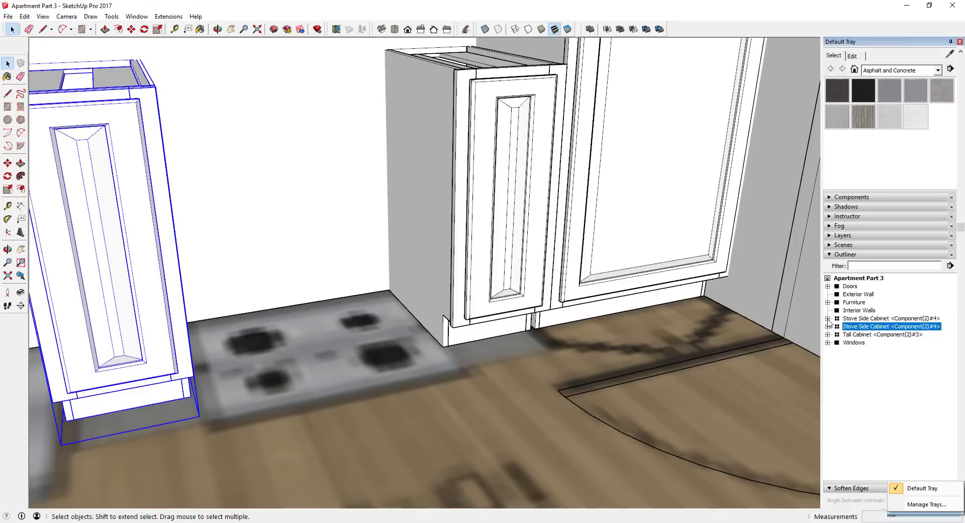
pyautogui.click(861, 319)
pyautogui.keyDown('shift'); pyautogui.click(864, 334); pyautogui.keyUp('shift')
pyautogui.rightClick(866, 337)
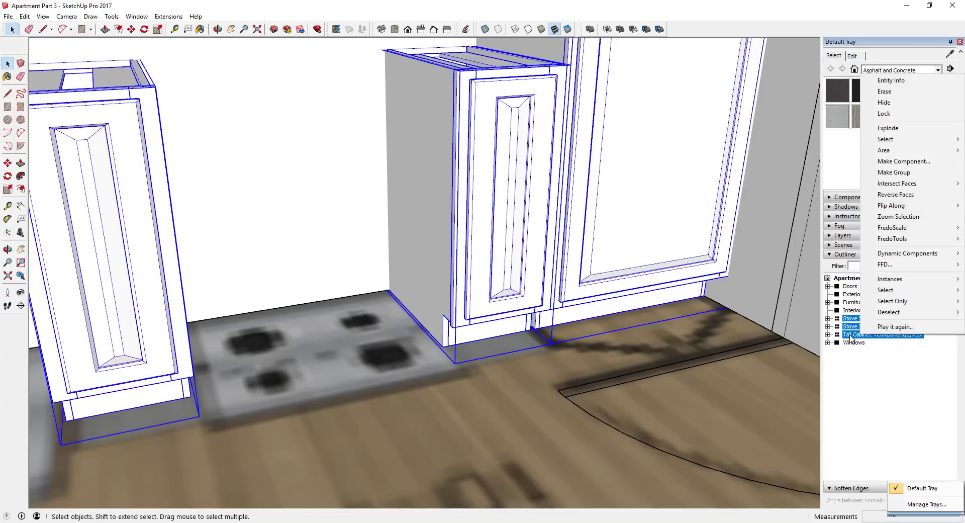
pyautogui.click(894, 172)
# Rename the new group holding the tall cabinet and both stove side cabinets as Kitchen Cabinets.
pyautogui.rightClick(851, 312)
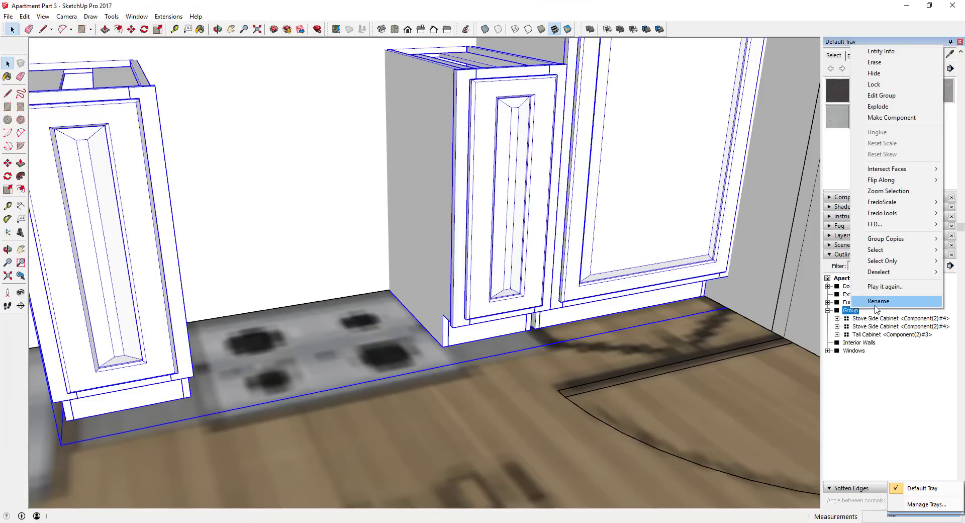
pyautogui.click(879, 313)
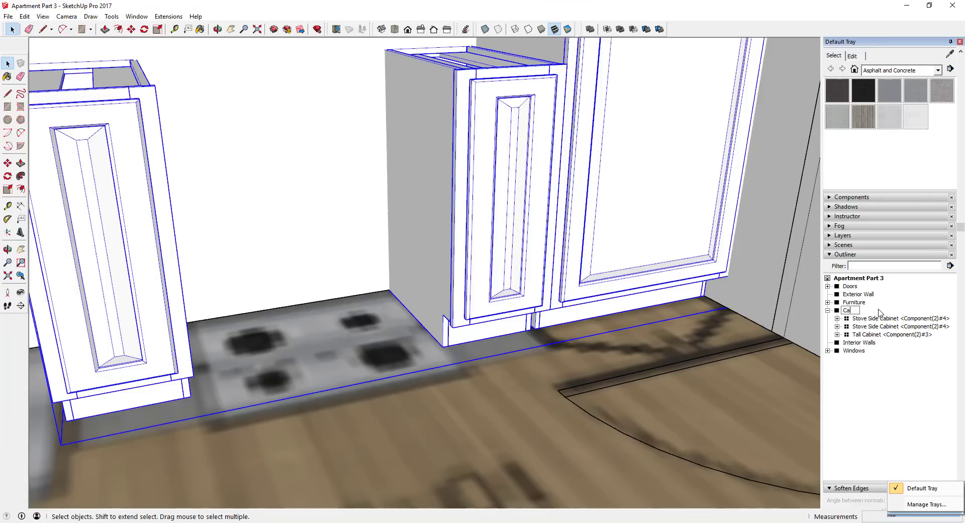
pyautogui.write('Kitchen Cba')
pyautogui.press('Return')
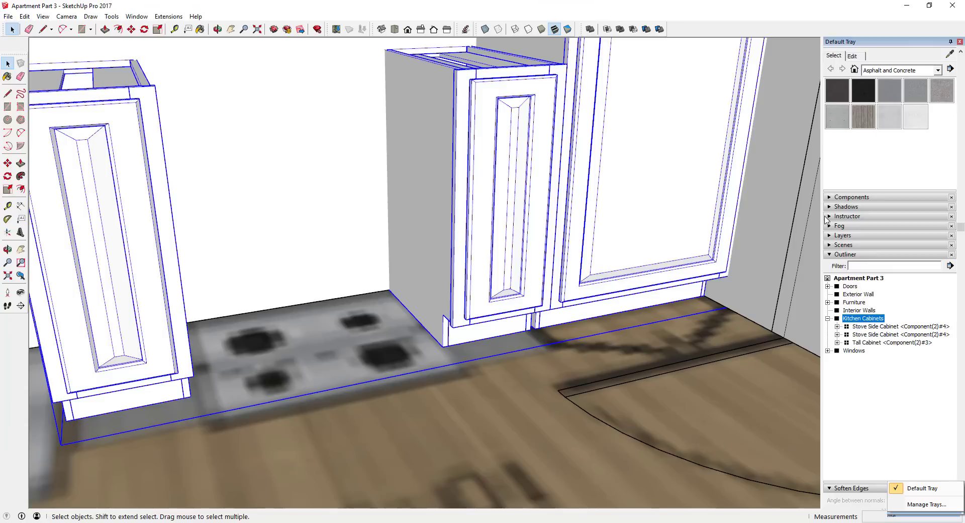
# Create a new layer called ARCH - Casework.
pyautogui.click(831, 236)
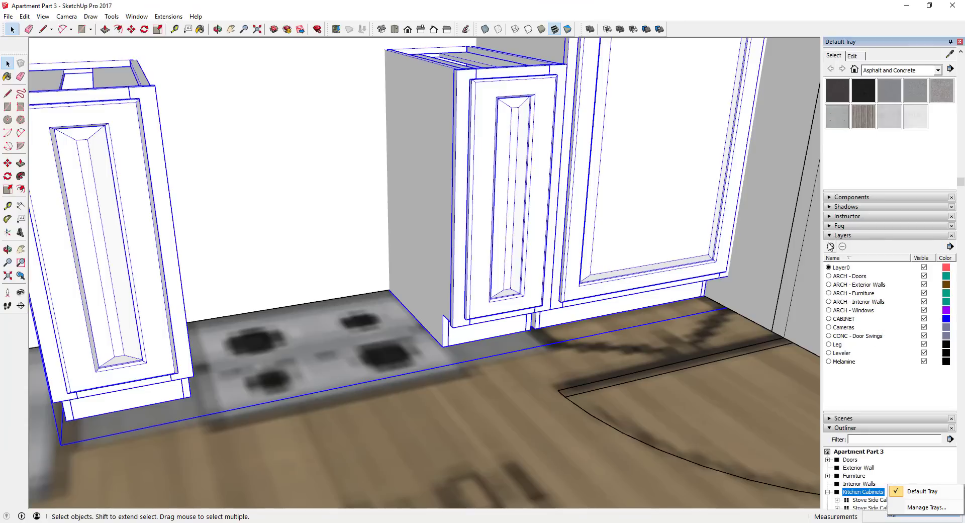
pyautogui.click(830, 246)
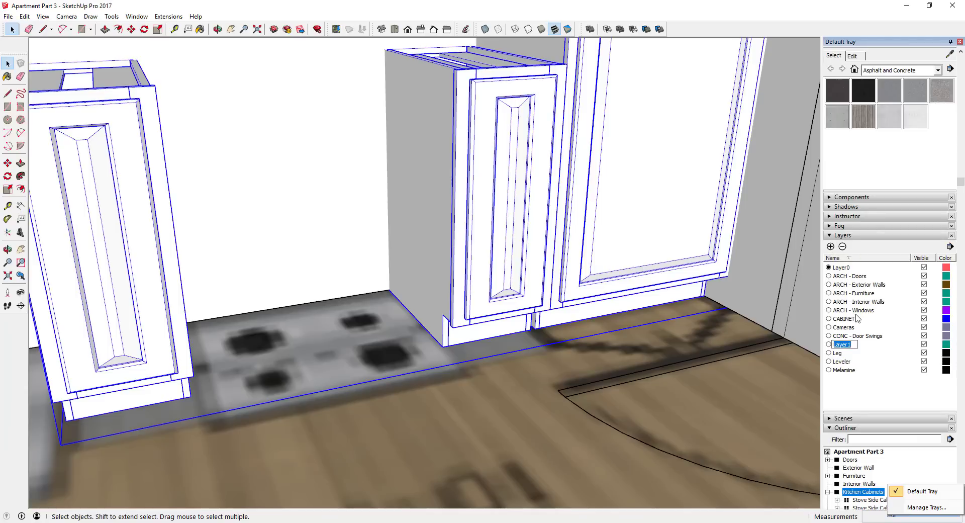
pyautogui.write('ARCH - Casewo')
pyautogui.press('Return')
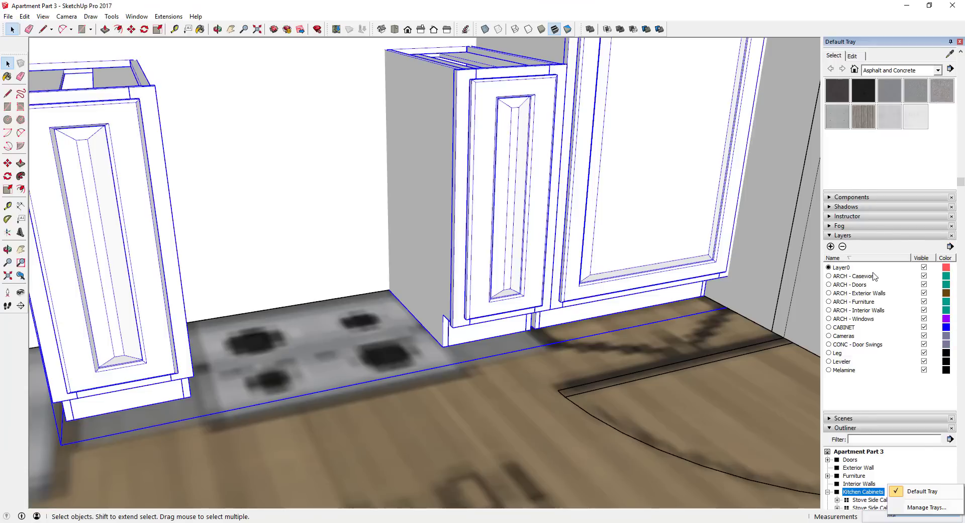
# Assign the Kitchen Cabinets group to the ARCH - Casework layer and toggle that layer's visibility off and on as a check.
pyautogui.scroll(5, 874, 276)
pyautogui.click(947, 77)
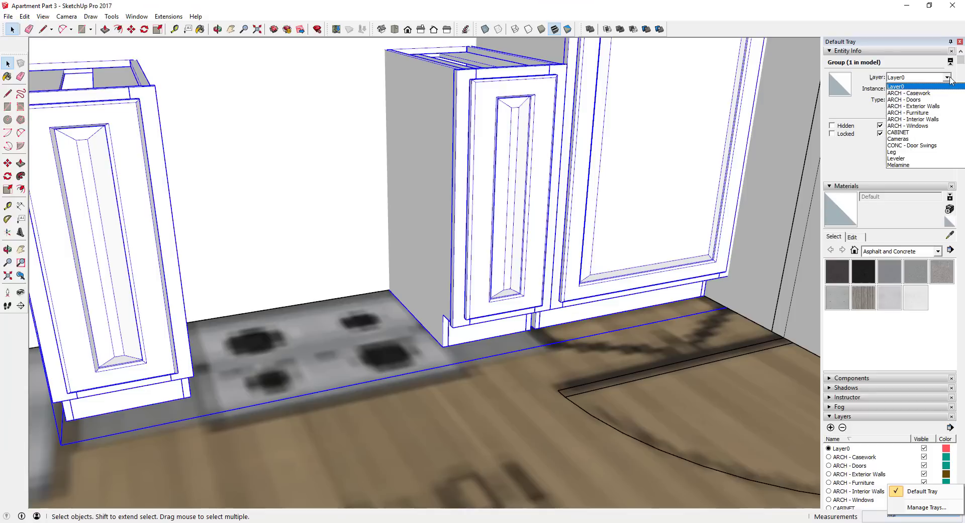
pyautogui.click(904, 100)
pyautogui.scroll(-3, 877, 338)
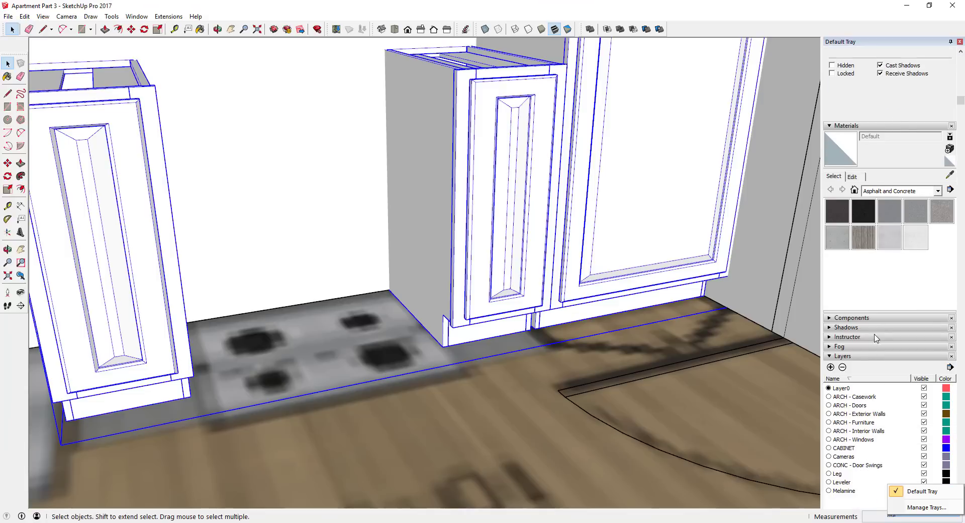
pyautogui.click(924, 397)
pyautogui.click(924, 397)
# Examine the kitchen cabinets, the overall apartment layout and the Plumbing Fixtures group in the bathrooms.
pyautogui.scroll(-5, 564, 273)
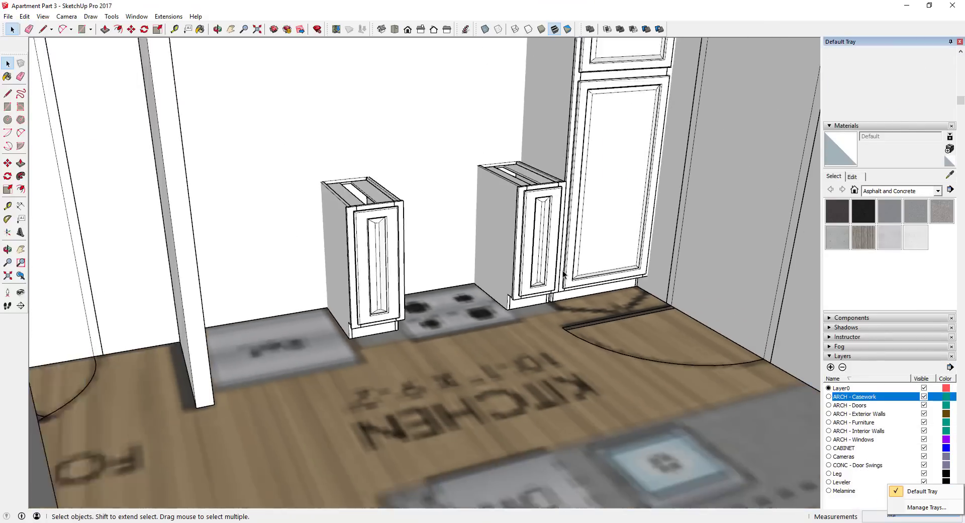
pyautogui.moveTo(563, 273); pyautogui.dragTo(536, 242, button='middle')
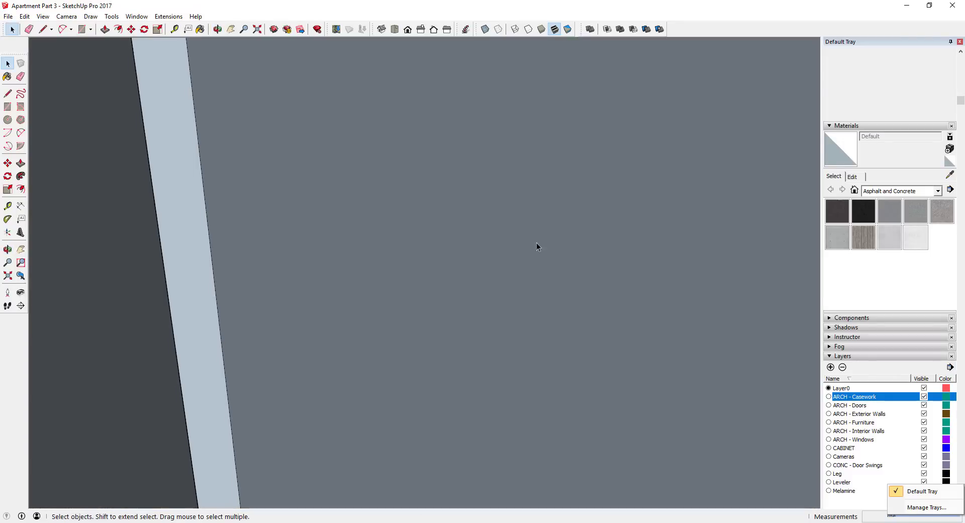
pyautogui.scroll(-10, 345, 301)
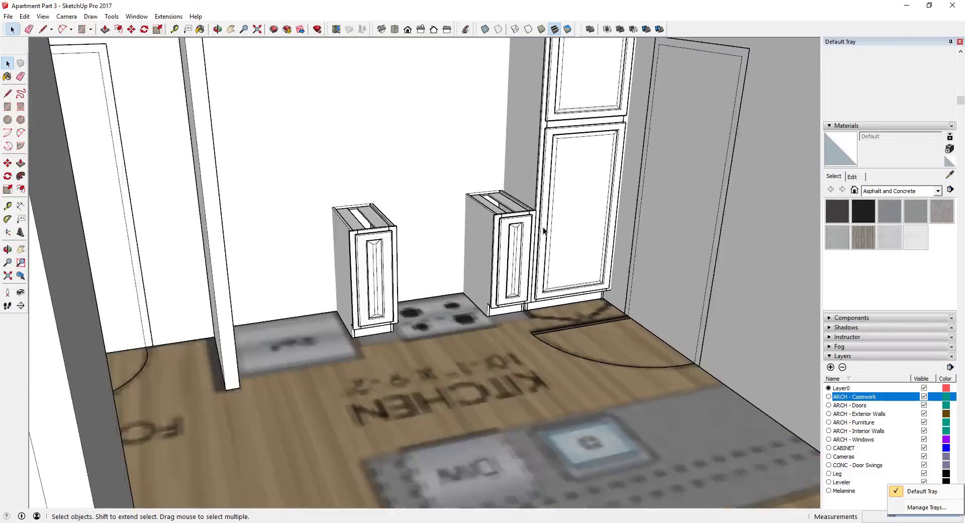
pyautogui.scroll(-10, 409, 341)
pyautogui.moveTo(409, 342); pyautogui.dragTo(375, 335, button='middle')
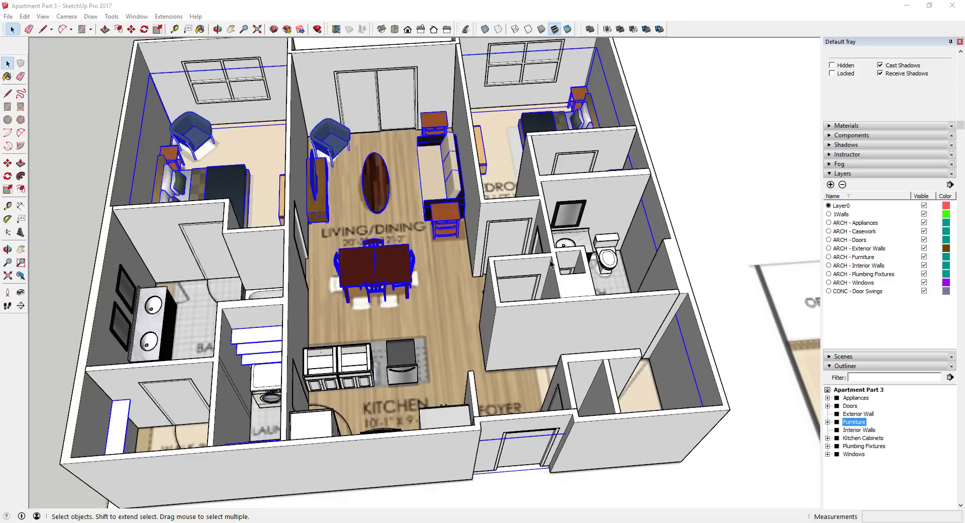
pyautogui.click(582, 243)
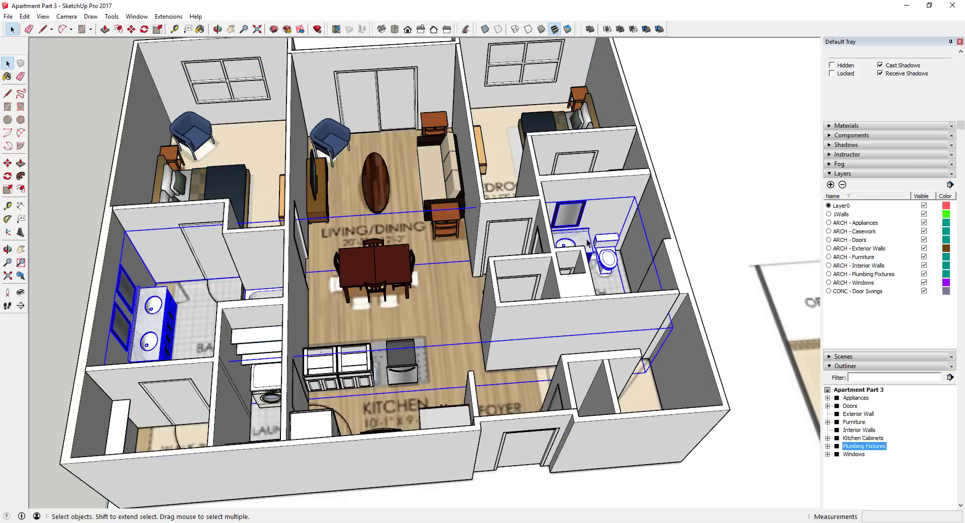
pyautogui.scroll(3, 583, 243)
pyautogui.moveTo(583, 243); pyautogui.dragTo(422, 194, button='middle')
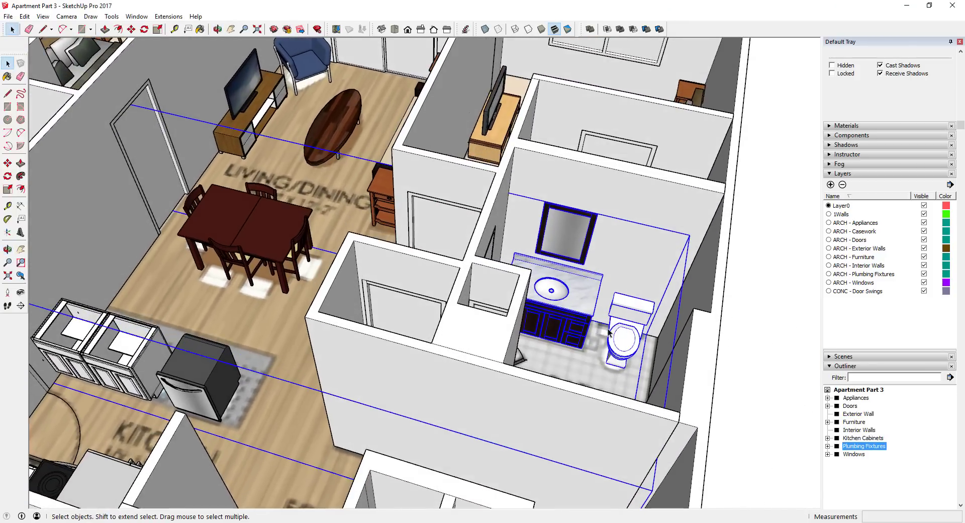
pyautogui.scroll(2, 635, 343)
pyautogui.scroll(-6, 635, 344)
pyautogui.moveTo(622, 332); pyautogui.dragTo(578, 245, button='middle')
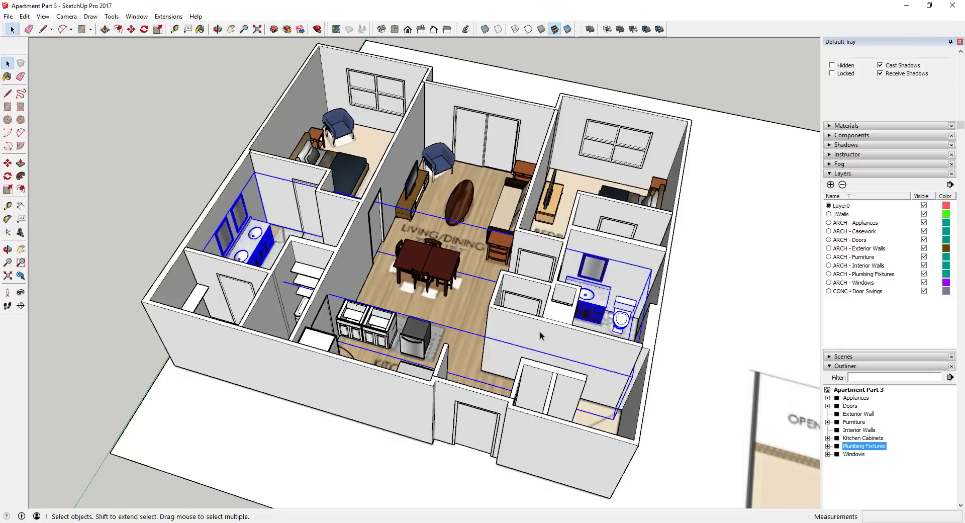
# Start the countertop's end profile on the wall at the base cabinet's top front corner, with a 2" overhang and a 1.5" high front edge.
pyautogui.scroll(3, 421, 344)
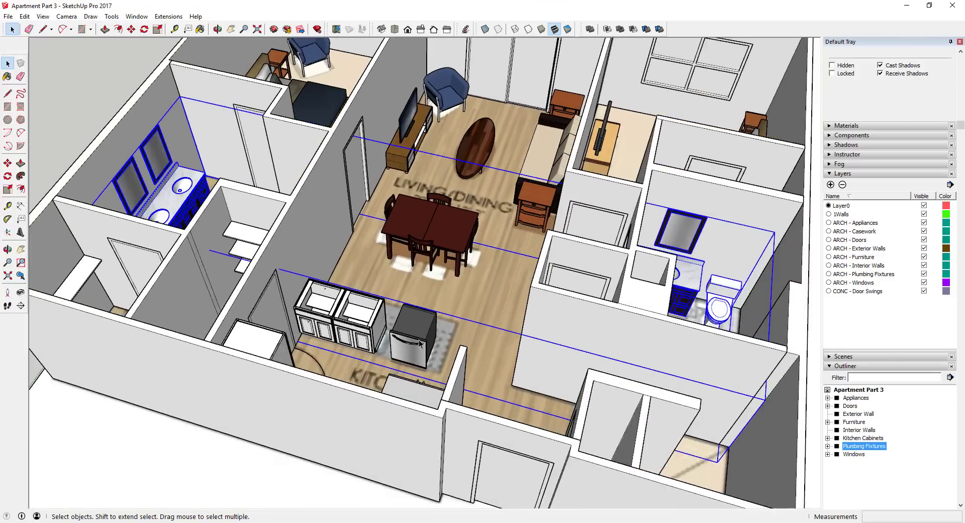
pyautogui.moveTo(483, 330); pyautogui.dragTo(384, 261, button='middle')
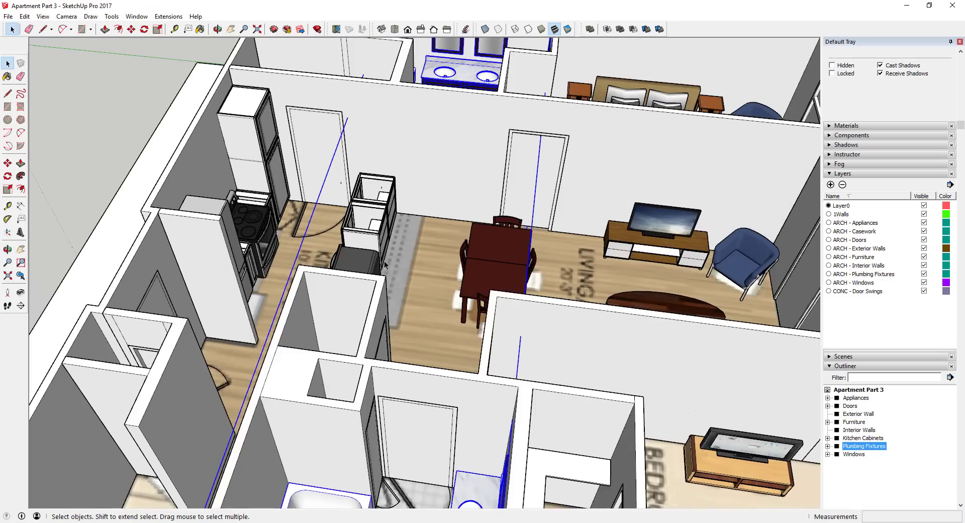
pyautogui.scroll(3, 324, 209)
pyautogui.moveTo(324, 209); pyautogui.dragTo(376, 214, button='middle')
pyautogui.scroll(3, 402, 255)
pyautogui.scroll(-3, 319, 215)
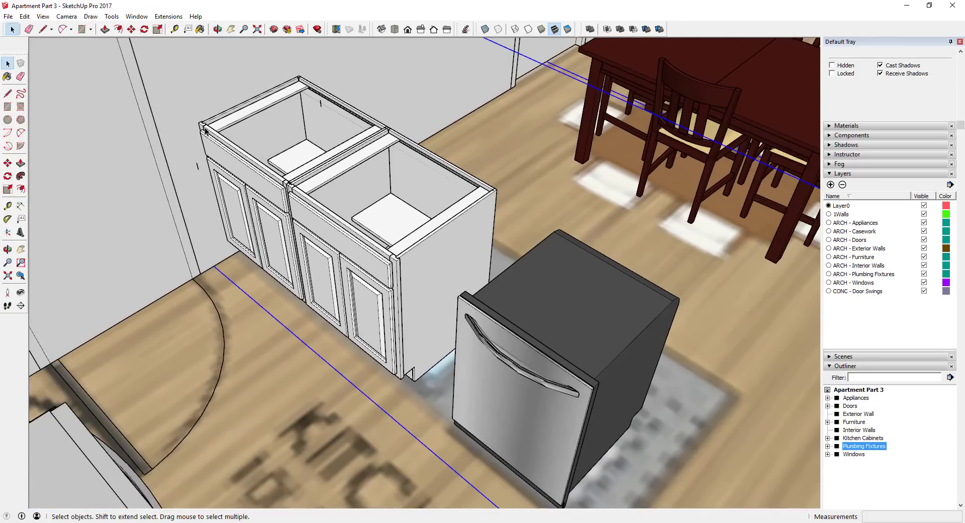
pyautogui.press('l')
pyautogui.scroll(2, 203, 129)
pyautogui.click(200, 122)
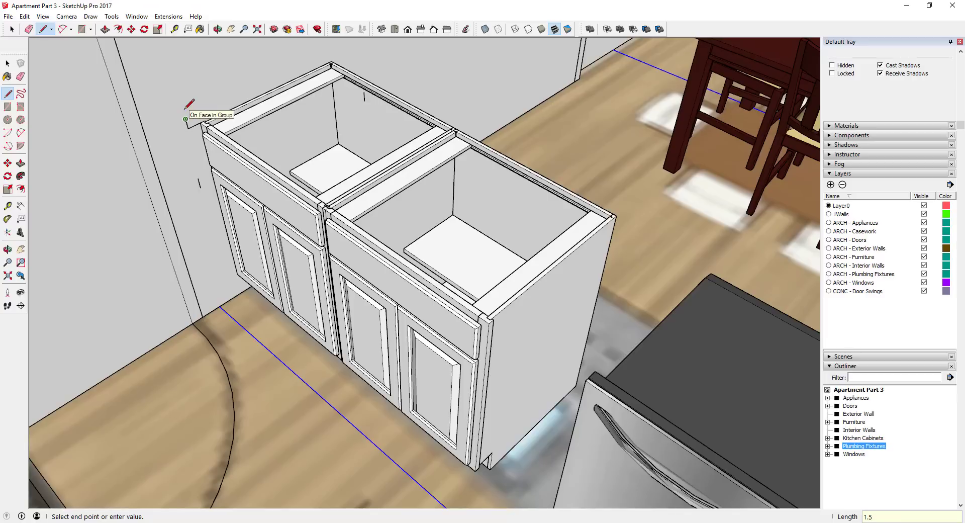
pyautogui.press('Return')
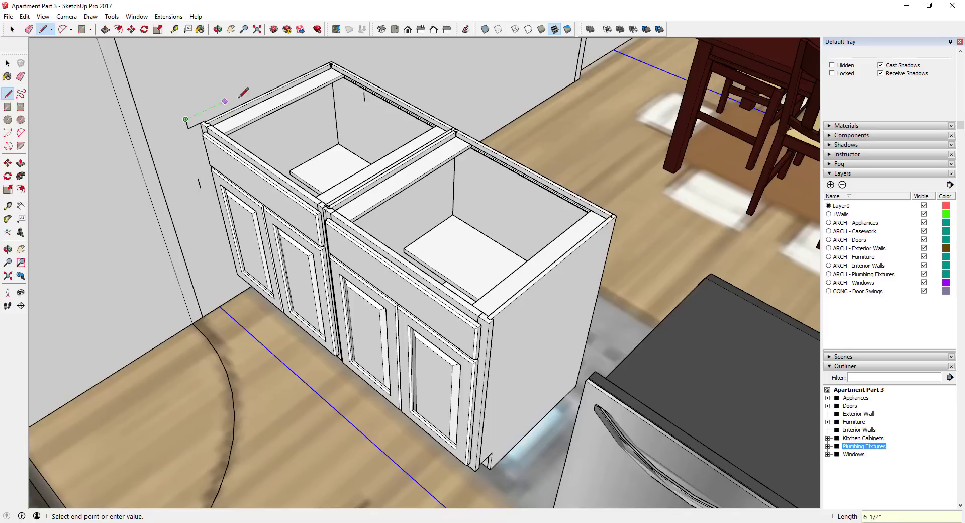
# Draw the profile's top and bottom edges back to the cabinet's rear corner and close it into a 1 1/2" high face.
pyautogui.click(331, 63)
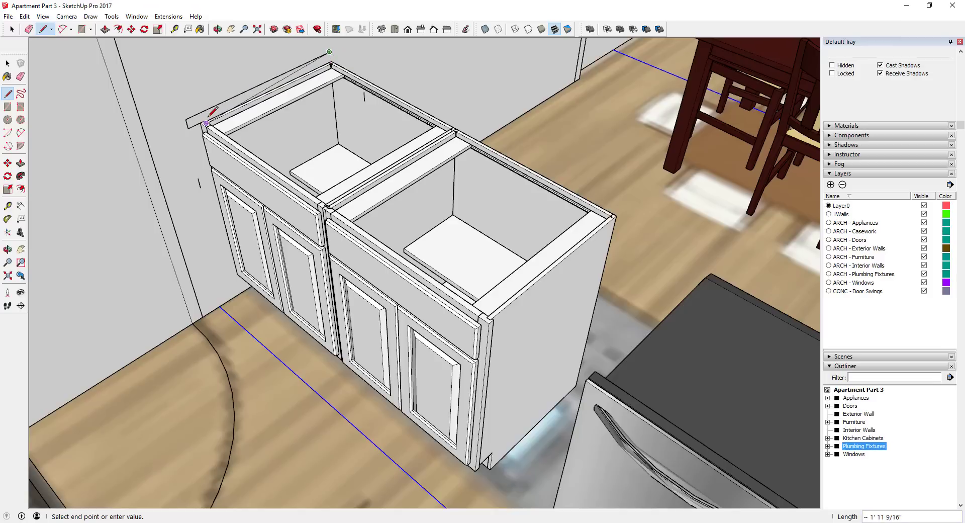
pyautogui.scroll(3, 196, 126)
pyautogui.click(179, 137)
pyautogui.press('space')
pyautogui.scroll(-2, 191, 136)
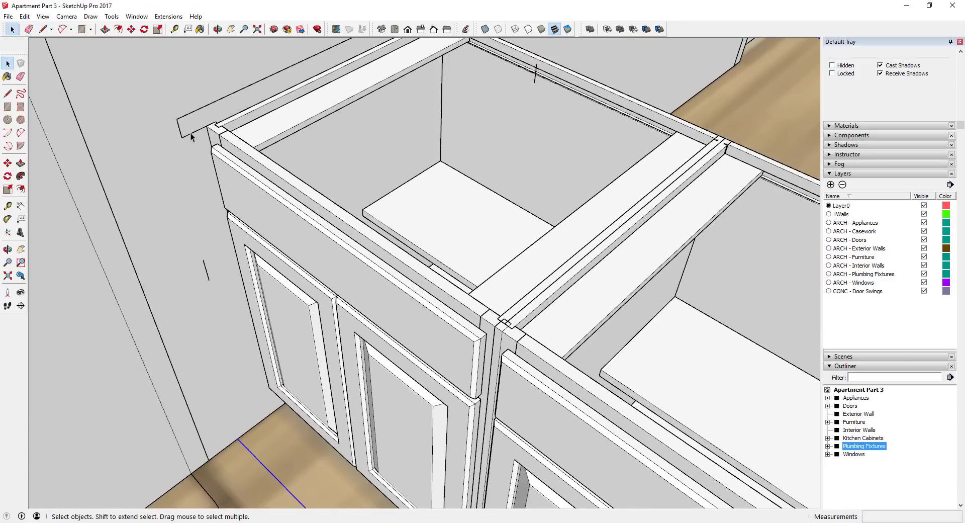
pyautogui.press('l')
pyautogui.click(181, 136)
pyautogui.scroll(-5, 186, 133)
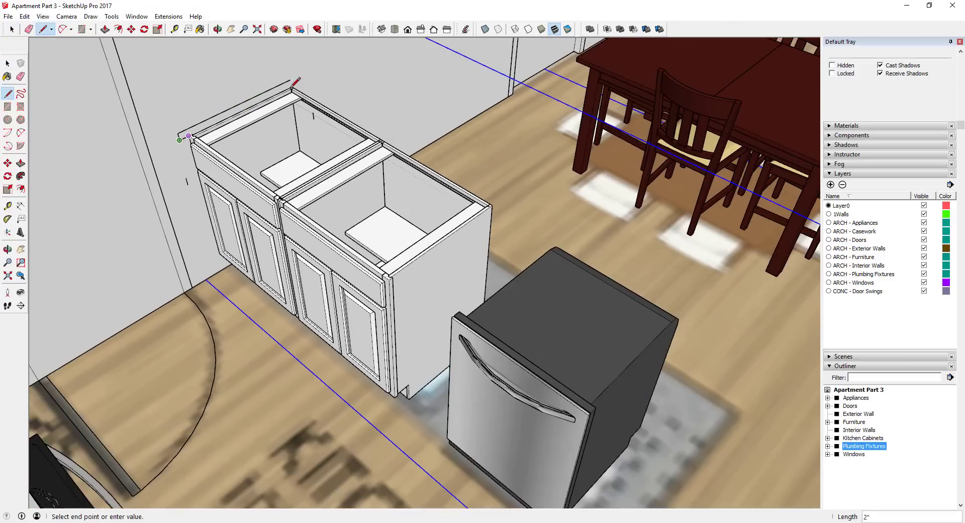
pyautogui.scroll(2, 296, 84)
pyautogui.click(290, 87)
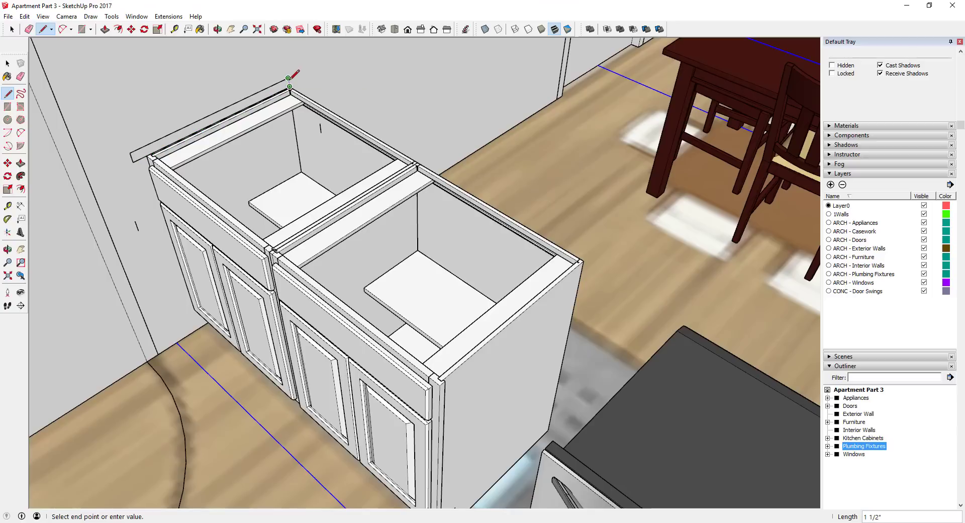
pyautogui.press('space')
# Push/Pull the countertop profile 4' 5 1/4" along the two base cabinets to their exposed end.
pyautogui.click(280, 91)
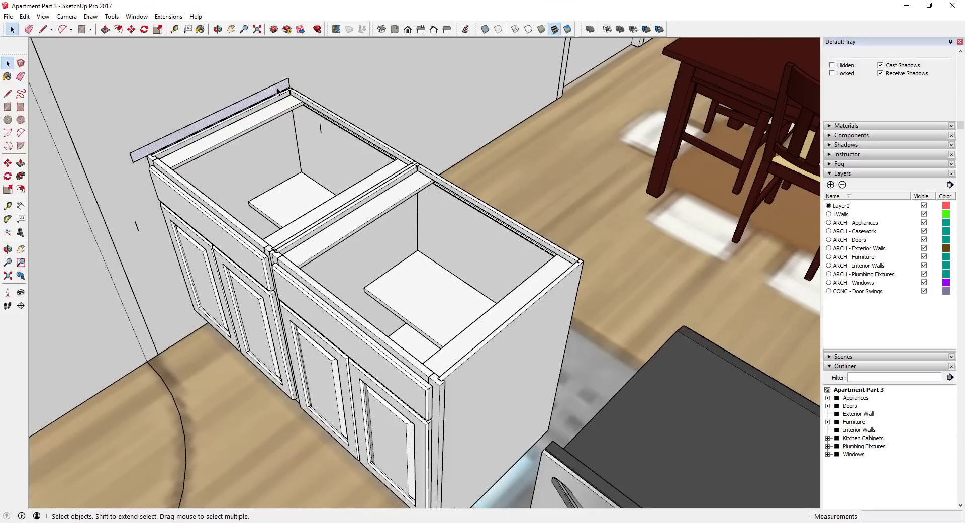
pyautogui.press('p')
pyautogui.moveTo(285, 96); pyautogui.dragTo(470, 235)
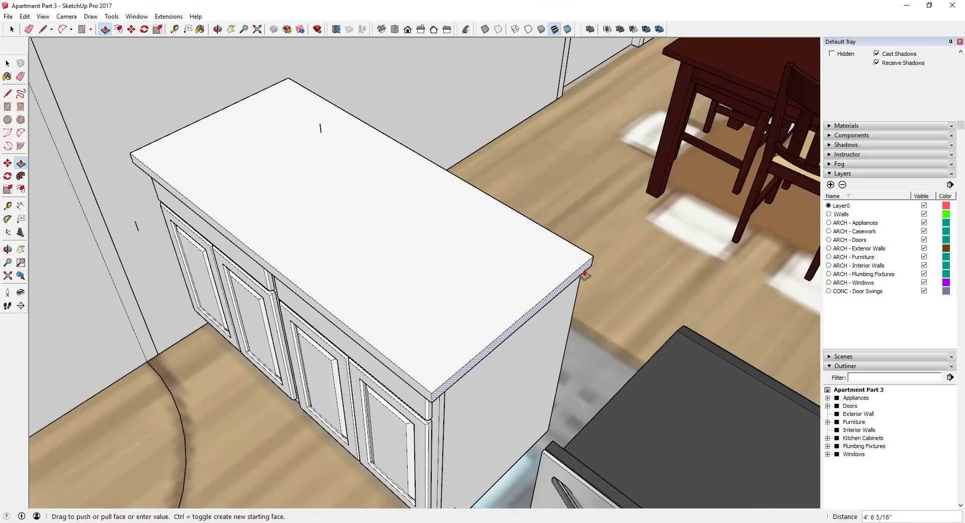
pyautogui.moveTo(573, 318); pyautogui.dragTo(565, 323)
# Hide the ARCH - Exterior Walls and ARCH - Interior Walls layers to open up the view of the kitchen.
pyautogui.moveTo(565, 323); pyautogui.dragTo(512, 288, button='middle')
pyautogui.moveTo(122, 255); pyautogui.dragTo(158, 244, button='middle')
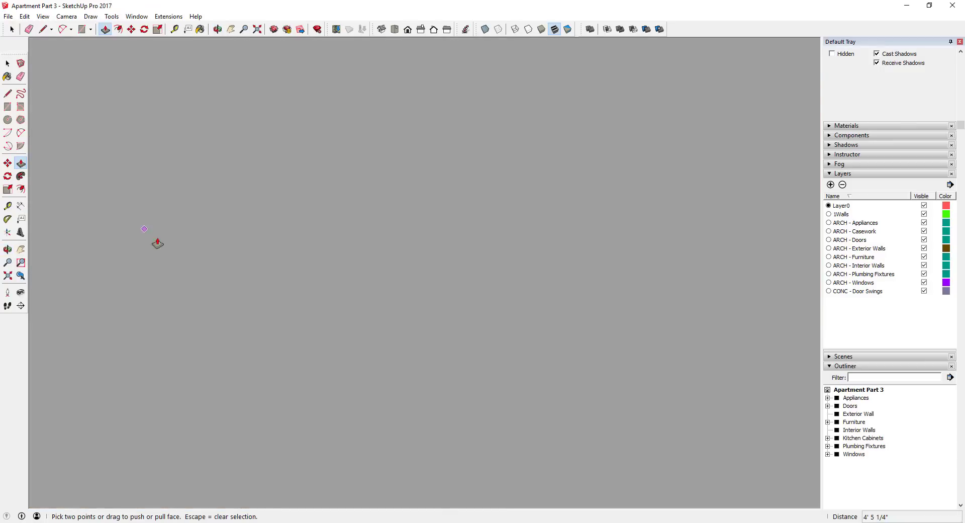
pyautogui.click(924, 249)
pyautogui.click(924, 265)
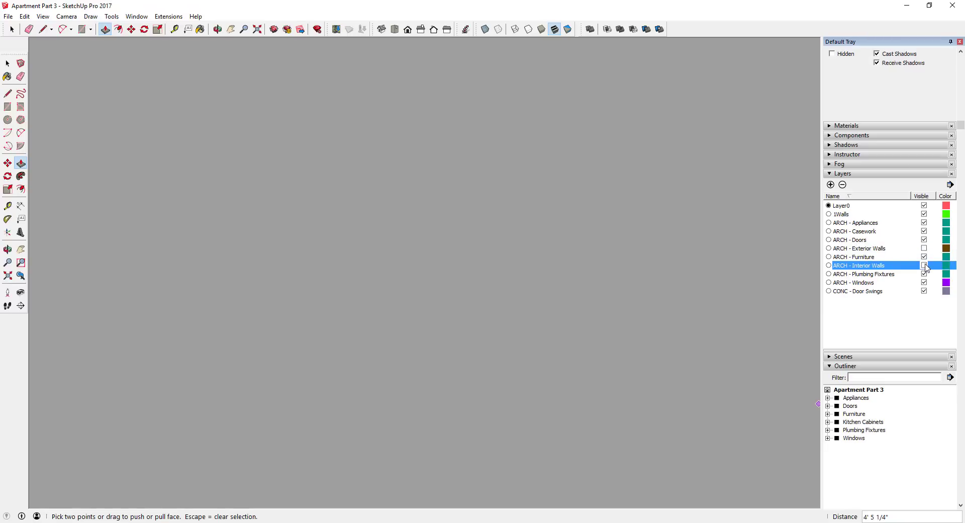
pyautogui.scroll(-10, 494, 252)
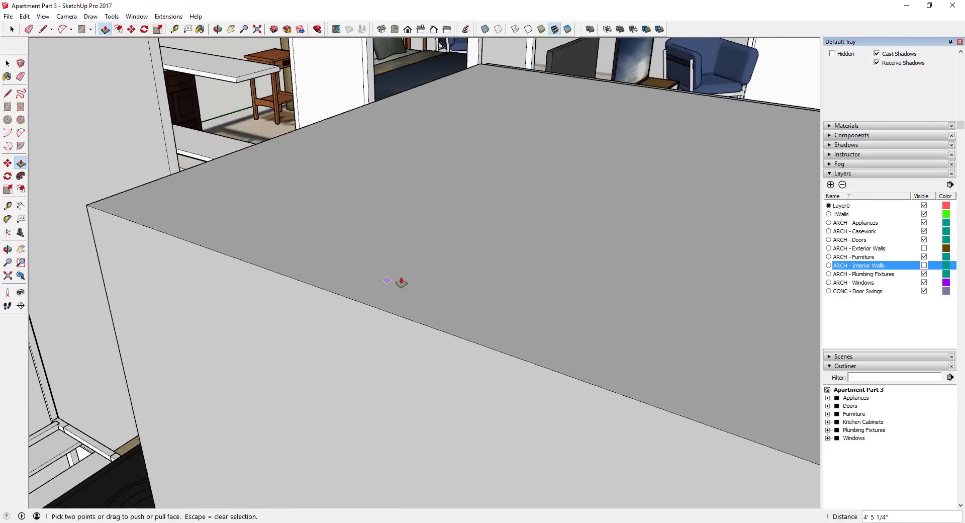
pyautogui.moveTo(578, 263); pyautogui.dragTo(606, 242, button='middle')
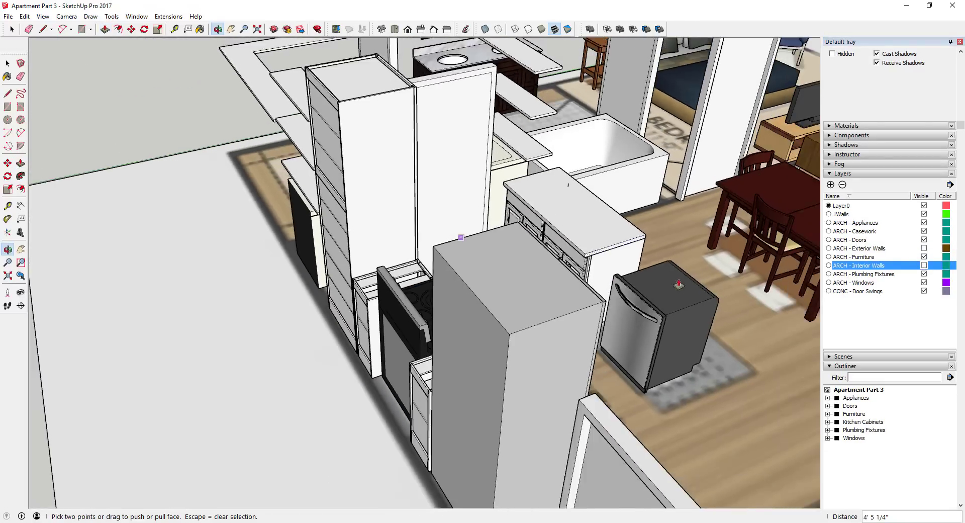
# Push/Pull the end face of the island countertop about 3' 10 9/16" outward so it extends over the dishwasher.
pyautogui.scroll(5, 606, 241)
pyautogui.scroll(2, 605, 241)
pyautogui.scroll(-5, 510, 215)
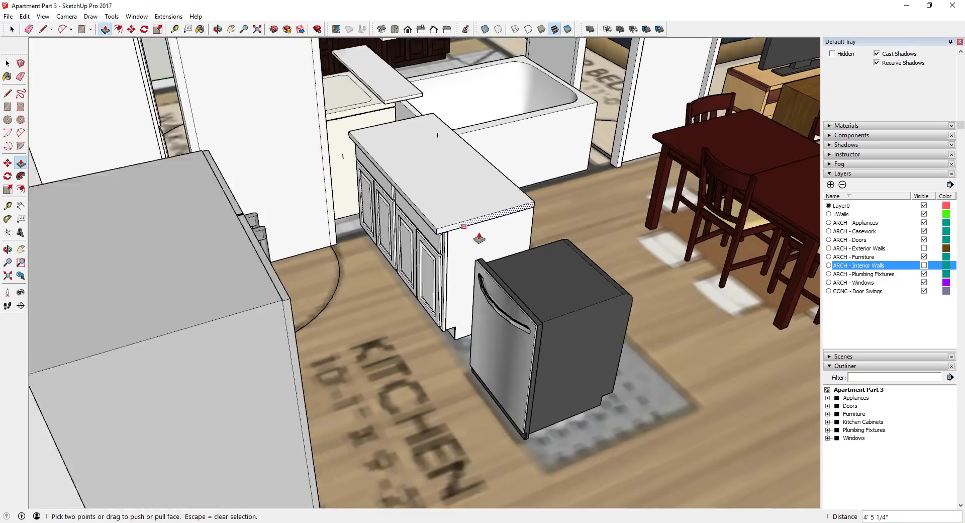
pyautogui.moveTo(470, 224); pyautogui.dragTo(661, 349, button='middle')
pyautogui.moveTo(528, 319); pyautogui.dragTo(583, 310, button='middle')
pyautogui.scroll(4, 490, 291)
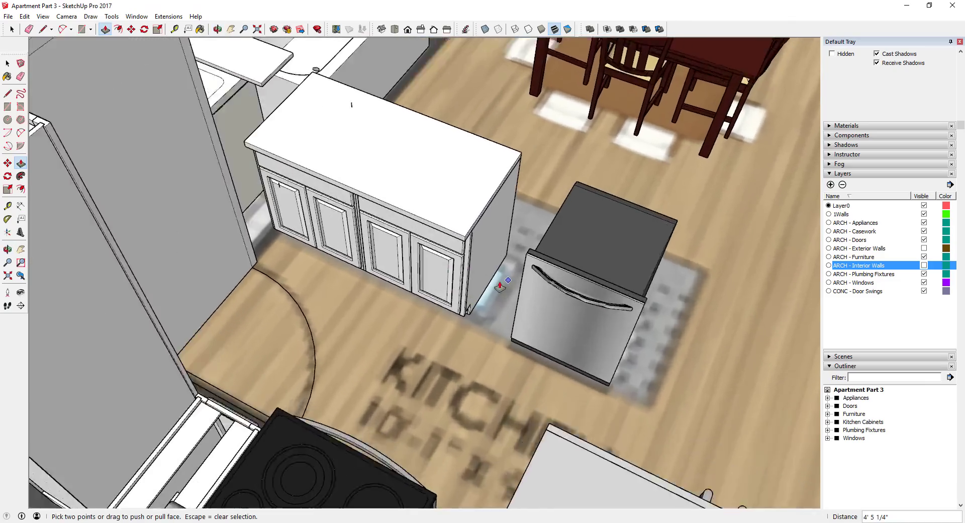
pyautogui.scroll(-5, 501, 254)
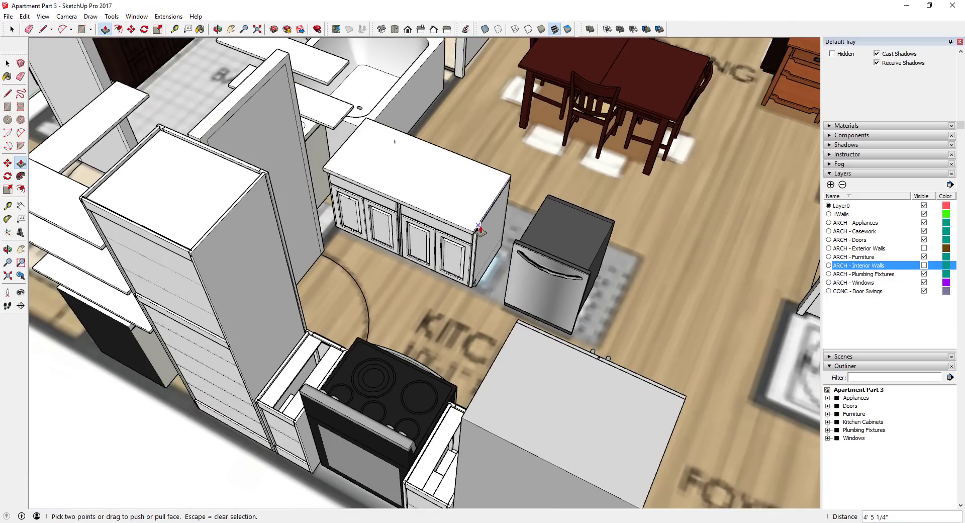
pyautogui.moveTo(483, 228); pyautogui.dragTo(478, 215, button='middle')
pyautogui.scroll(4, 459, 235)
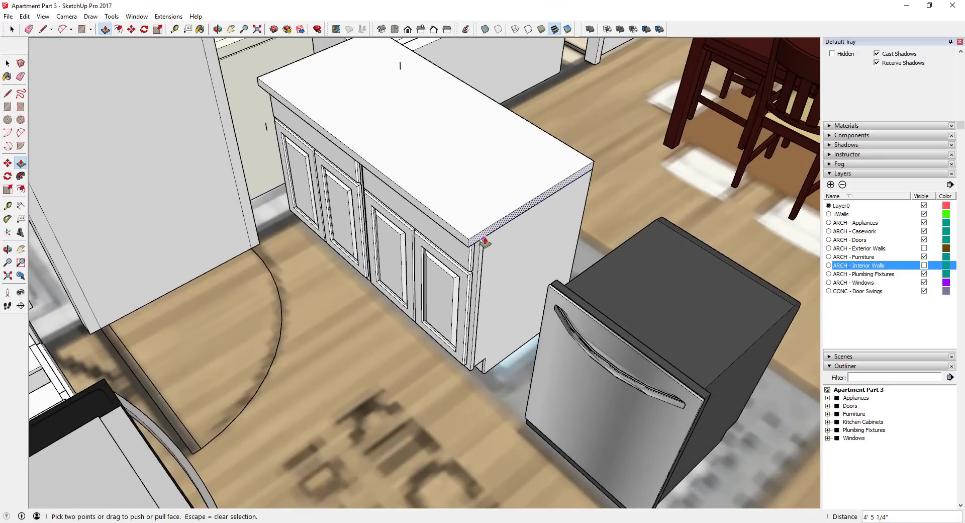
pyautogui.click(484, 239)
pyautogui.scroll(-2, 706, 384)
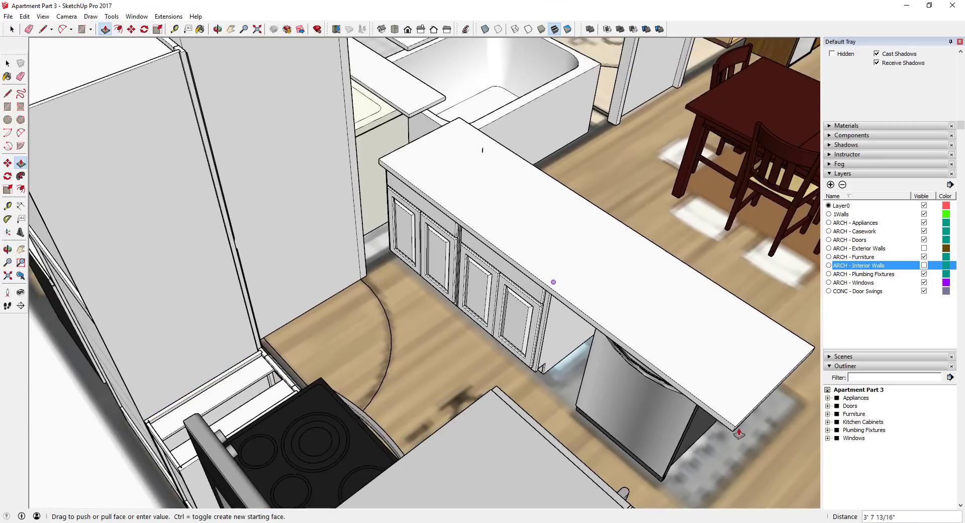
pyautogui.click(726, 476)
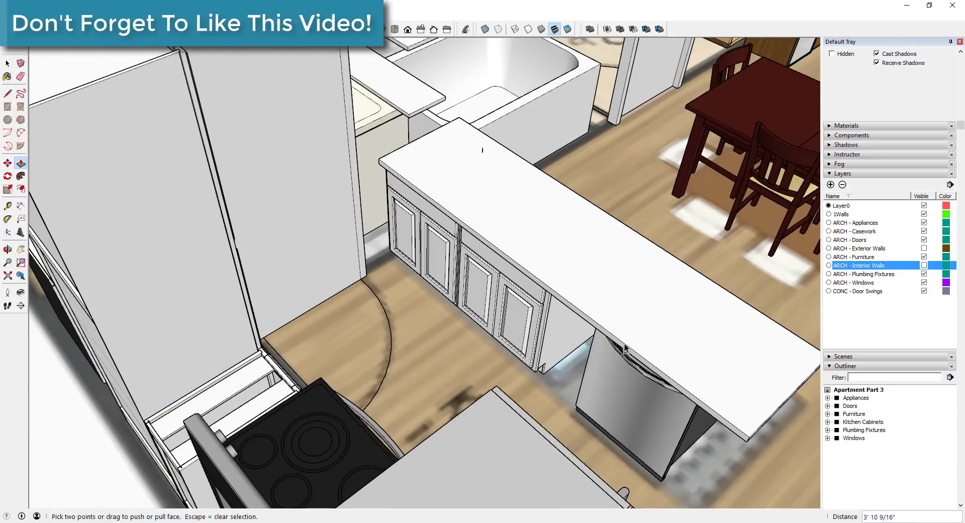
# Group all of the countertop geometry and rename the group Kitchen Counter.
pyautogui.press('space')
pyautogui.tripleClick(611, 280)
pyautogui.rightClick(611, 281)
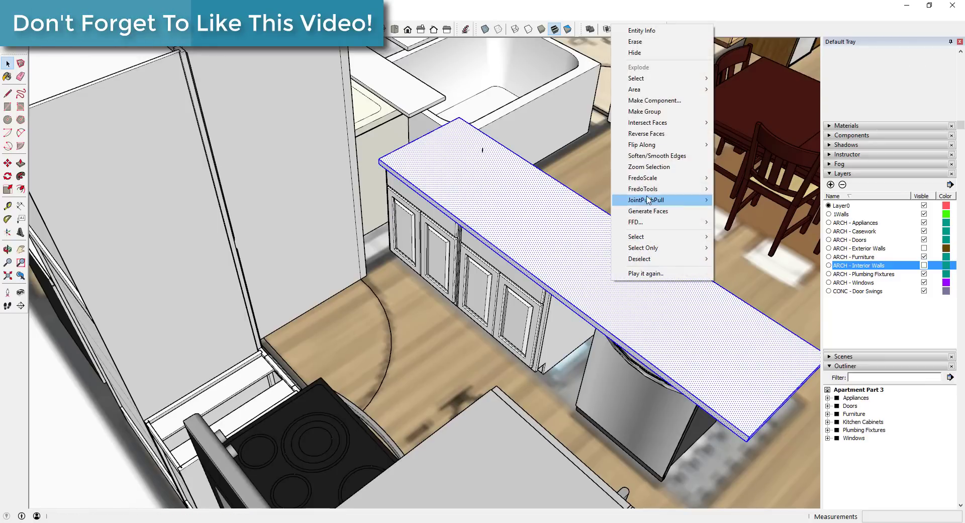
pyautogui.click(661, 117)
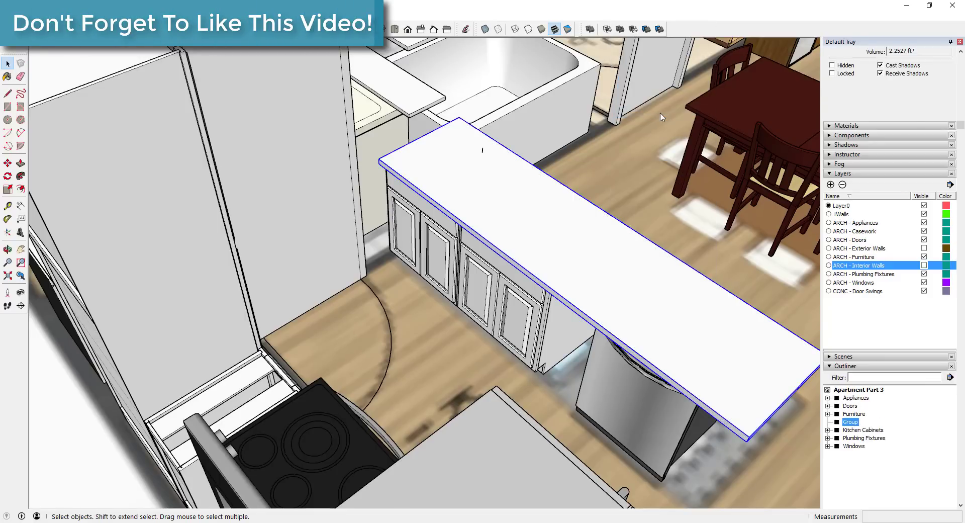
pyautogui.rightClick(851, 422)
pyautogui.click(865, 409)
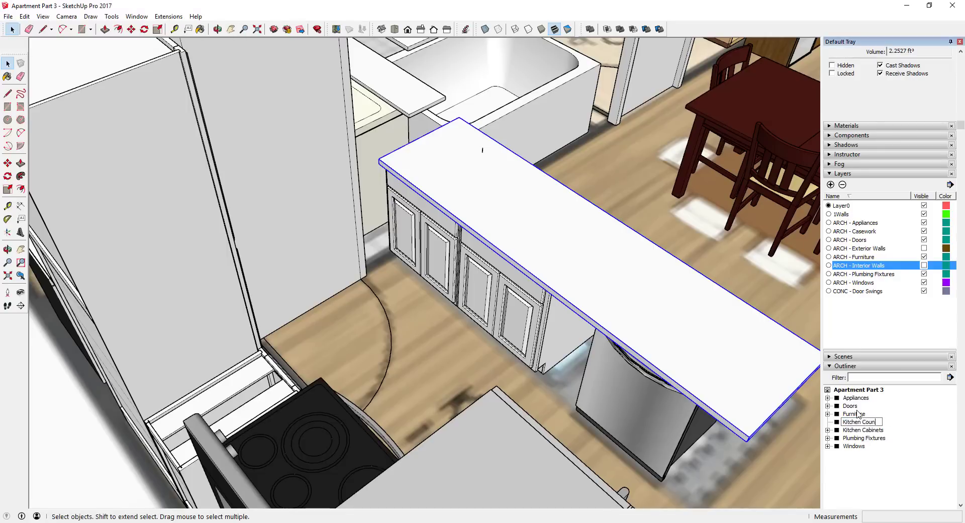
pyautogui.write('Kitchen Counter')
pyautogui.press('Return')
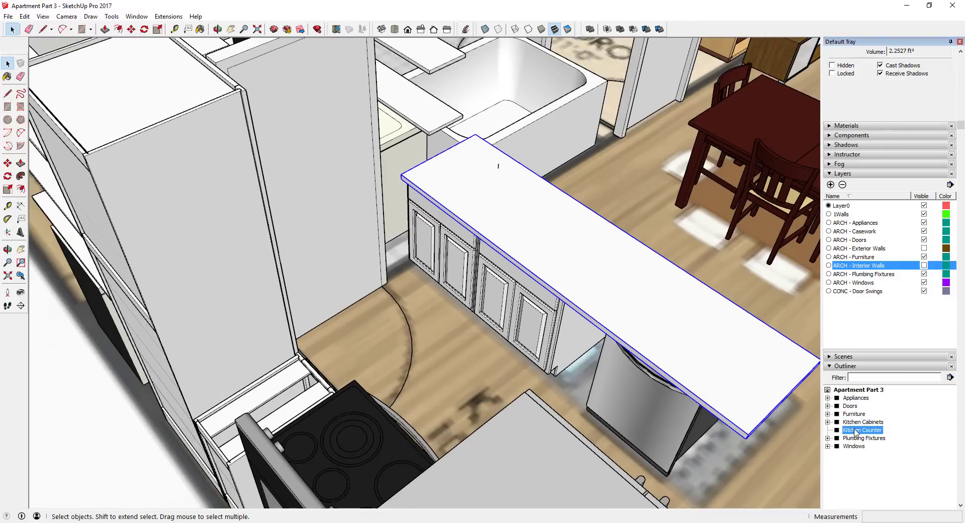
# Nest the Kitchen Counter group inside the Kitchen Cabinets group.
pyautogui.click(827, 414)
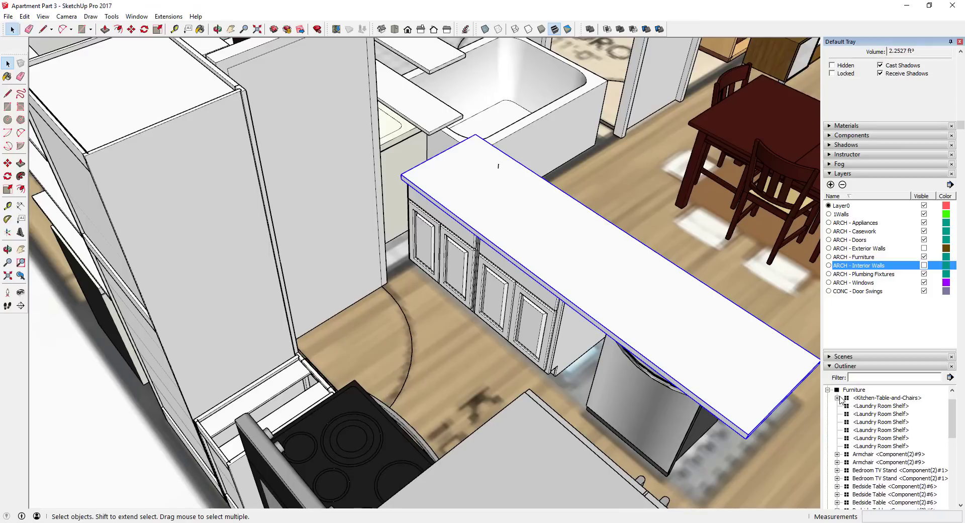
pyautogui.click(827, 390)
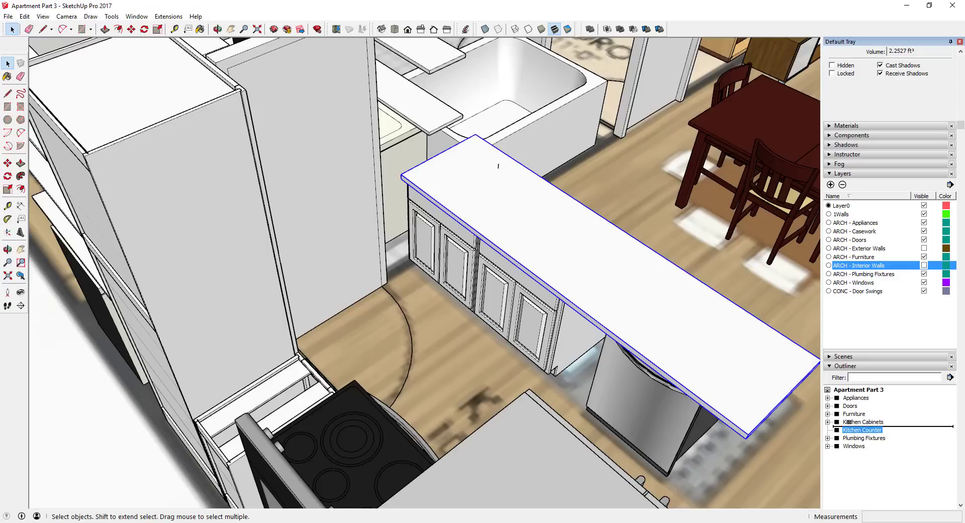
pyautogui.moveTo(853, 421); pyautogui.dragTo(857, 423)
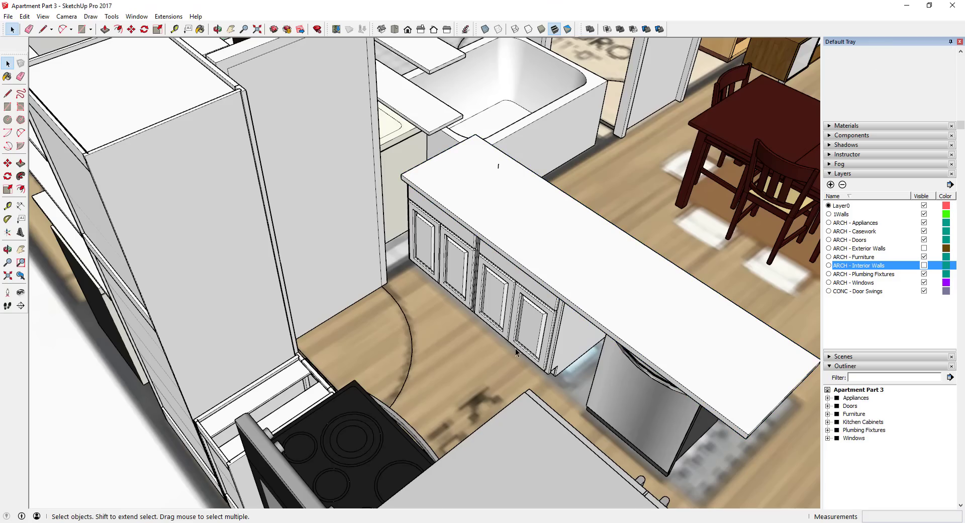
pyautogui.scroll(-1, 515, 349)
pyautogui.moveTo(515, 349); pyautogui.dragTo(377, 239, button='middle')
pyautogui.scroll(2, 537, 345)
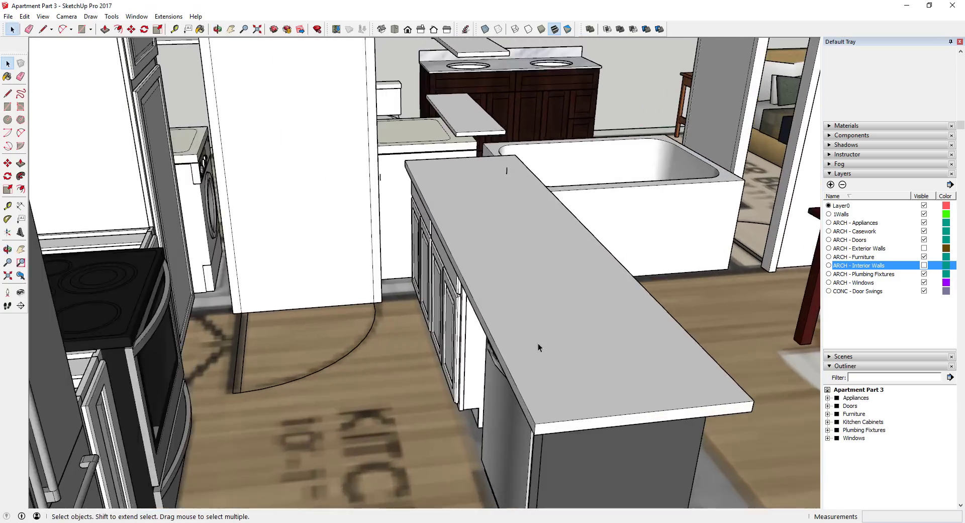
pyautogui.moveTo(538, 342); pyautogui.dragTo(543, 303, button='middle')
pyautogui.scroll(3, 545, 430)
pyautogui.press('l')
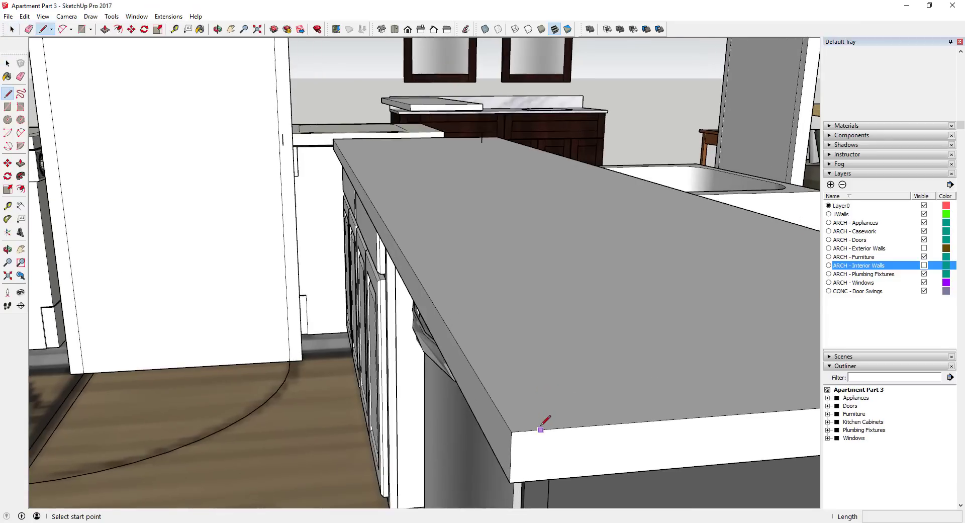
pyautogui.click(511, 431)
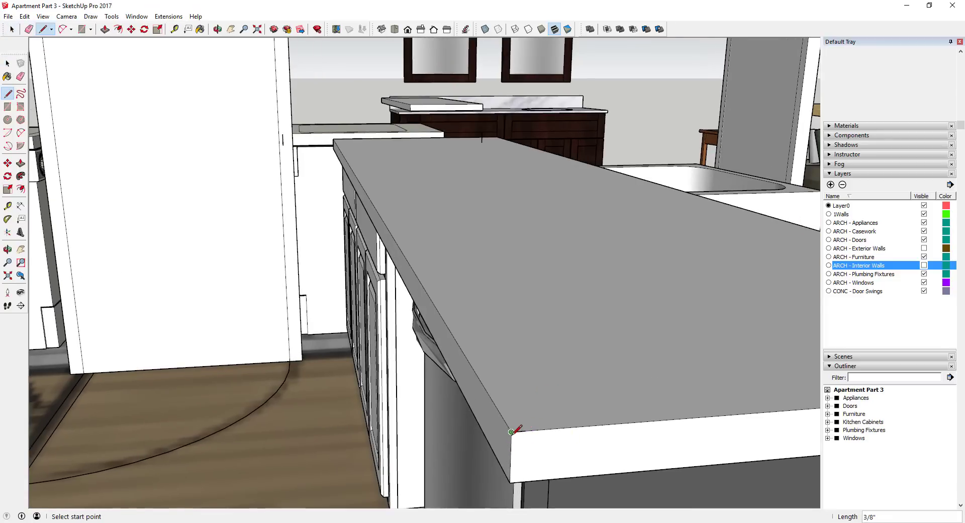
pyautogui.moveTo(514, 439); pyautogui.dragTo(516, 444, button='middle')
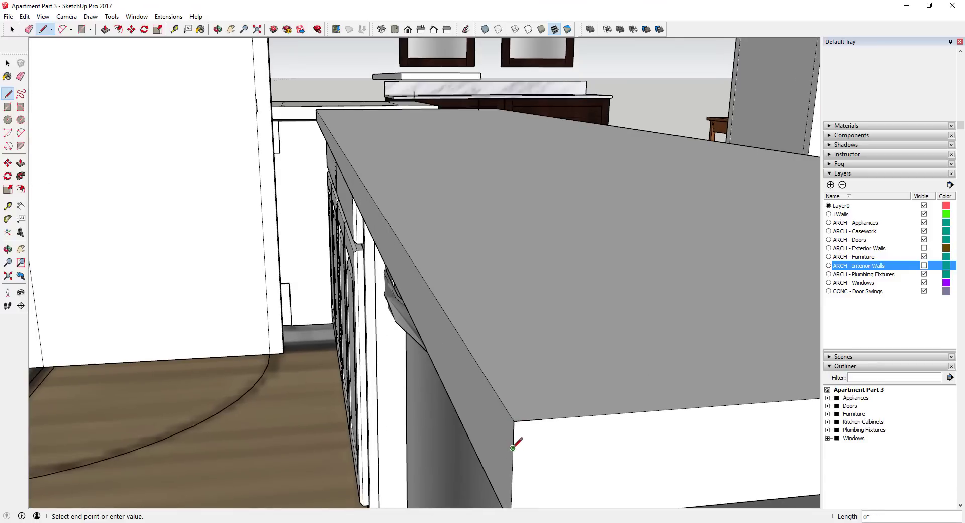
pyautogui.click(541, 419)
pyautogui.press('space')
pyautogui.press('p')
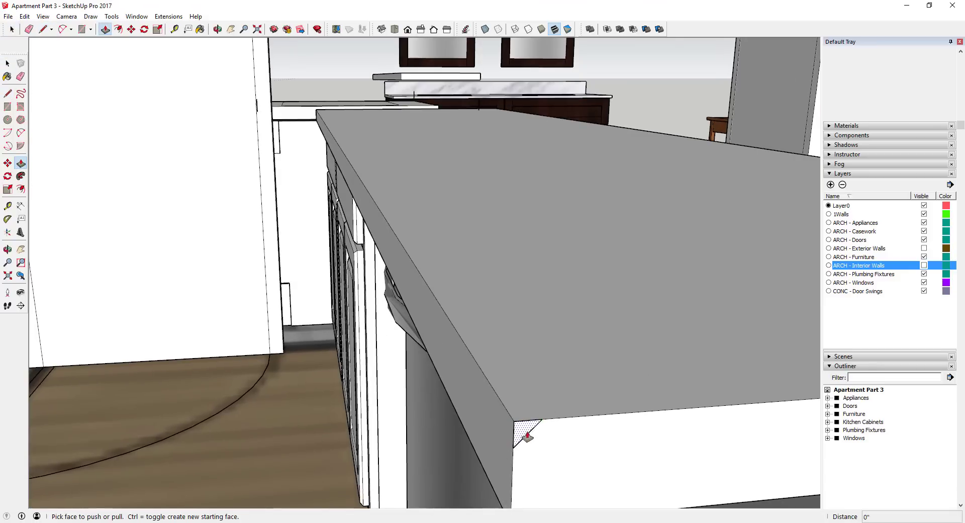
pyautogui.click(523, 436)
pyautogui.scroll(-2, 479, 365)
pyautogui.press('space')
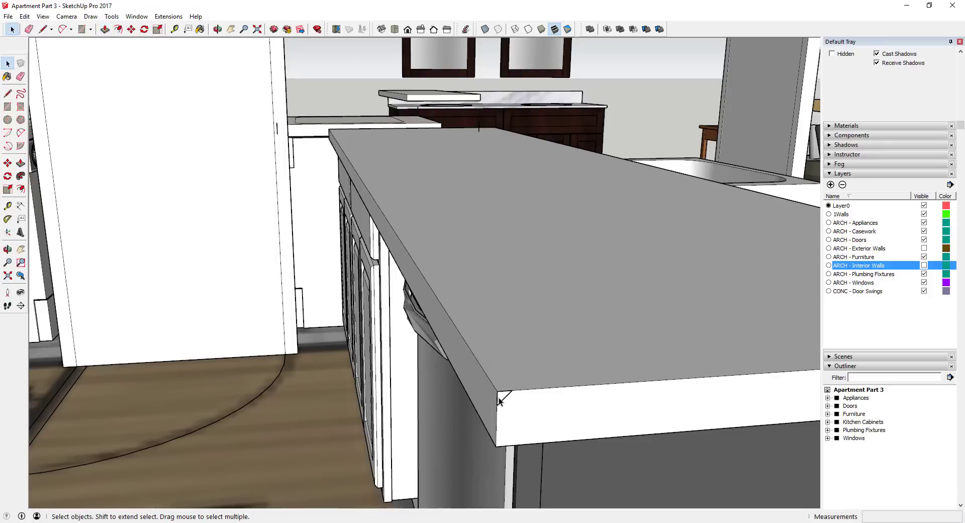
pyautogui.doubleClick(500, 396)
pyautogui.scroll(3, 499, 395)
pyautogui.moveTo(499, 396)
pyautogui.mouseDown(button='middle')
pyautogui.moveTo(571, 396)
pyautogui.moveTo(508, 381)
pyautogui.mouseUp(button='middle')
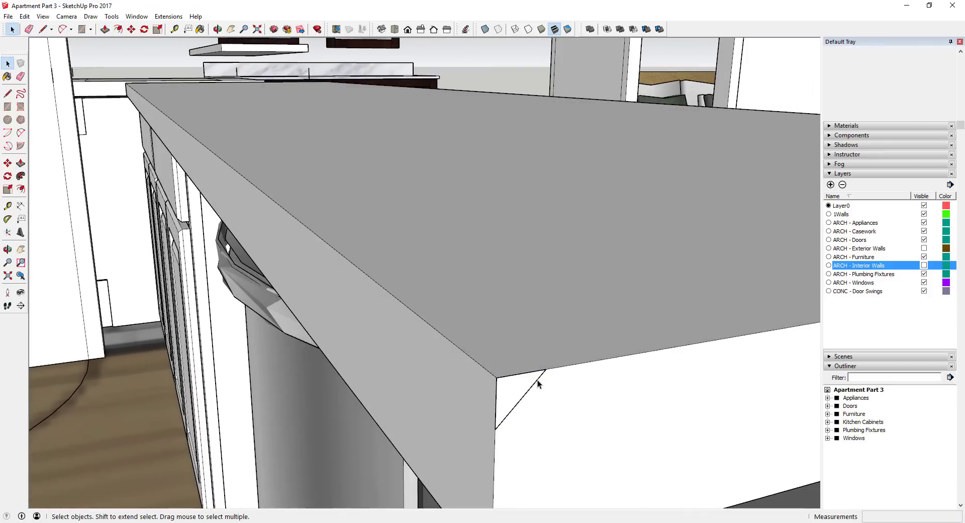
# Open the Kitchen Cabinets group and its nested Kitchen Counter group for editing, and select the countertop's end face.
pyautogui.doubleClick(511, 385)
pyautogui.scroll(2, 501, 379)
pyautogui.press('l')
pyautogui.click(497, 378)
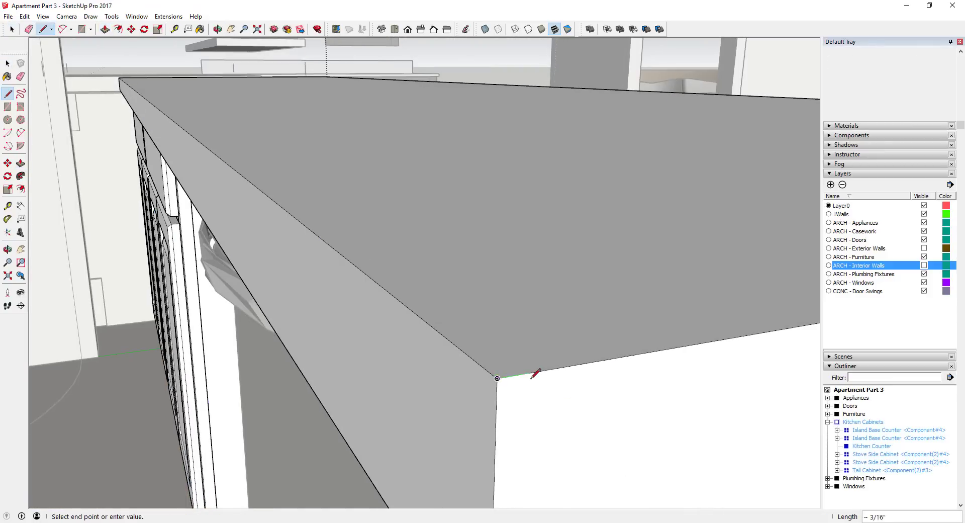
pyautogui.press('space')
pyautogui.click(519, 400)
pyautogui.doubleClick(500, 388)
pyautogui.click(500, 387)
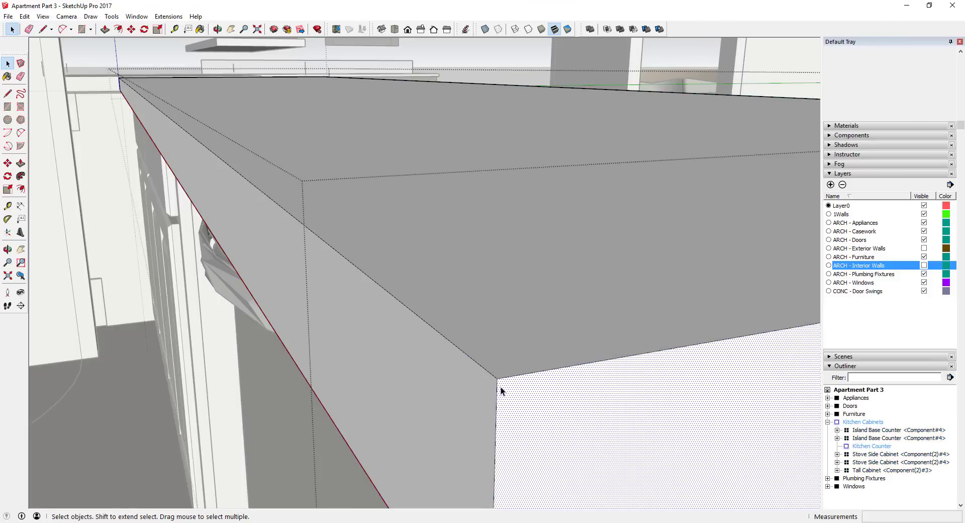
# Draw a diagonal line across the top front corner of the countertop's end face, starting 3/8" below the corner.
pyautogui.press('l')
pyautogui.click(497, 378)
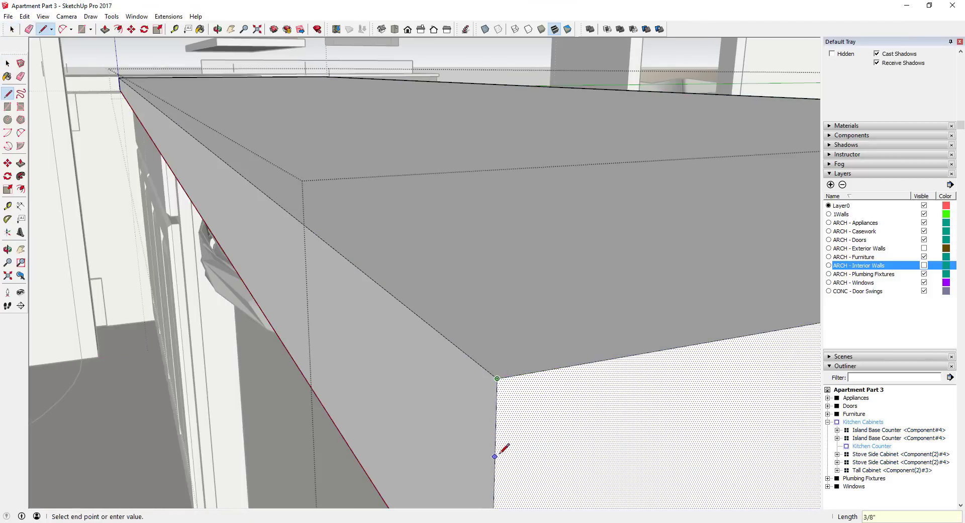
pyautogui.click(572, 364)
pyautogui.press('space')
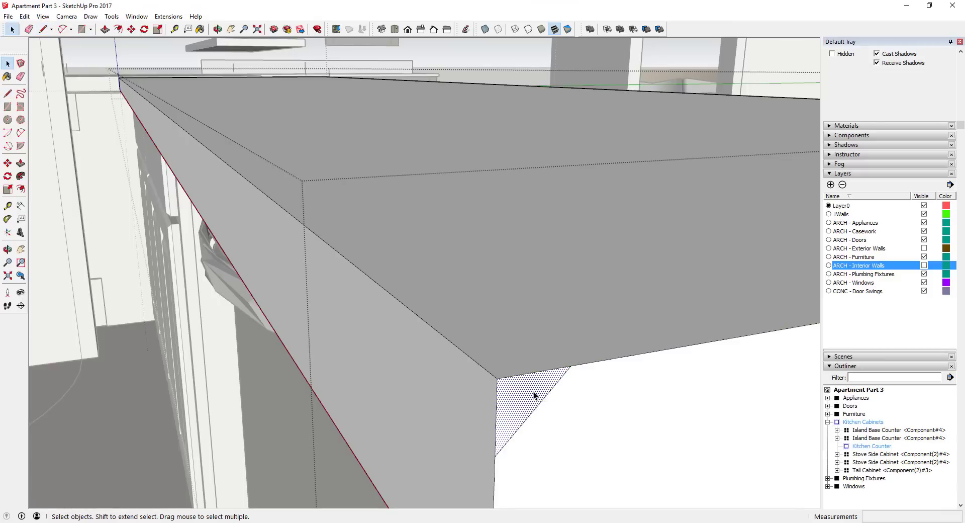
# Push/Pull the triangular corner face 8' 3 13/16" along the countertop to bevel its front edge, and close the Kitchen Counter group.
pyautogui.press('p')
pyautogui.click(533, 397)
pyautogui.scroll(-5, 437, 339)
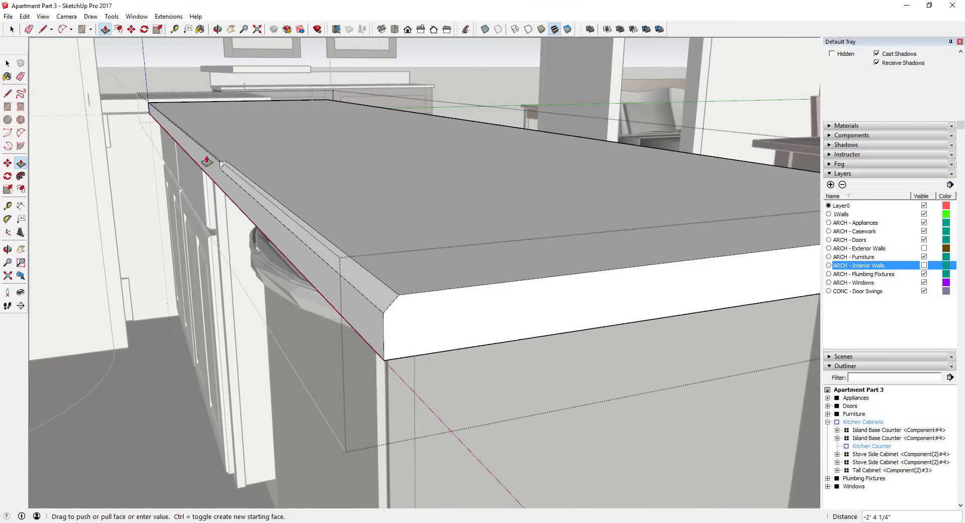
pyautogui.click(148, 113)
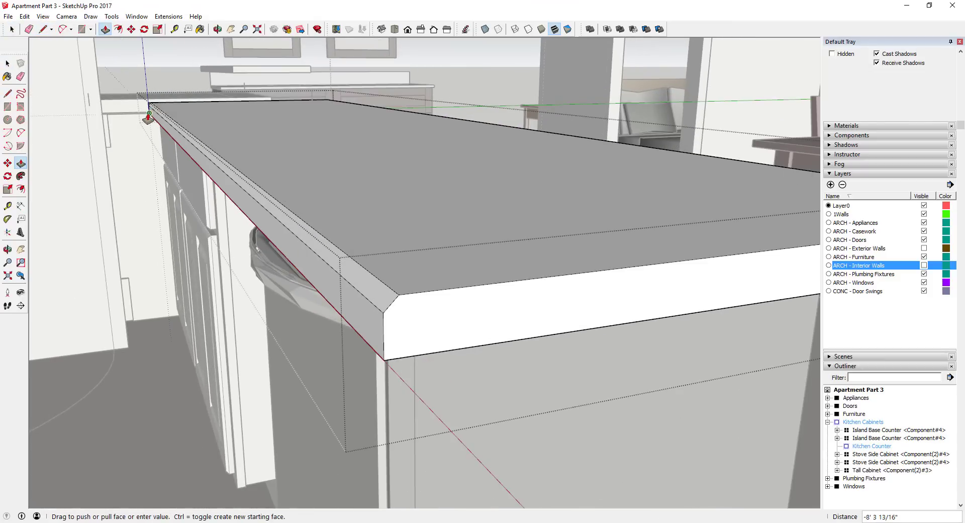
pyautogui.press('space')
pyautogui.scroll(-4, 395, 304)
pyautogui.scroll(-4, 475, 333)
pyautogui.click(631, 374)
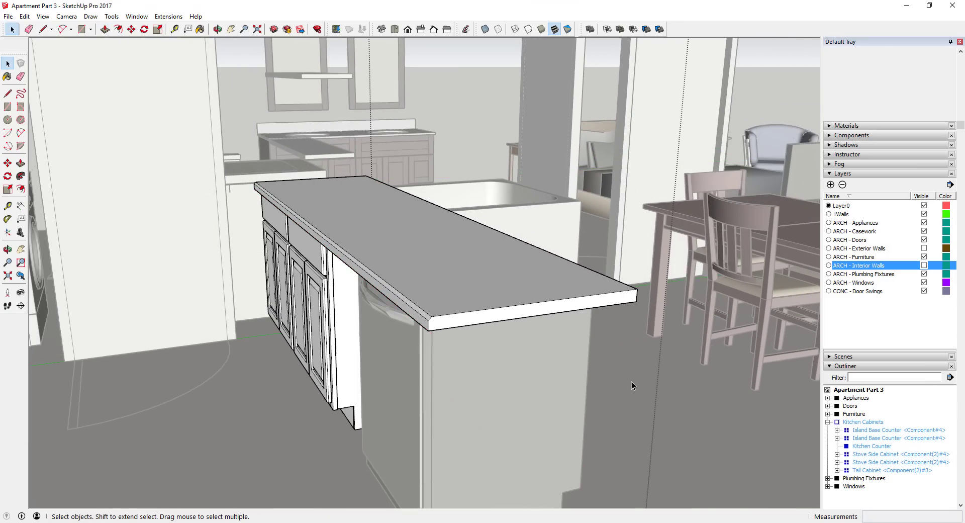
# Examine the beveled island countertop, stove-side cabinets and dishwasher from several sides.
pyautogui.moveTo(625, 381); pyautogui.dragTo(418, 433, button='middle')
pyautogui.scroll(-5, 473, 387)
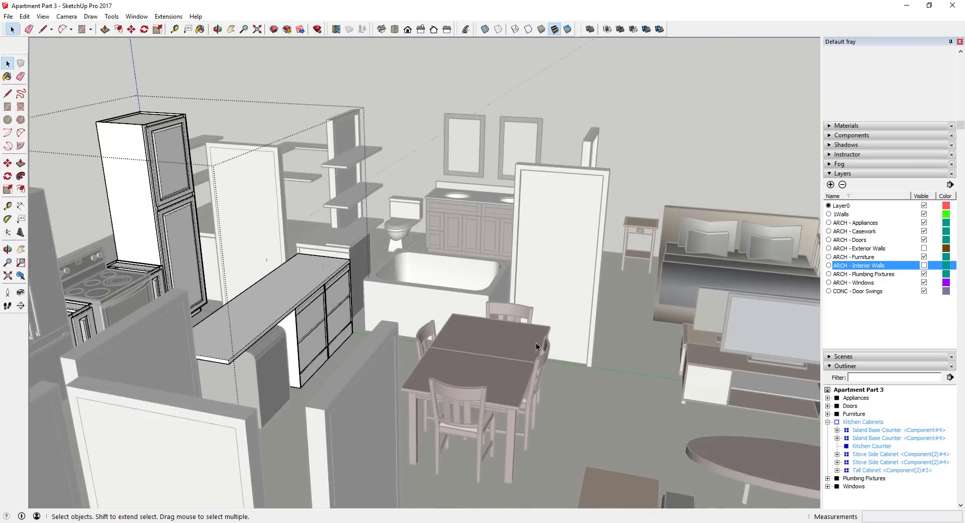
pyautogui.keyDown('shift'); pyautogui.moveTo(536, 345); pyautogui.dragTo(653, 354, button='middle'); pyautogui.keyUp('shift')
pyautogui.scroll(3, 198, 309)
pyautogui.scroll(3, 198, 309)
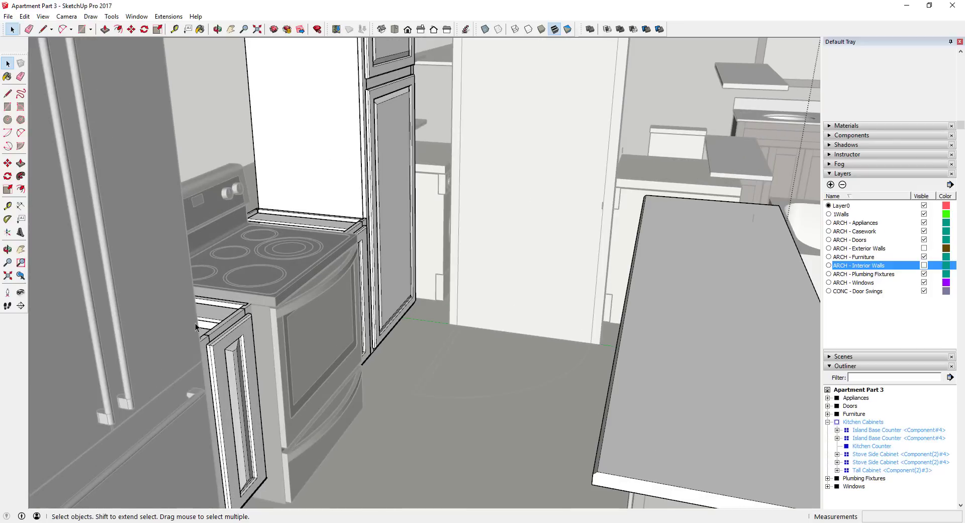
pyautogui.scroll(-5, 487, 328)
pyautogui.moveTo(487, 328); pyautogui.dragTo(566, 314, button='middle')
pyautogui.scroll(4, 655, 315)
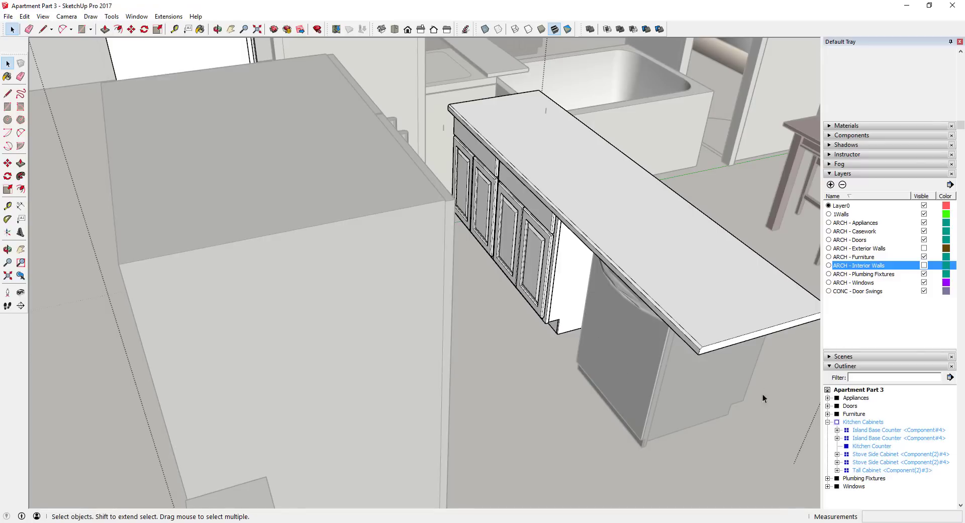
pyautogui.scroll(-4, 657, 384)
pyautogui.moveTo(719, 364); pyautogui.dragTo(677, 362, button='middle')
# Hide the Kitchen Counter group to expose the island base cabinets, and close the Kitchen Cabinets group.
pyautogui.click(696, 342)
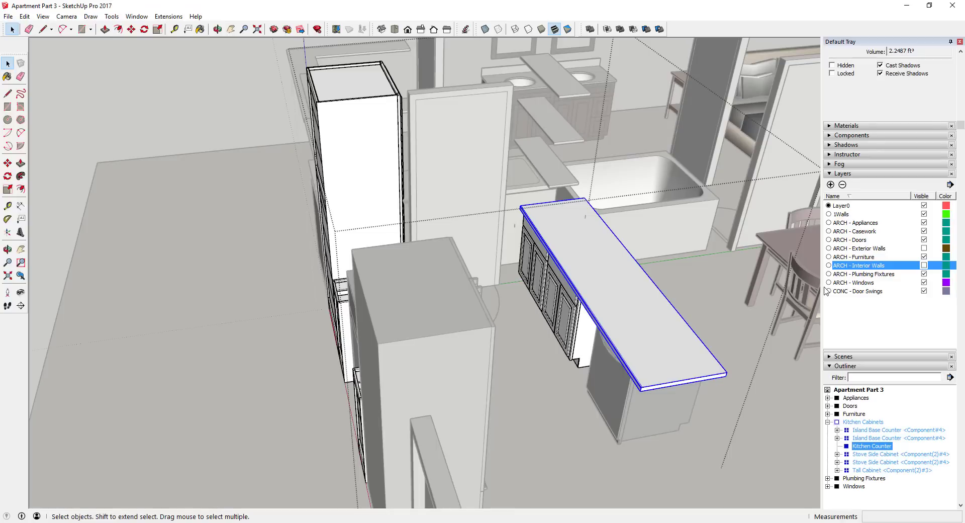
pyautogui.moveTo(660, 312); pyautogui.dragTo(890, 261, button='middle')
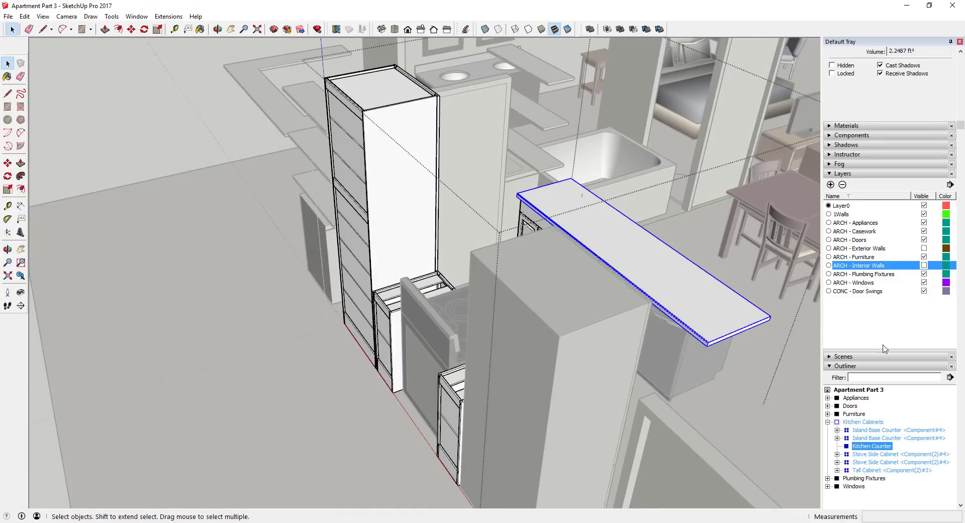
pyautogui.rightClick(865, 447)
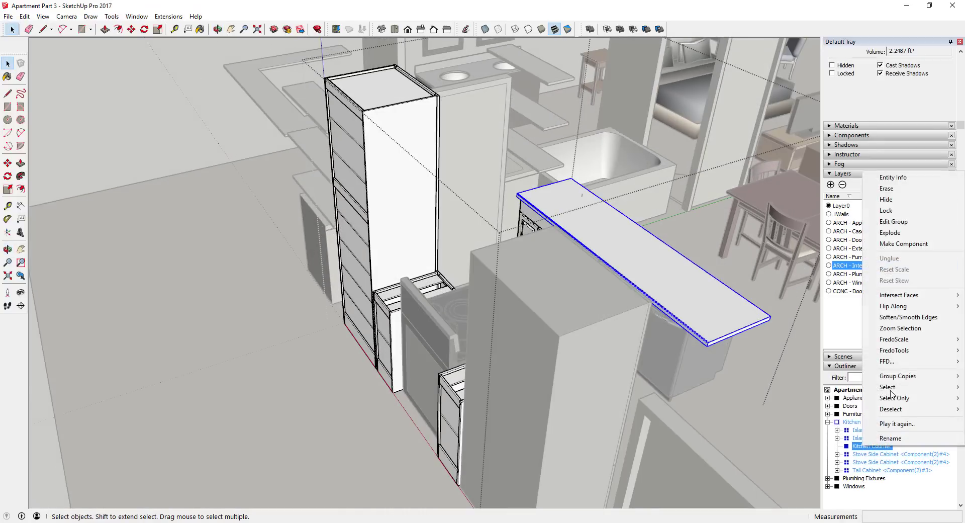
pyautogui.click(885, 201)
pyautogui.moveTo(724, 307)
pyautogui.mouseDown(button='middle')
pyautogui.moveTo(699, 310)
pyautogui.moveTo(739, 310)
pyautogui.mouseUp(button='middle')
pyautogui.click(644, 297)
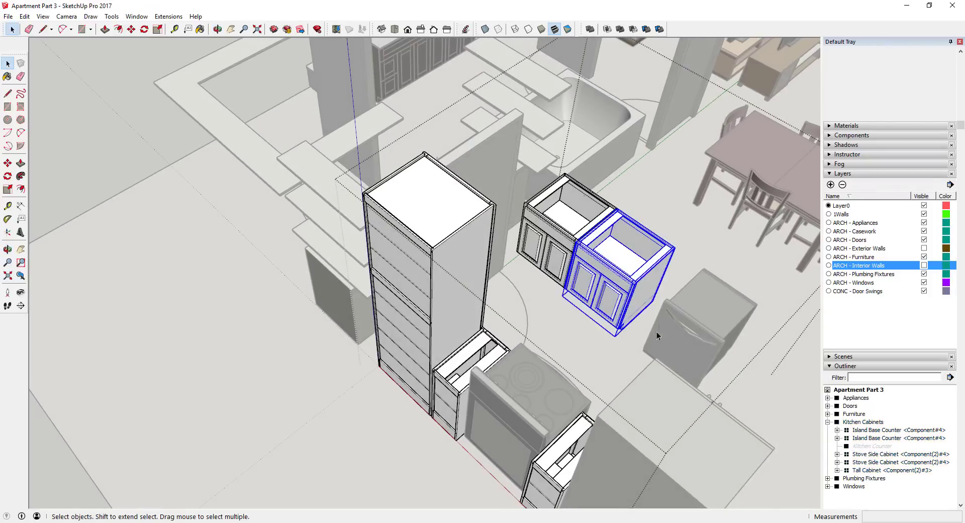
pyautogui.press('Escape')
pyautogui.scroll(6, 650, 309)
pyautogui.moveTo(649, 307)
pyautogui.mouseDown(button='middle')
pyautogui.moveTo(719, 316)
pyautogui.moveTo(656, 303)
pyautogui.mouseUp(button='middle')
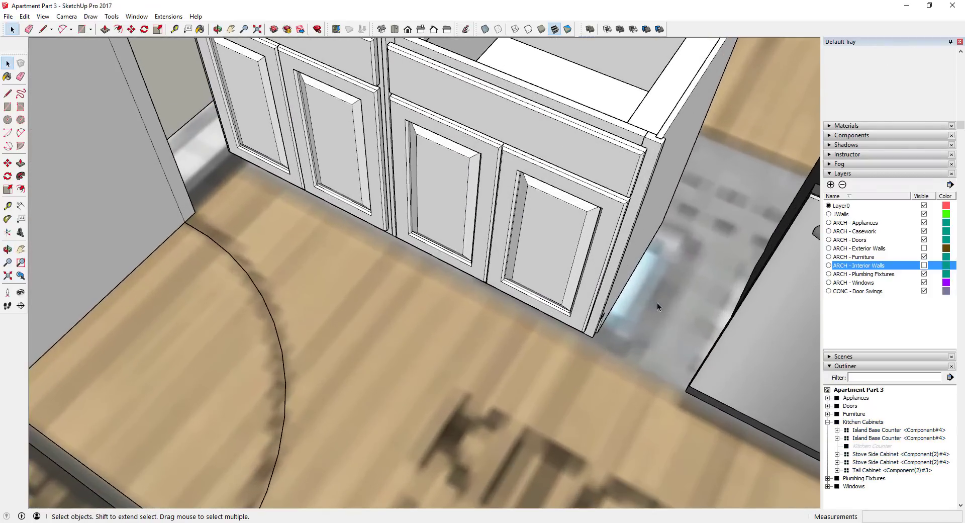
# Outline the floor gap between the last island base cabinet and the dishwasher with lines for a filler wall.
pyautogui.press('l')
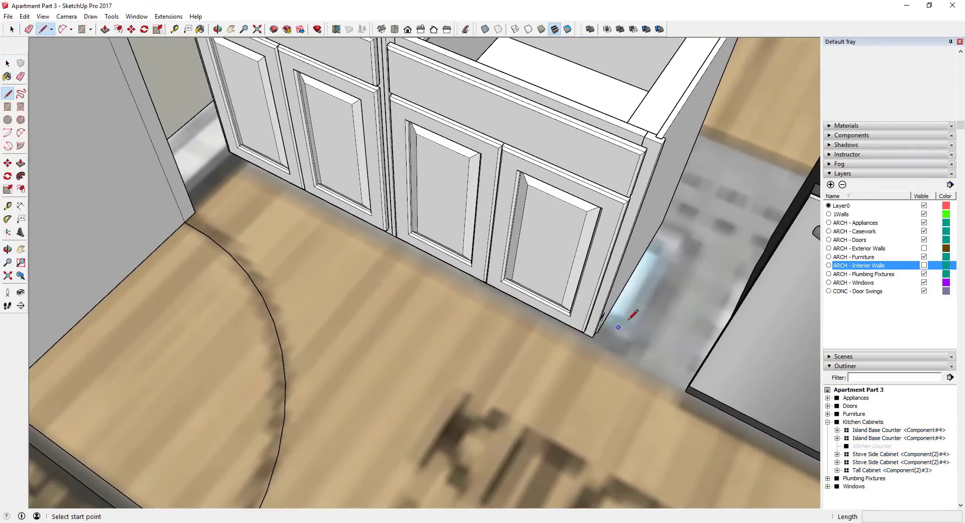
pyautogui.click(662, 221)
pyautogui.click(597, 333)
pyautogui.moveTo(598, 333); pyautogui.dragTo(611, 324, button='middle')
pyautogui.click(692, 378)
pyautogui.moveTo(691, 379); pyautogui.dragTo(679, 402, button='middle')
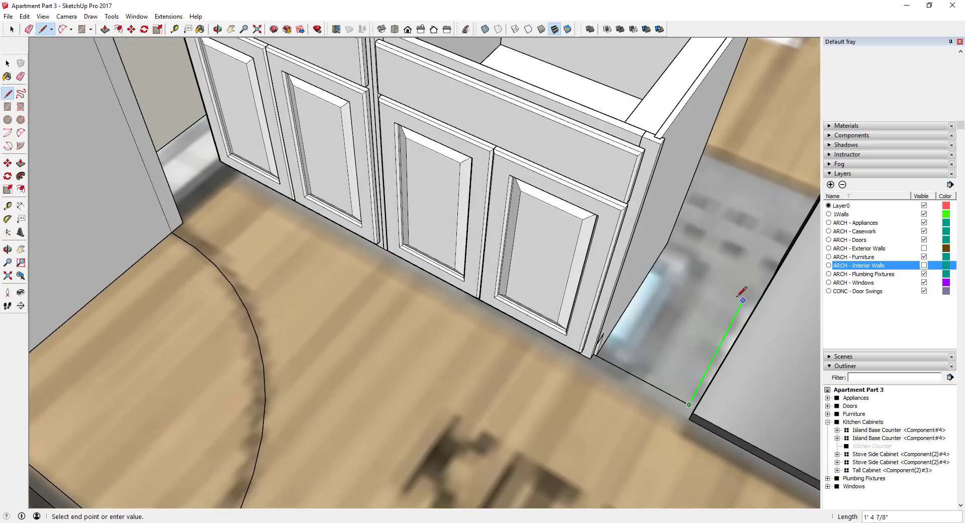
pyautogui.click(753, 282)
pyautogui.click(673, 246)
pyautogui.press('space')
# Extend the half-wall footprint from the strip beside the dishwasher along the back of the island base cabinets.
pyautogui.press('b')
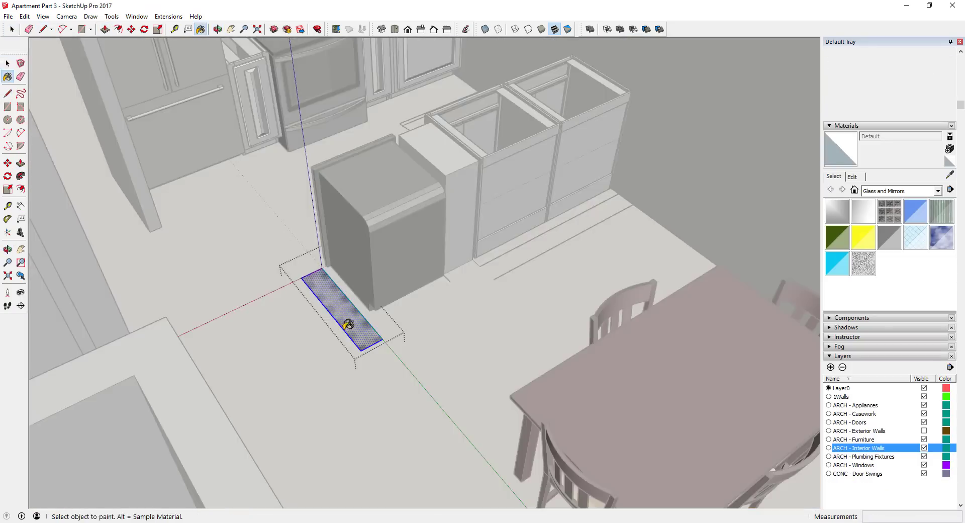
pyautogui.press('l')
pyautogui.click(383, 339)
pyautogui.click(645, 204)
pyautogui.press('space')
pyautogui.click(473, 265)
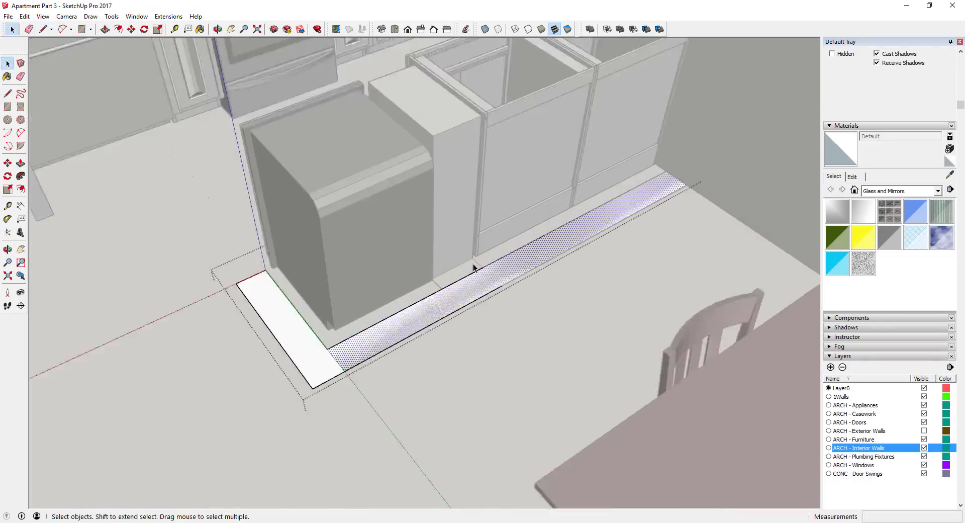
pyautogui.scroll(4, 473, 265)
pyautogui.press('l')
pyautogui.click(394, 282)
pyautogui.press('Delete')
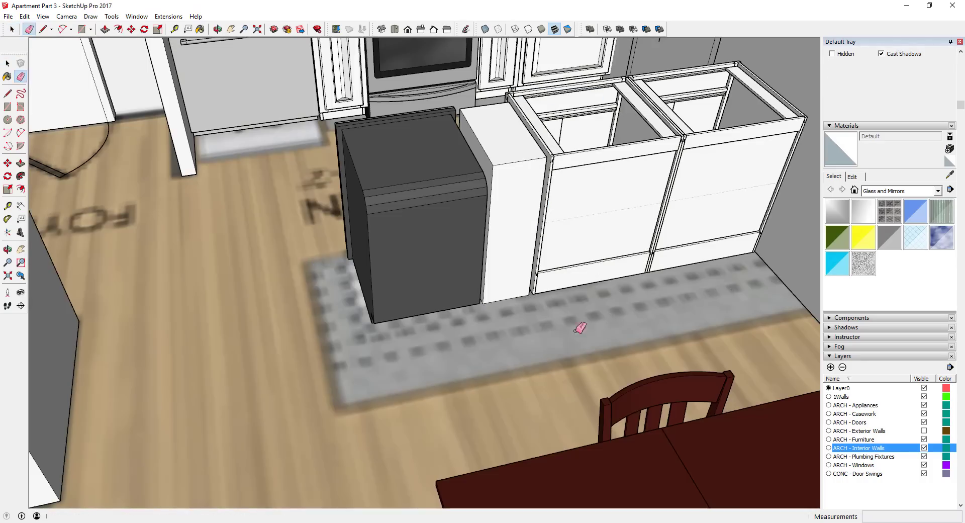
# Unhide the Kitchen Counter group and check the half-wall group against the countertop.
pyautogui.click(24, 16)
pyautogui.moveTo(45, 160)
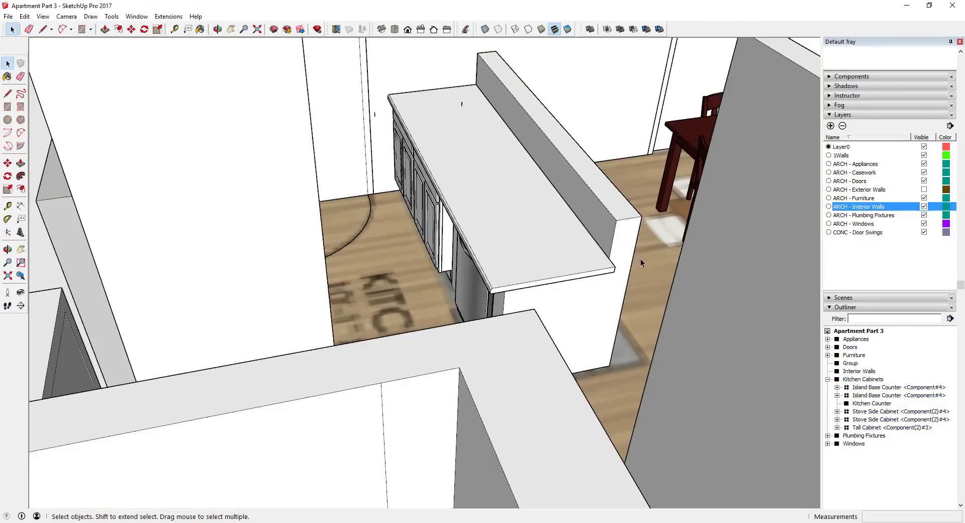
pyautogui.click(629, 258)
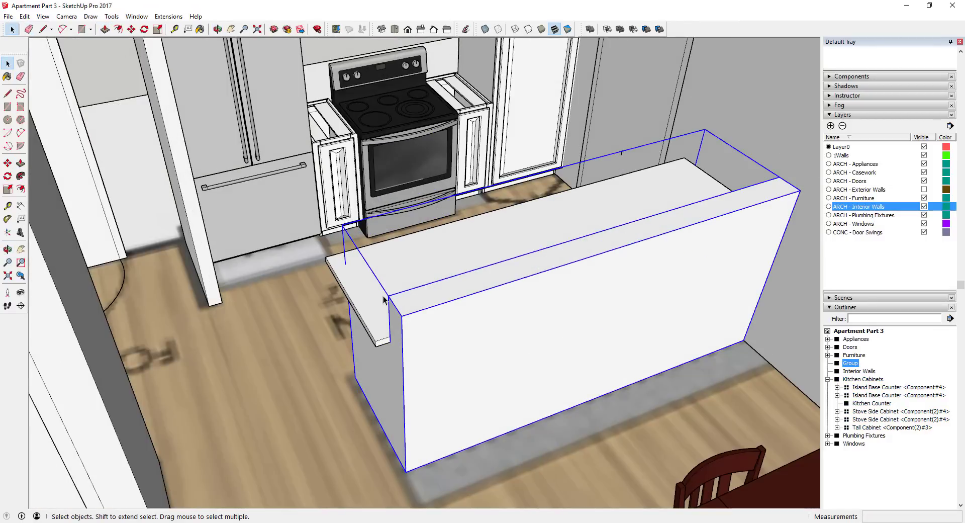
pyautogui.moveTo(384, 300); pyautogui.dragTo(950, 443, button='middle')
# Make a group from the filler panel between the island base cabinets and the dishwasher.
pyautogui.click(400, 241)
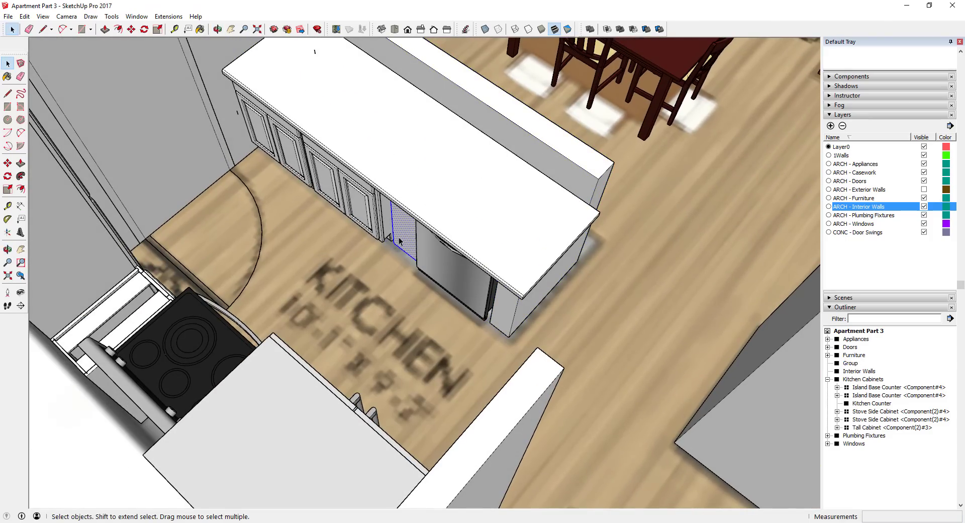
pyautogui.moveTo(400, 230); pyautogui.dragTo(557, 163, button='middle')
pyautogui.moveTo(391, 206); pyautogui.dragTo(375, 153, button='middle')
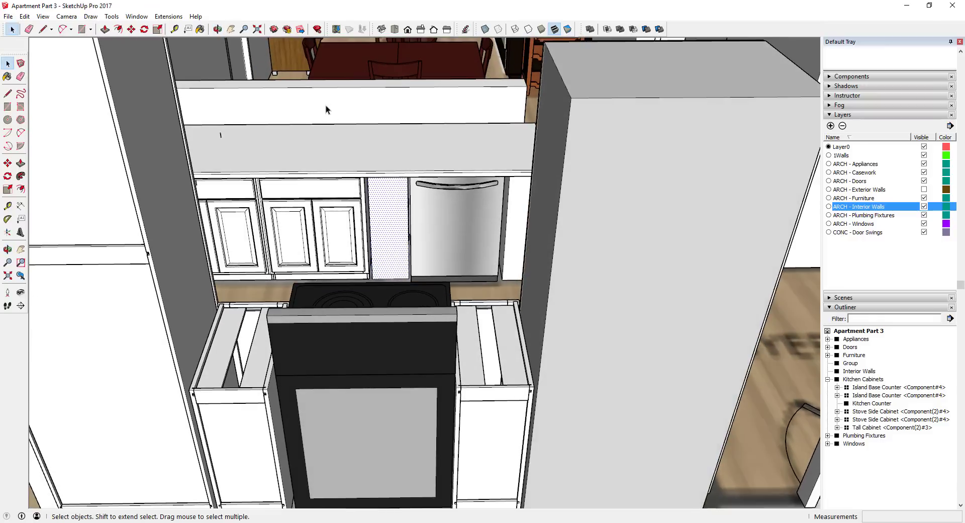
pyautogui.doubleClick(388, 224)
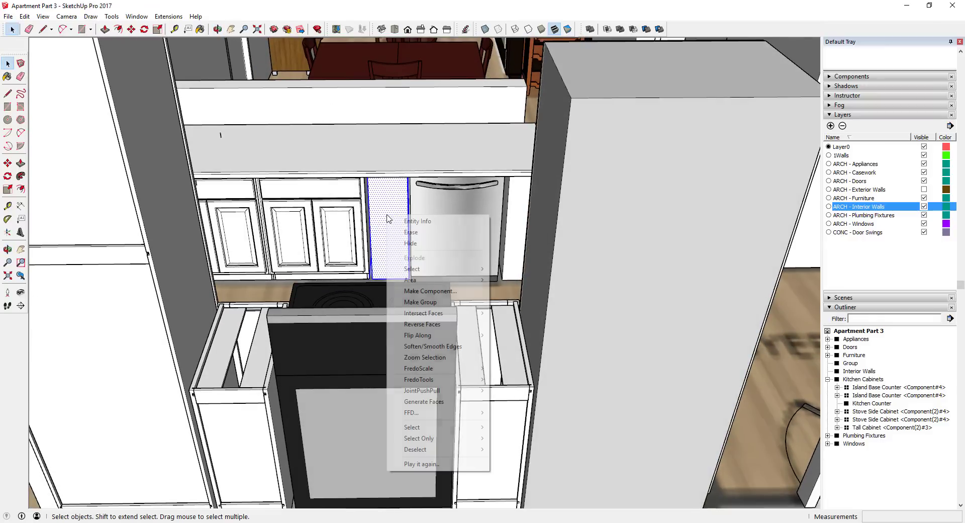
pyautogui.rightClick(390, 216)
pyautogui.click(420, 301)
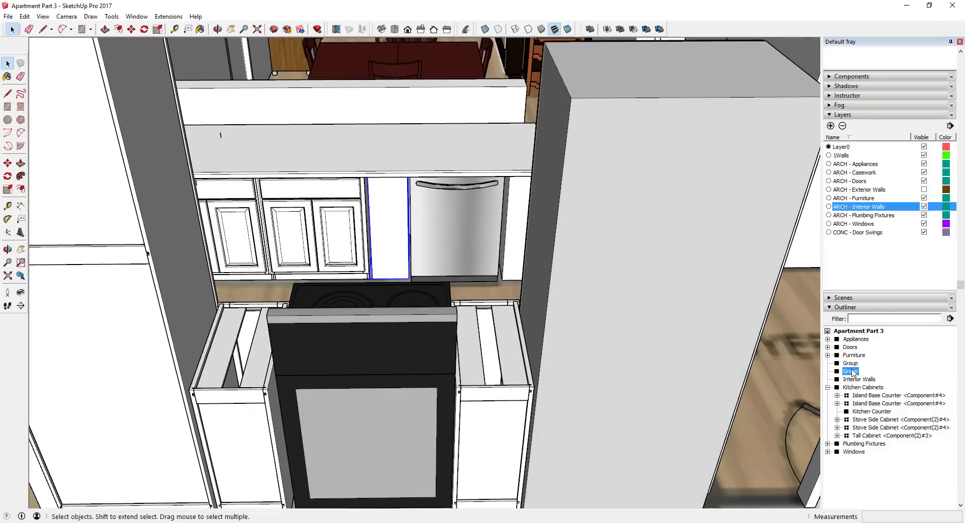
# Nest the filler panel group inside the half-wall group and explode it there.
pyautogui.moveTo(851, 370); pyautogui.dragTo(851, 363)
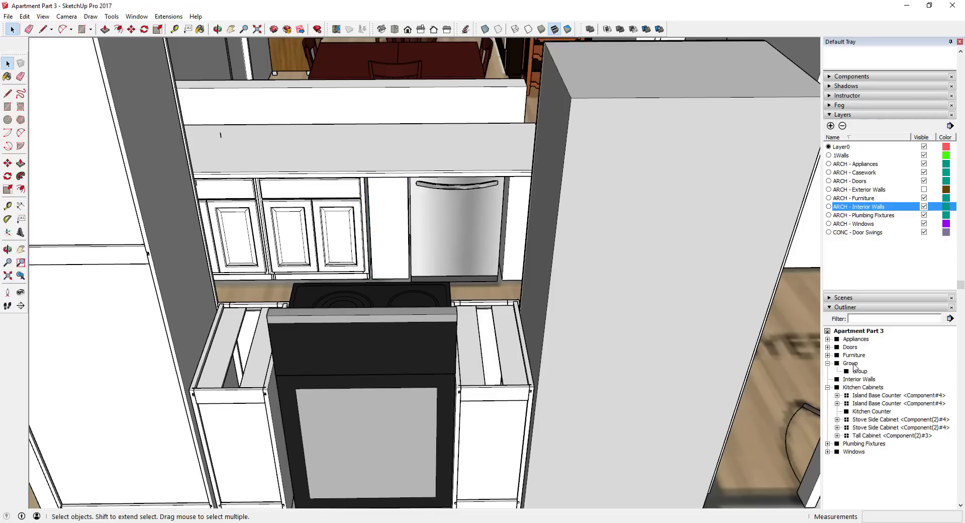
pyautogui.rightClick(860, 372)
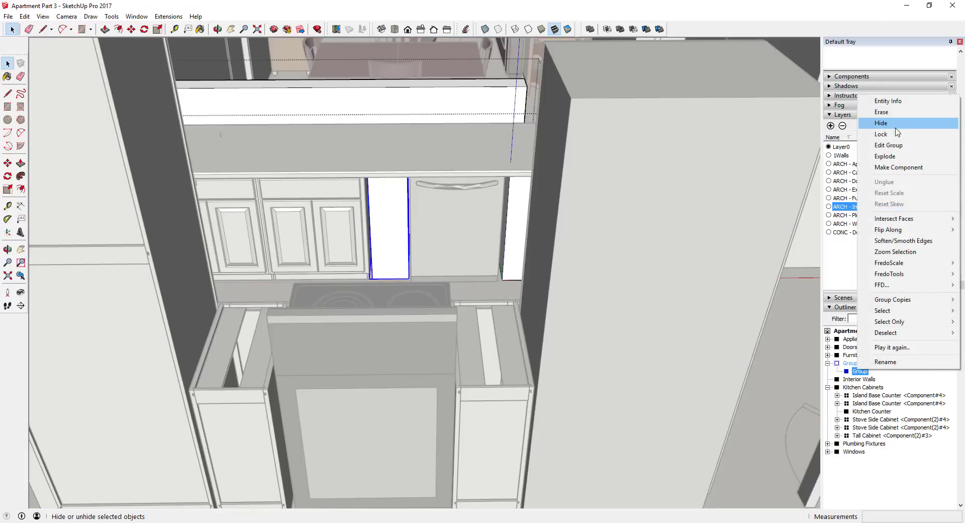
pyautogui.click(886, 156)
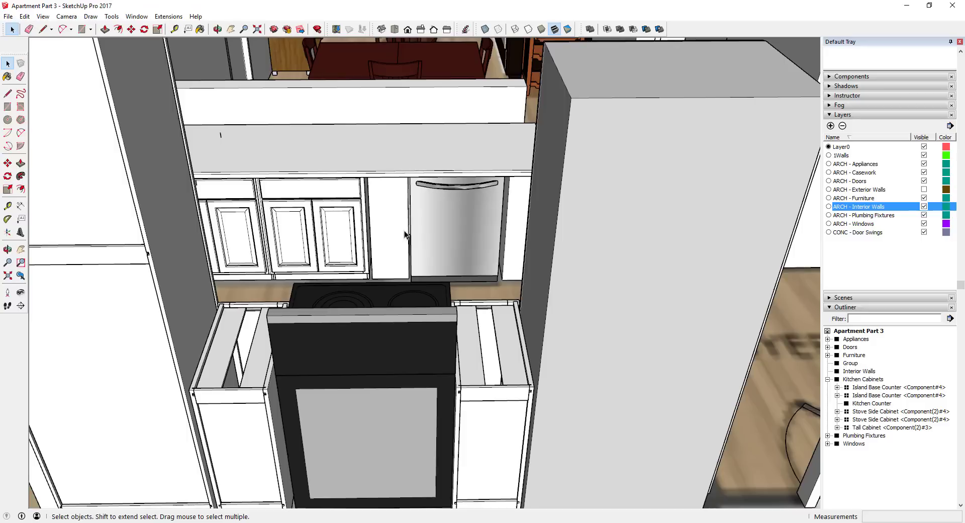
# Move the island half-wall group into the Interior Walls group in the model hierarchy.
pyautogui.press('o')
pyautogui.moveTo(452, 241); pyautogui.dragTo(101, 326, button='middle')
pyautogui.scroll(-2, 464, 240)
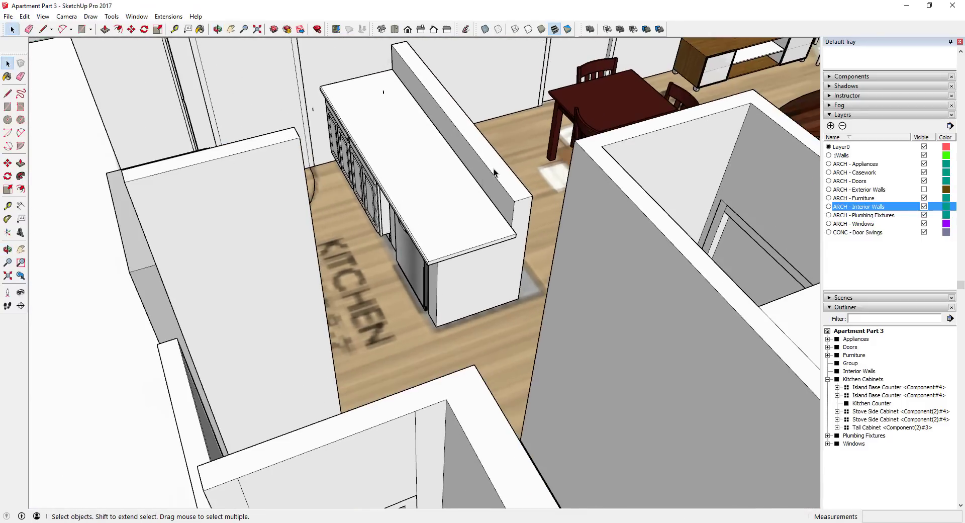
pyautogui.click(493, 172)
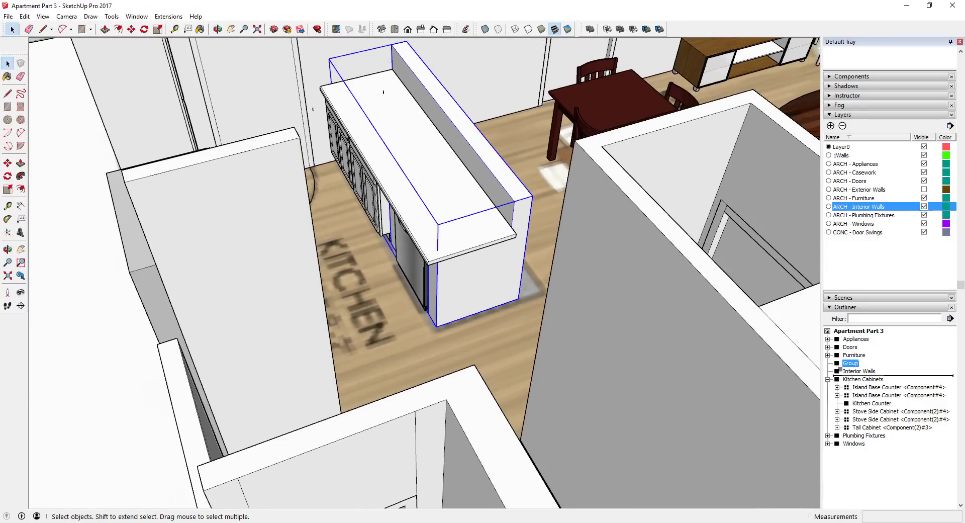
pyautogui.moveTo(844, 371); pyautogui.dragTo(869, 372)
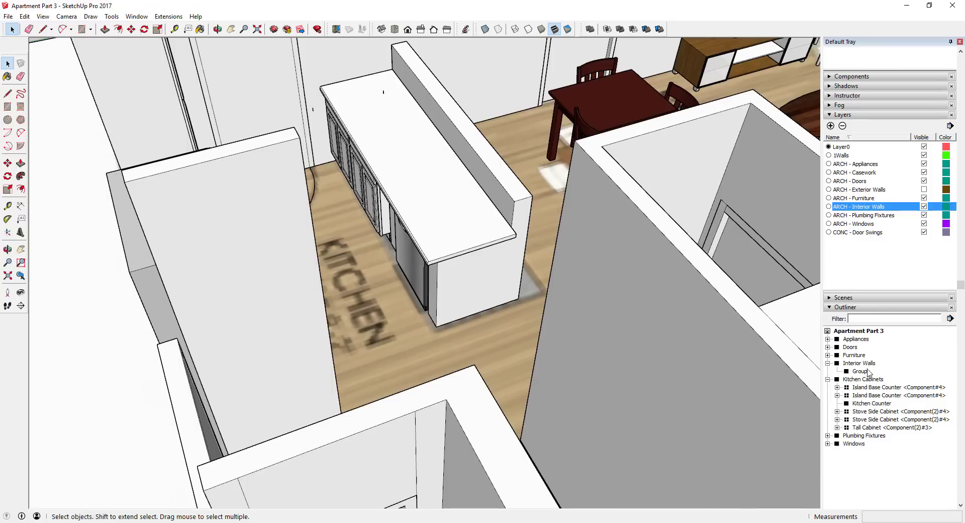
pyautogui.click(493, 184)
pyautogui.click(420, 187)
pyautogui.moveTo(421, 187); pyautogui.dragTo(151, 238, button='middle')
pyautogui.scroll(2, 336, 245)
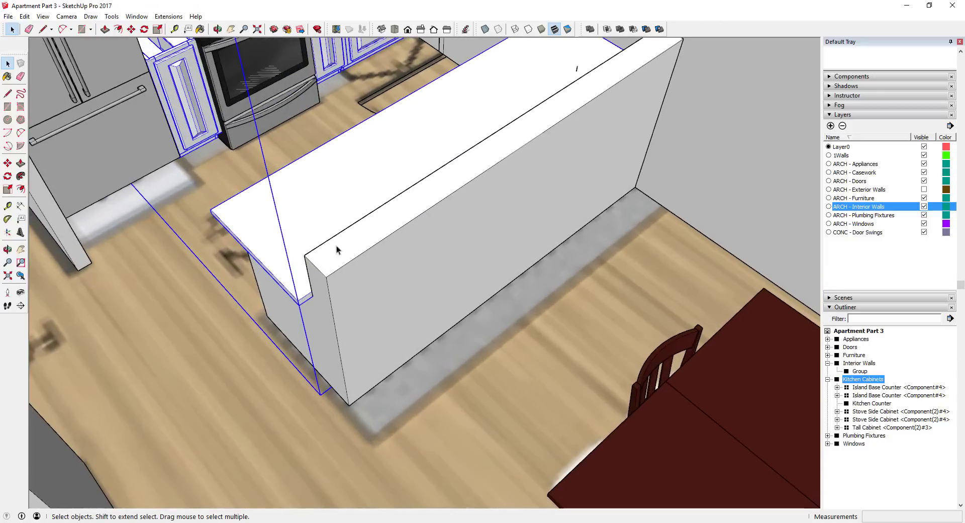
pyautogui.click(305, 254)
pyautogui.press('r')
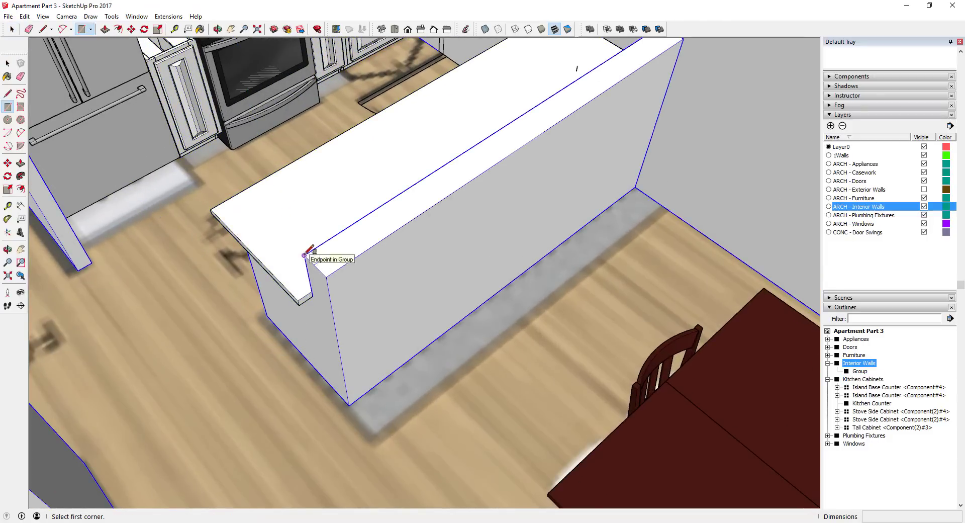
pyautogui.click(304, 255)
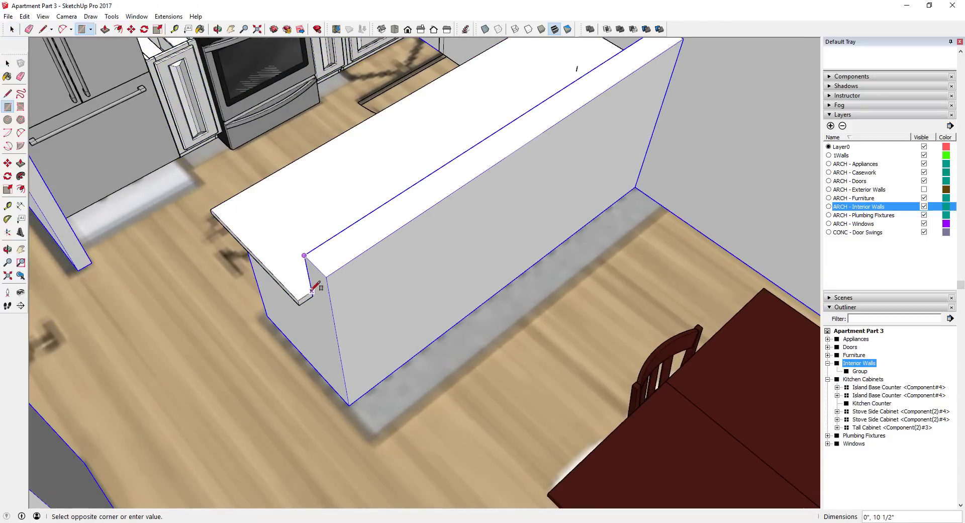
pyautogui.press('space')
# Draw the bar top's end edge from an overhang beside the half wall's top corner out to the plan's counter edge.
pyautogui.press('l')
pyautogui.click(304, 256)
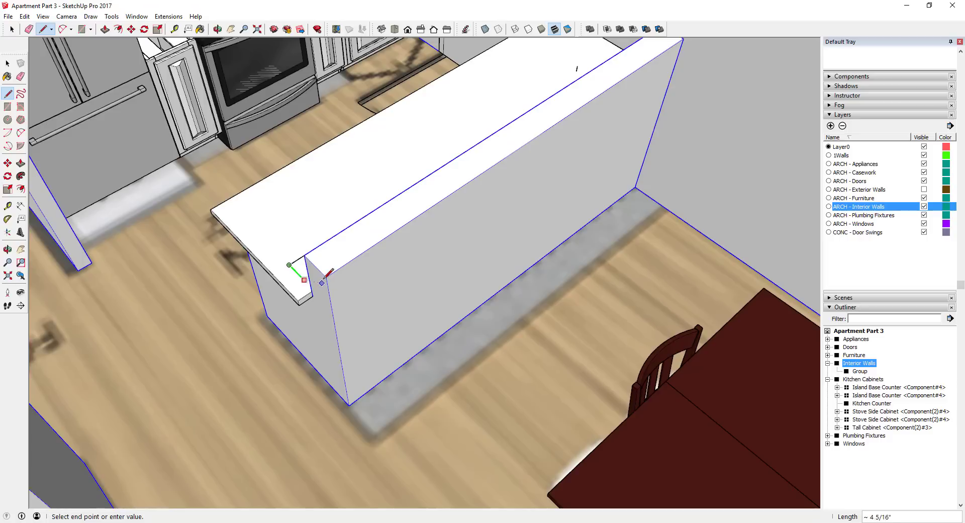
pyautogui.moveTo(332, 298); pyautogui.dragTo(392, 331, button='middle')
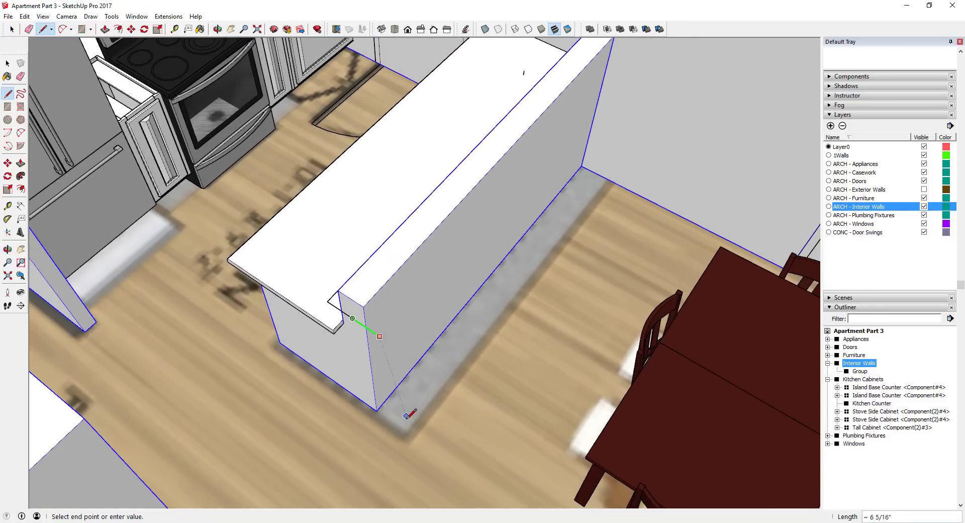
pyautogui.click(404, 436)
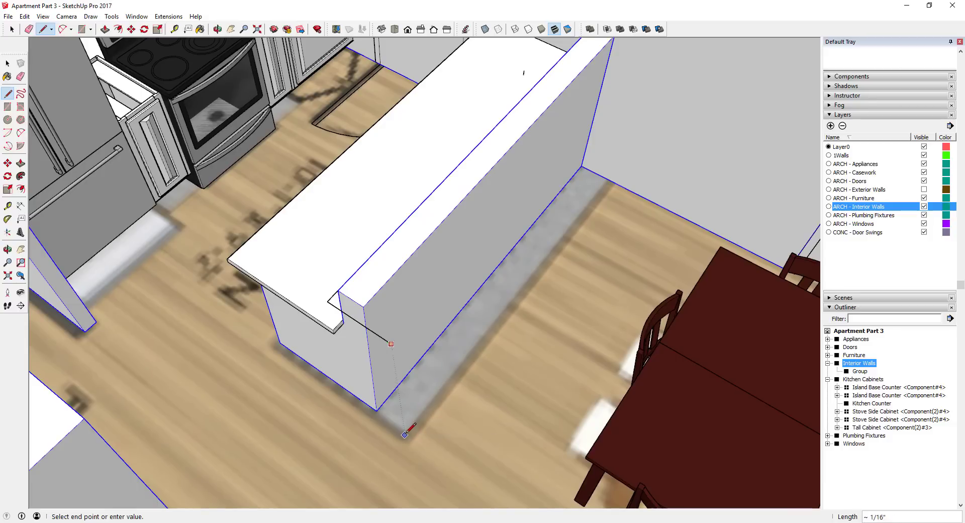
pyautogui.moveTo(406, 391); pyautogui.dragTo(400, 316, button='middle')
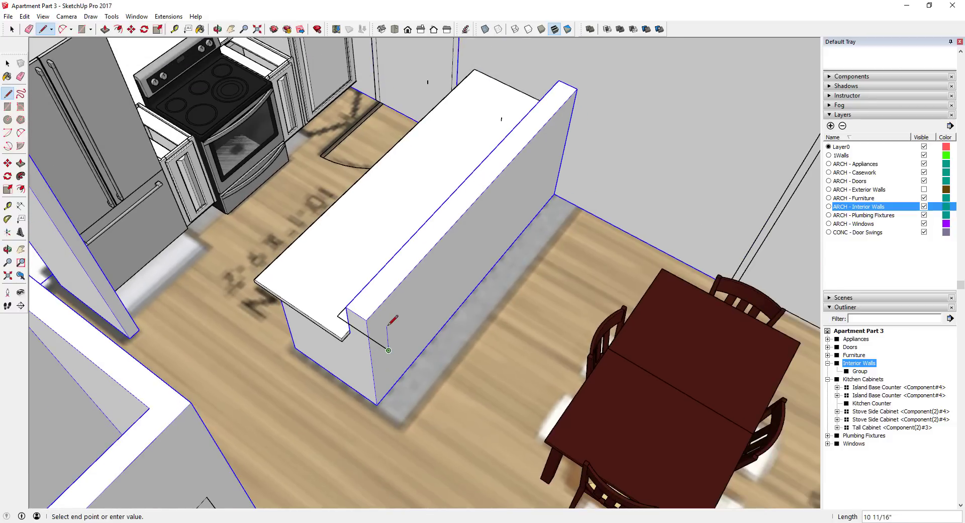
# Draw the bar top rectangle over the half wall, from the outer end of the edge line to the wall's far kitchen-side corner.
pyautogui.press('r')
pyautogui.click(389, 349)
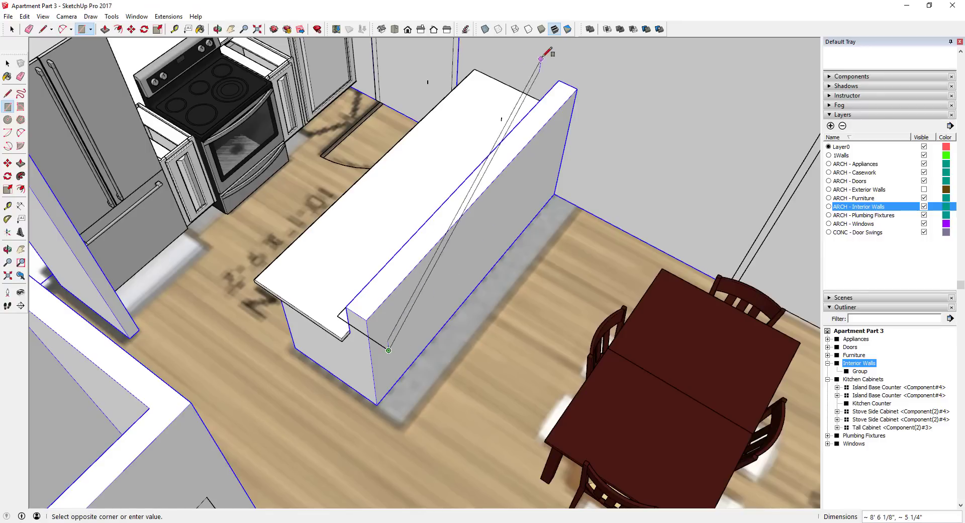
pyautogui.click(560, 81)
pyautogui.press('space')
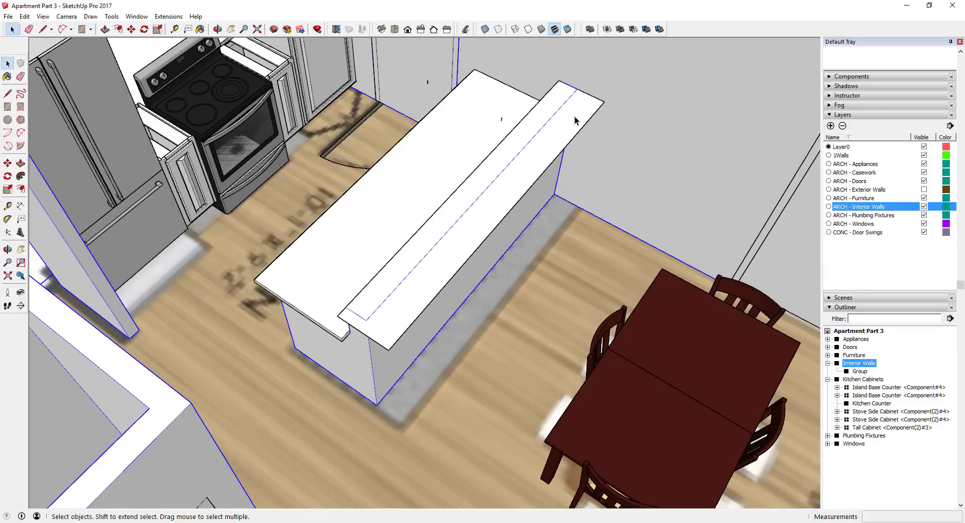
# Push/Pull the bar top rectangle up to a thickness of 1 1/2".
pyautogui.press('p')
pyautogui.click(575, 118)
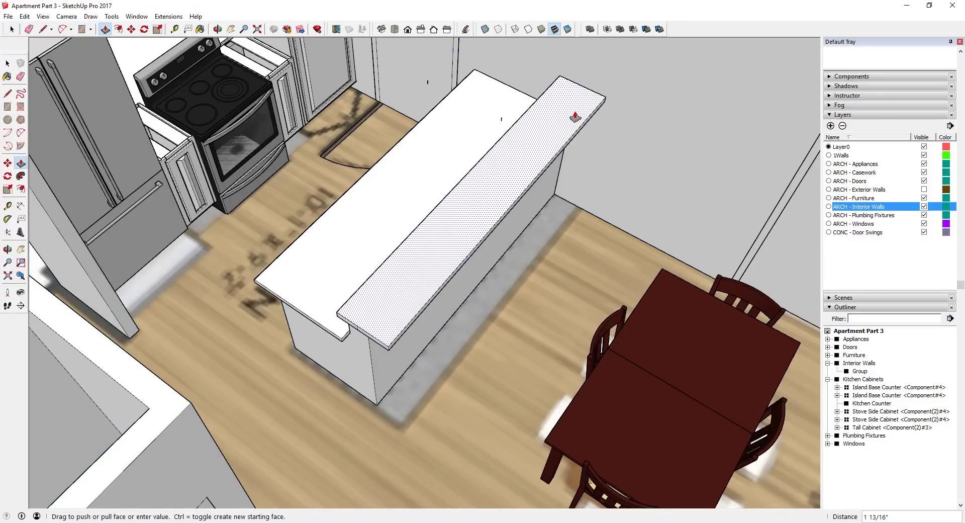
pyautogui.press('Return')
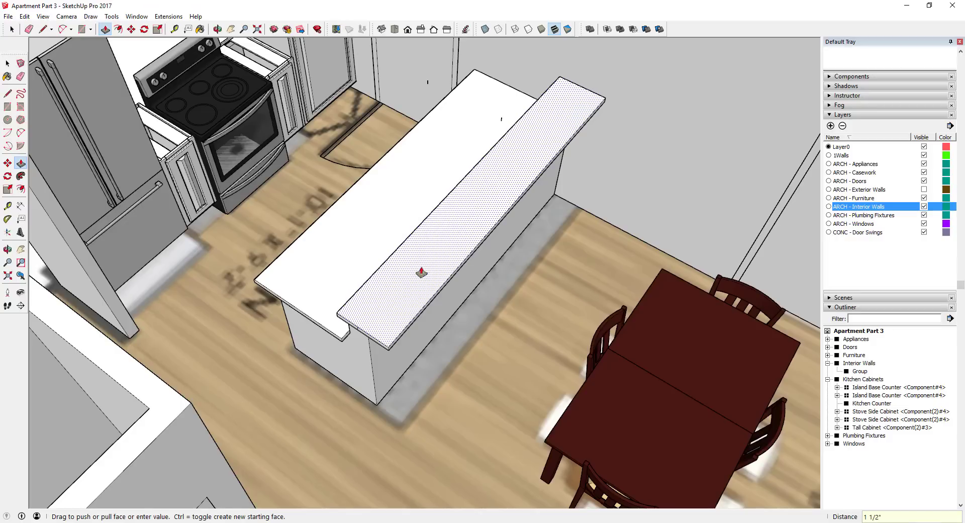
pyautogui.press('space')
pyautogui.scroll(5, 378, 318)
pyautogui.moveTo(343, 339)
pyautogui.mouseDown(button='middle')
pyautogui.moveTo(362, 243)
pyautogui.moveTo(354, 294)
pyautogui.mouseUp(button='middle')
pyautogui.press('e')
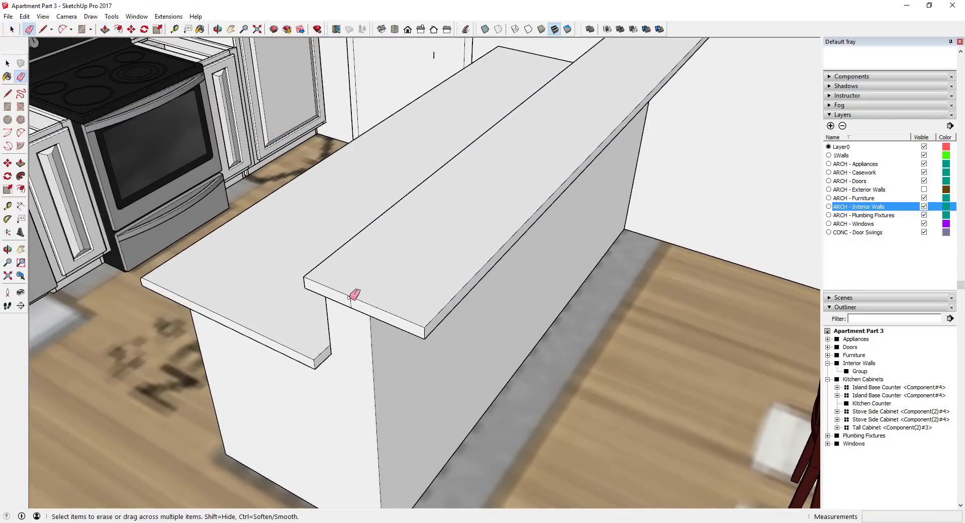
pyautogui.press('space')
# Draw a diagonal line across the top outer corner of the bar top's end face.
pyautogui.moveTo(427, 261); pyautogui.dragTo(461, 185, button='middle')
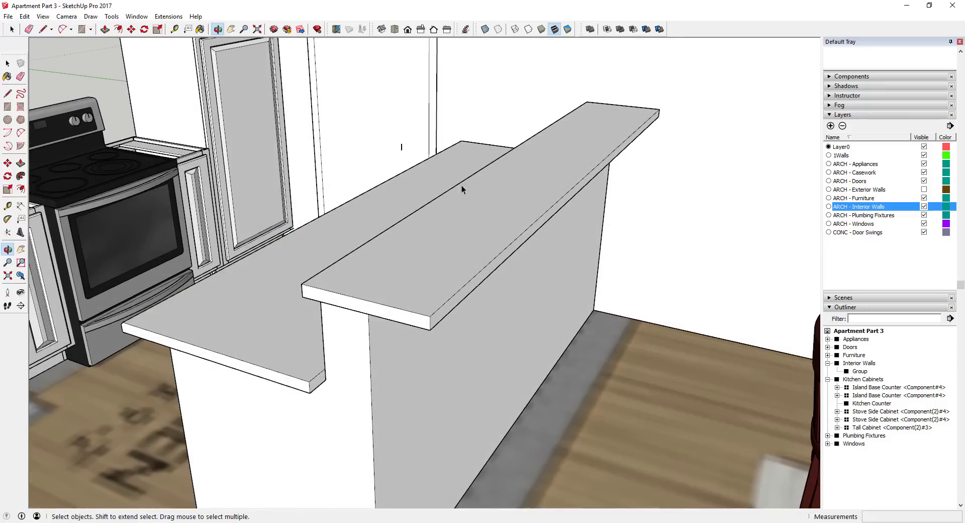
pyautogui.click(430, 275)
pyautogui.scroll(4, 430, 275)
pyautogui.press('l')
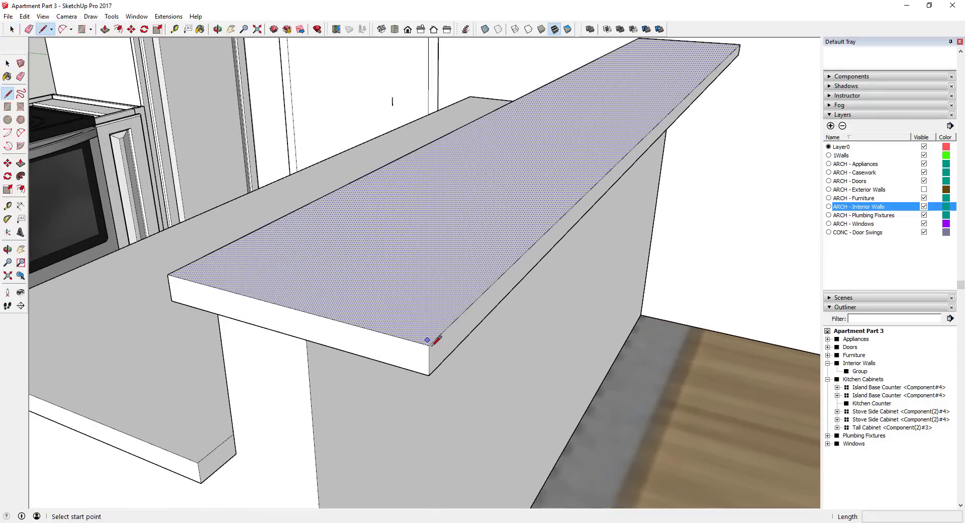
pyautogui.click(428, 345)
pyautogui.click(406, 339)
pyautogui.scroll(2, 428, 342)
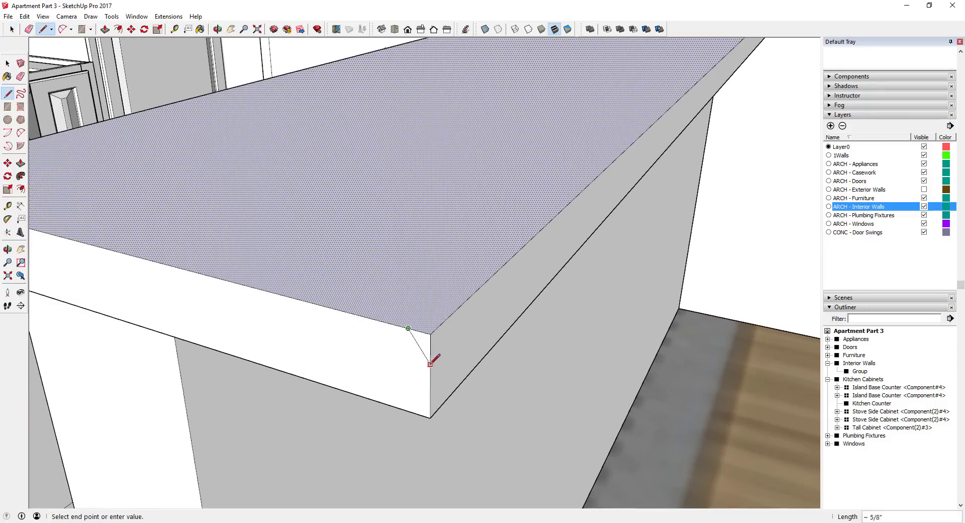
# Push/Pull the small triangular corner face along the full length of the bar top to bevel its dining-side edge.
pyautogui.press('space')
pyautogui.press('p')
pyautogui.click(427, 343)
pyautogui.scroll(-5, 537, 264)
pyautogui.click(748, 82)
pyautogui.moveTo(503, 282); pyautogui.dragTo(508, 239, button='middle')
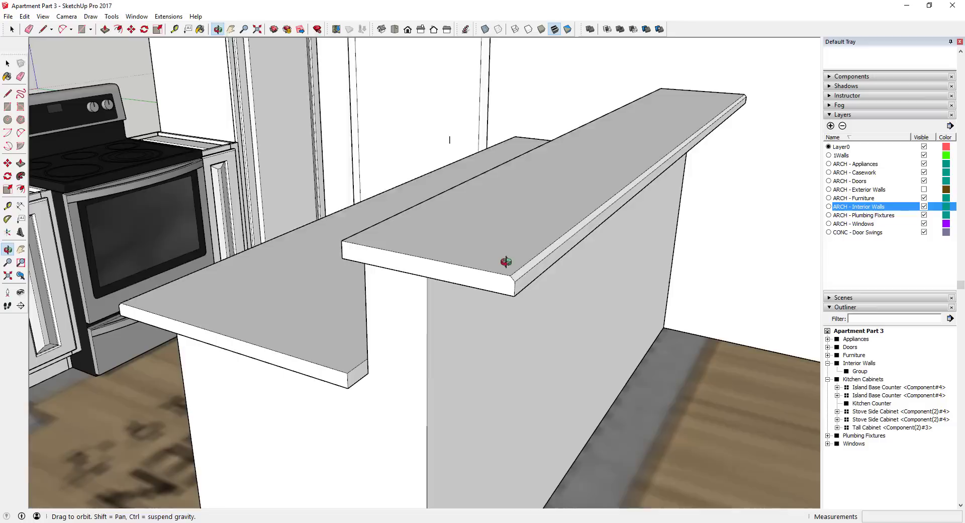
# Select all the bar top geometry and make it a group.
pyautogui.press('space')
pyautogui.tripleClick(508, 239)
pyautogui.rightClick(508, 238)
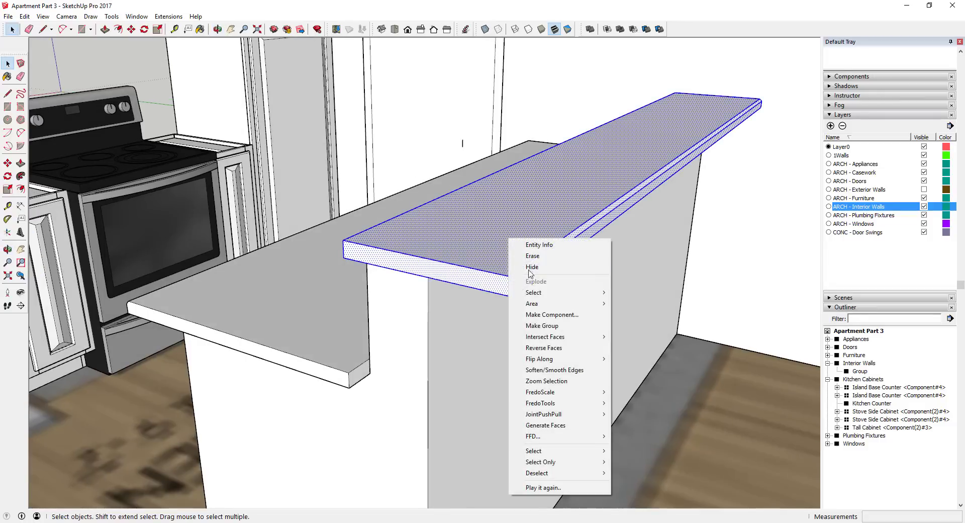
pyautogui.click(551, 325)
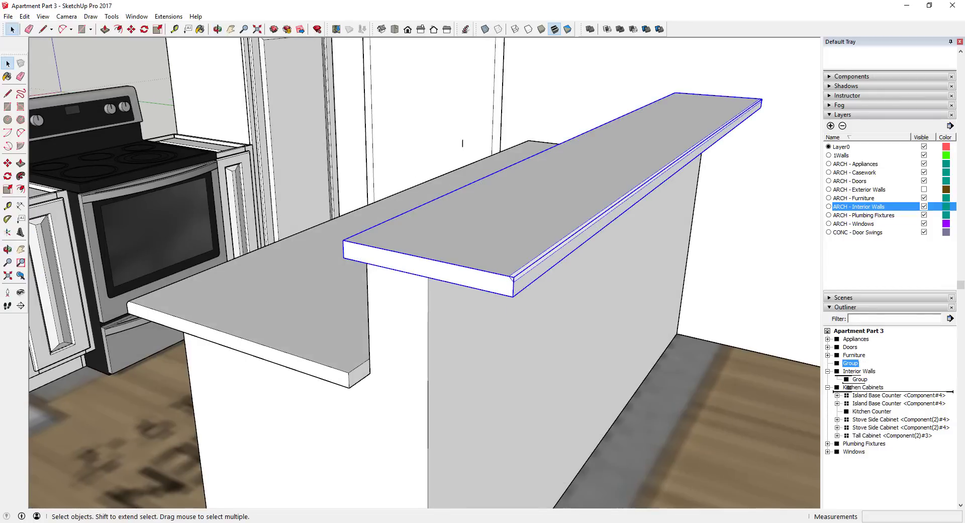
# Move the bar top group into the Kitchen Cabinets group and rename it Island High Counter.
pyautogui.moveTo(873, 390); pyautogui.dragTo(874, 394)
pyautogui.rightClick(862, 387)
pyautogui.click(888, 379)
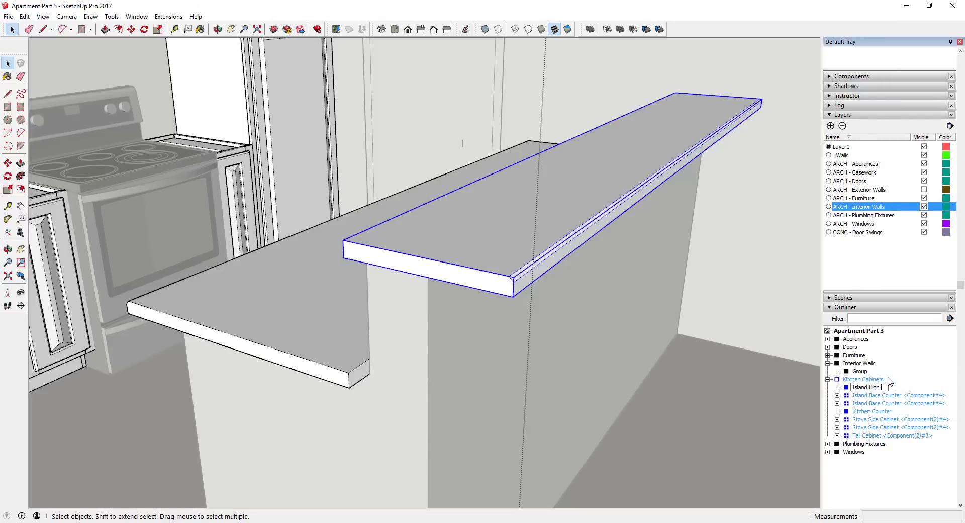
pyautogui.write('Island High Counter')
pyautogui.press('Return')
# Leave the Kitchen Cabinets group and turn on visibility of the ARCH - Exterior Walls layer.
pyautogui.scroll(-3, 445, 247)
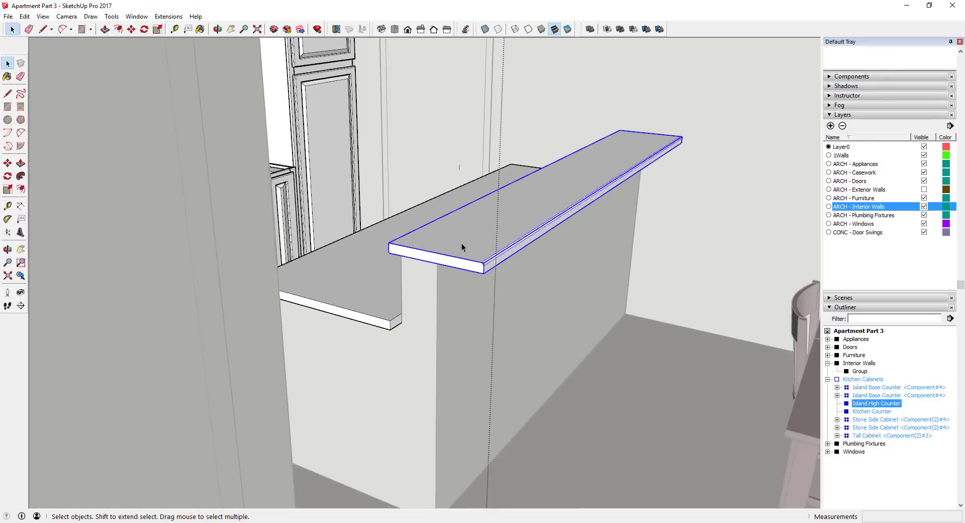
pyautogui.scroll(8, 312, 300)
pyautogui.scroll(-2, 302, 231)
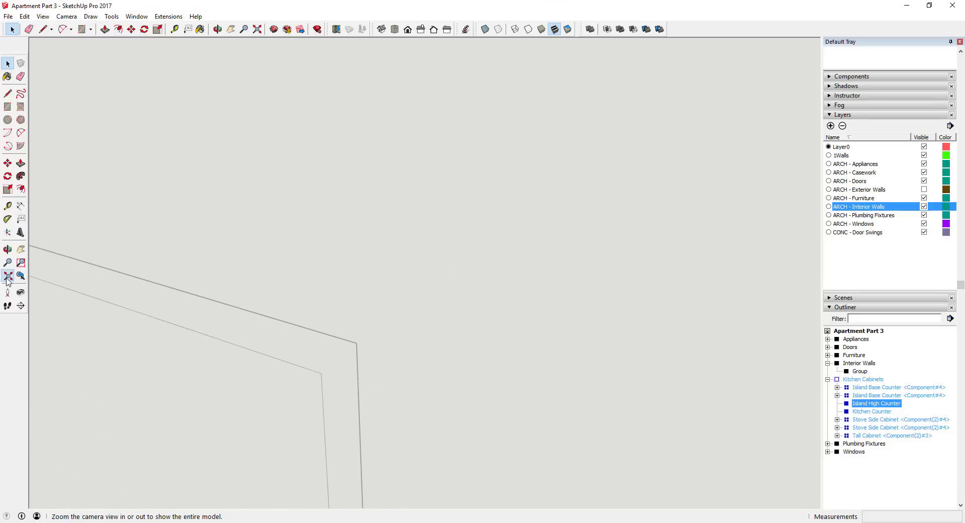
pyautogui.click(7, 276)
pyautogui.scroll(5, 430, 248)
pyautogui.click(77, 371)
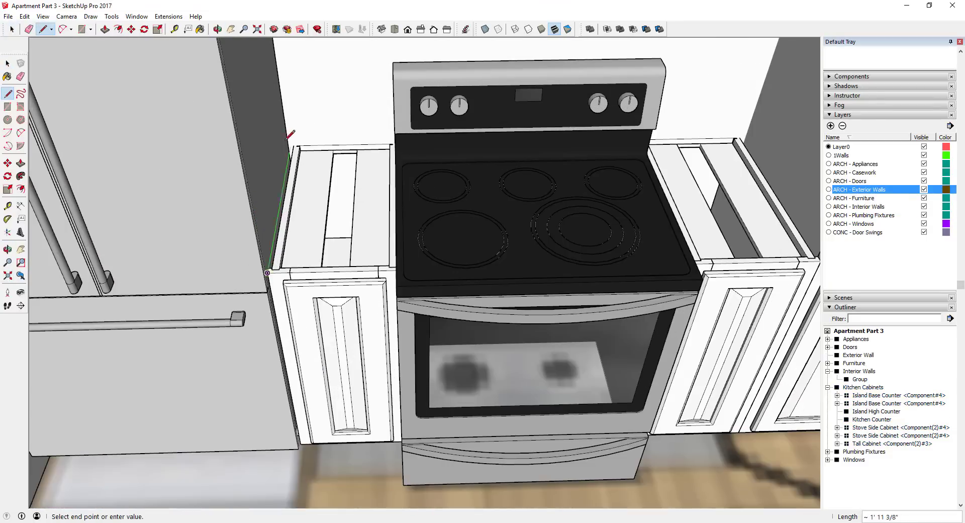
# Draw a counter's side face along the cabinet between the refrigerator and stove, and copy it across to the cabinet beside the tall cabinet.
pyautogui.click(295, 124)
pyautogui.scroll(3, 281, 191)
pyautogui.click(260, 340)
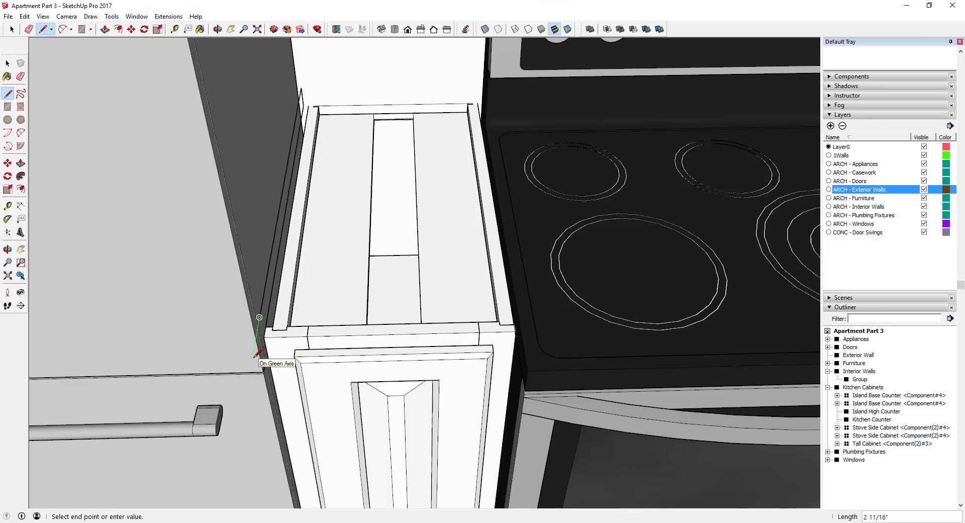
pyautogui.moveTo(256, 352); pyautogui.dragTo(237, 261, button='middle')
pyautogui.click(235, 261)
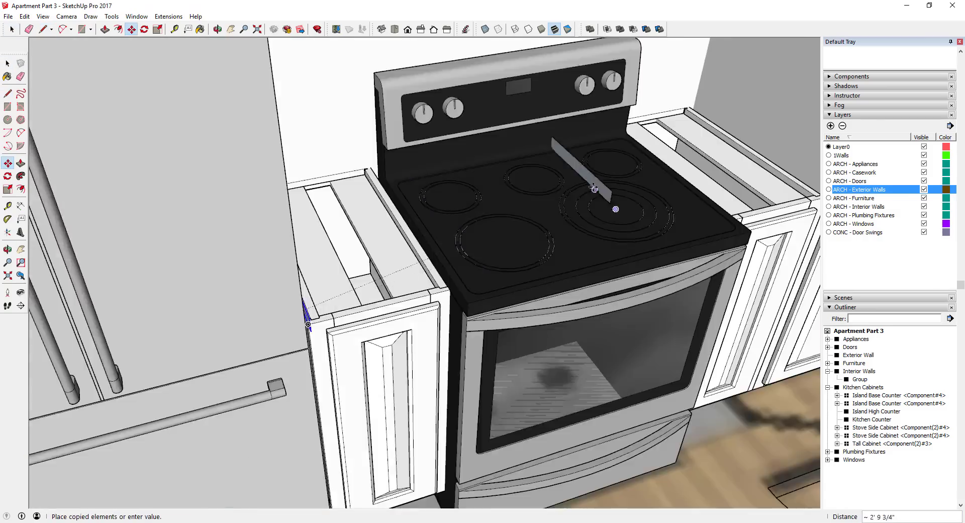
pyautogui.scroll(-1, 656, 205)
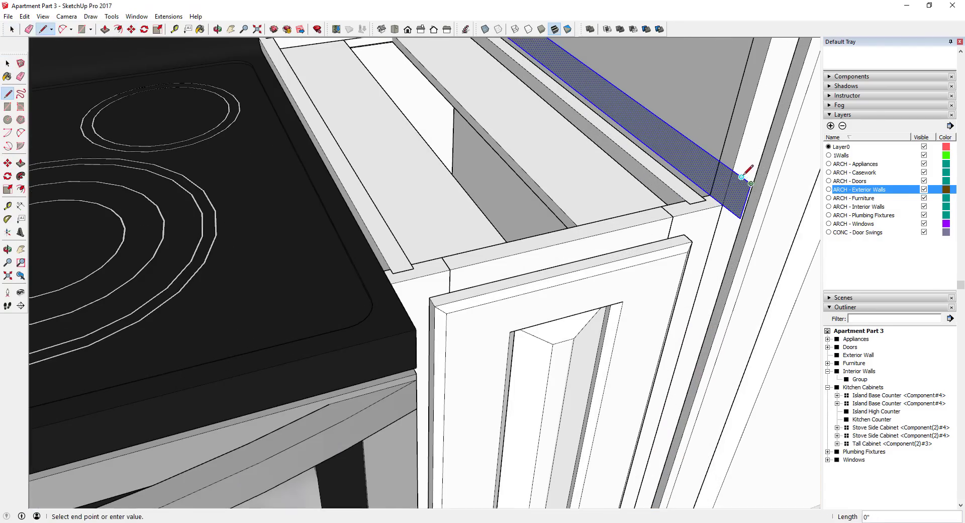
# Turn the two side faces into corner-beveled counters over the cabinets flanking the stove, and name each group Mini Counter inside Kitchen Cabinets.
pyautogui.press('p')
pyautogui.scroll(5, 701, 320)
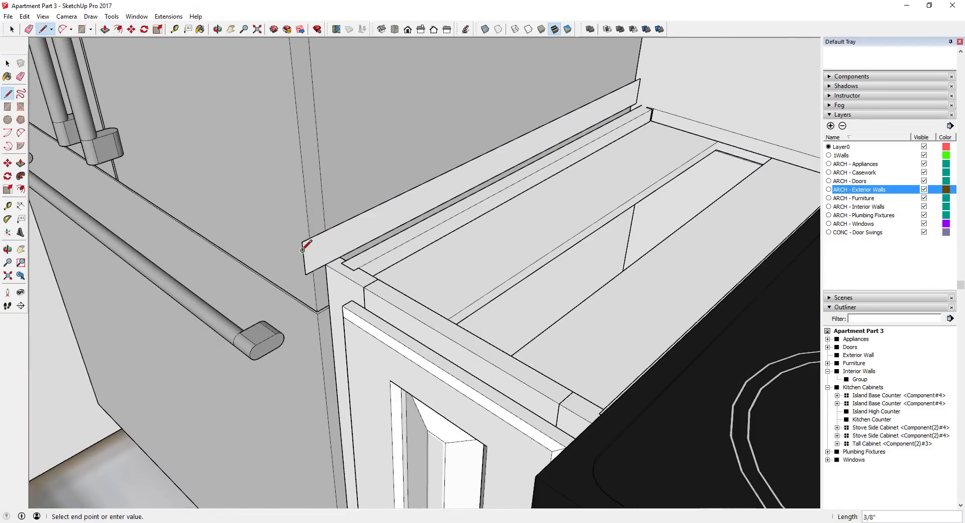
pyautogui.scroll(3, 698, 286)
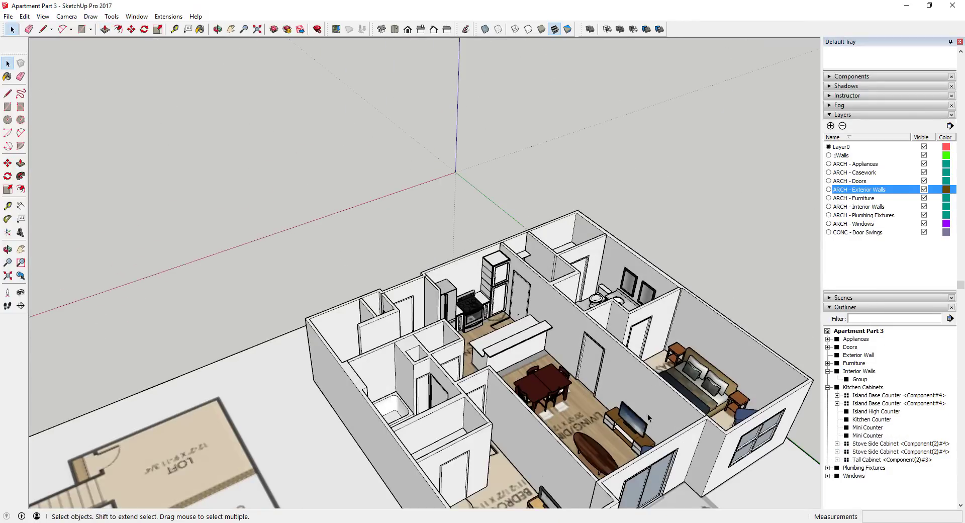
# Toggle the interior walls and furniture layers, and examine the furnished apartment from several angles.
pyautogui.click(924, 207)
pyautogui.click(924, 198)
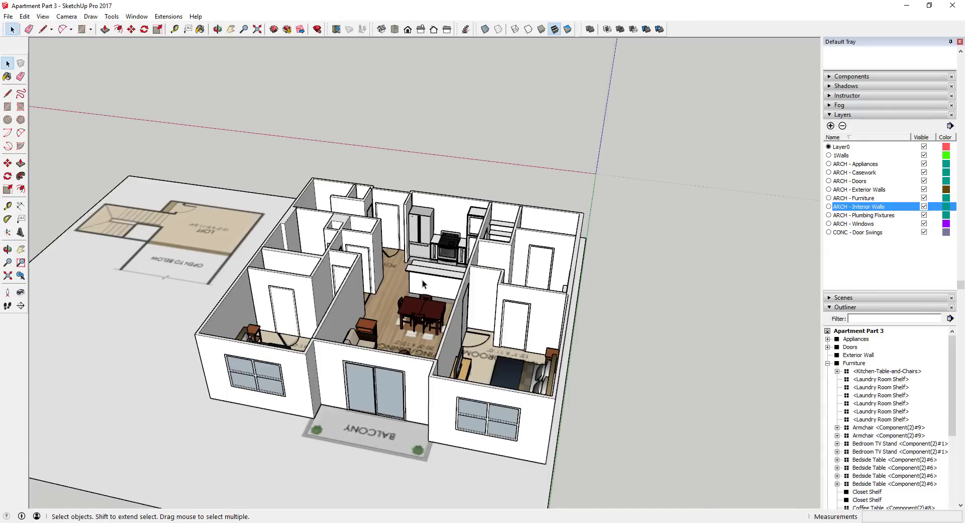
pyautogui.moveTo(423, 280); pyautogui.dragTo(511, 260, button='middle')
pyautogui.scroll(2, 534, 276)
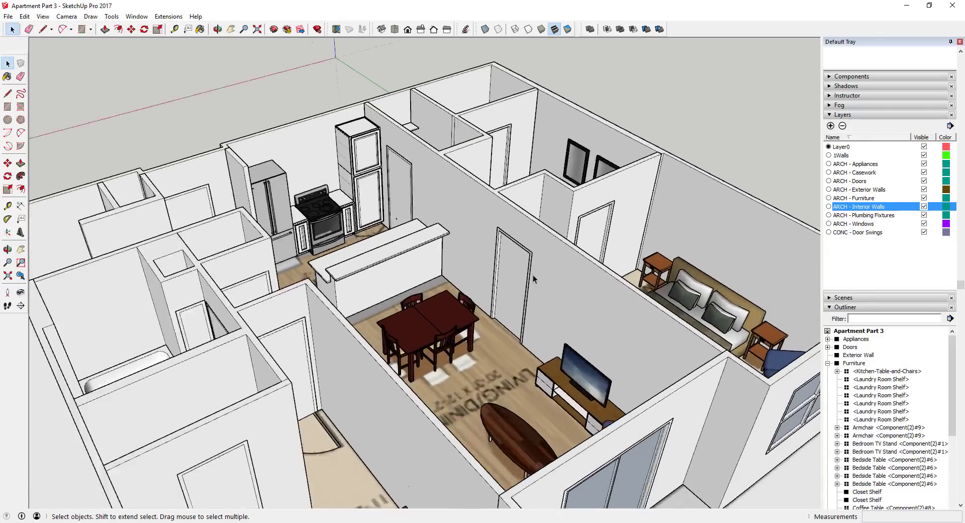
pyautogui.scroll(-3, 436, 297)
pyautogui.scroll(-1, 438, 298)
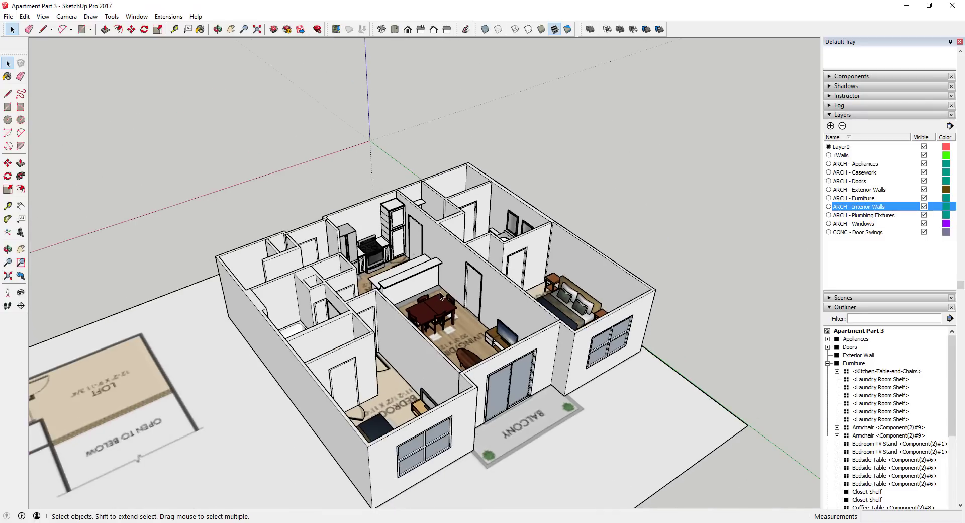
pyautogui.scroll(2, 561, 269)
pyautogui.moveTo(561, 269); pyautogui.dragTo(545, 273, button='middle')
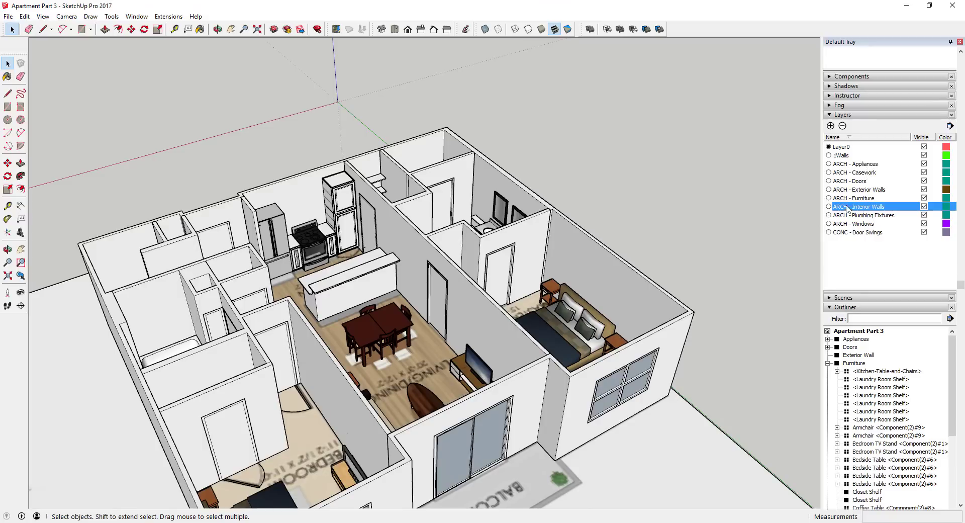
pyautogui.scroll(-2, 556, 303)
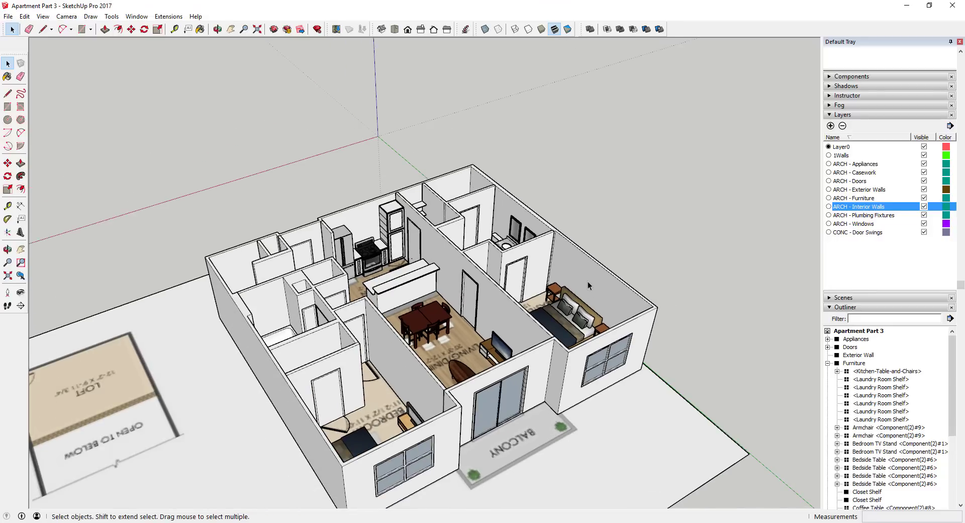